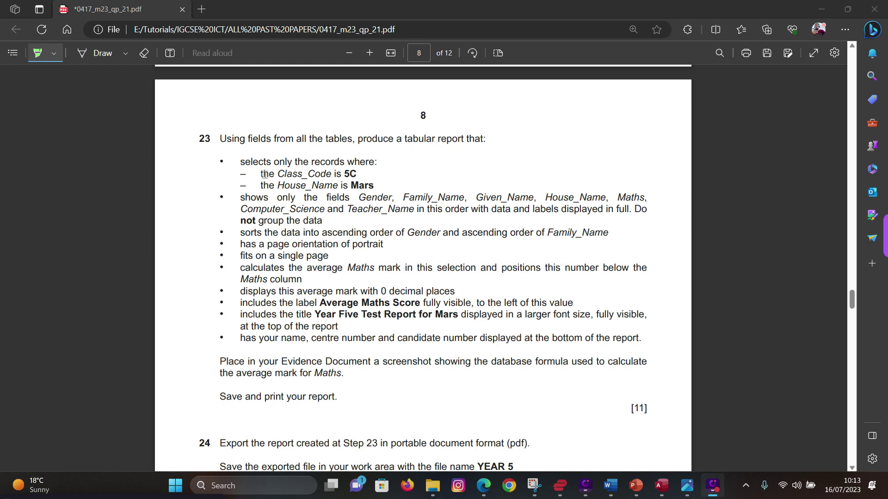
- Highlight question 23's record criteria, sorting and page-orientation lines in green
mouse_move(262, 174)
left_mouse_down()
mouse_move(375, 186)
mouse_move(393, 214)
mouse_move(363, 244)
mouse_move(358, 213)
mouse_move(328, 219)
left_mouse_up()
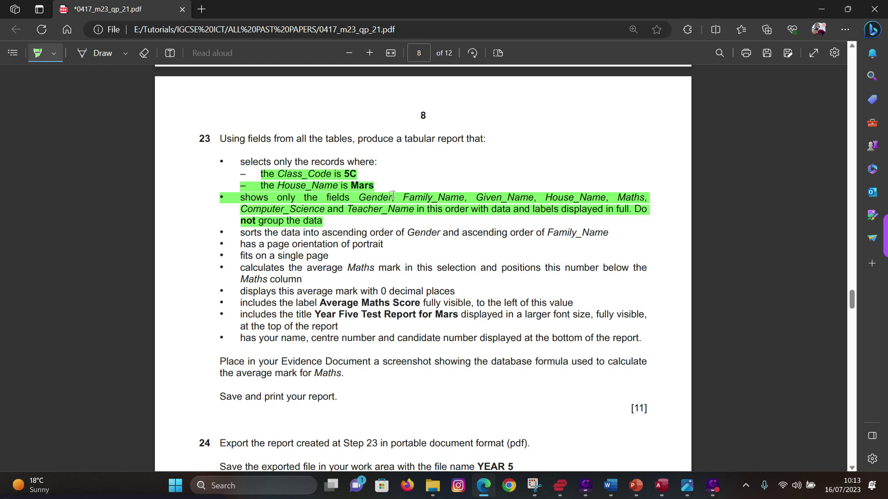
left_click_drag(391, 234, 418, 234)
mouse_move(301, 245)
left_mouse_down()
mouse_move(347, 245)
mouse_move(311, 256)
mouse_move(347, 268)
left_mouse_up()
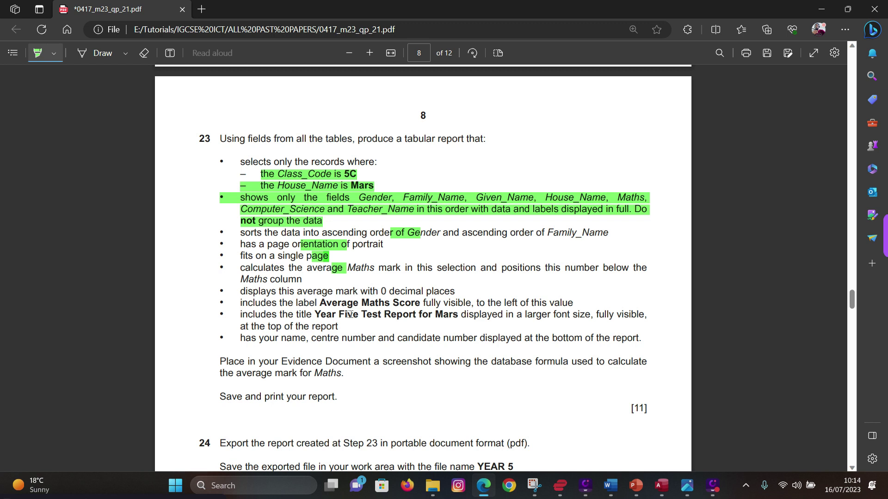
- Bracket the remaining requirements and the criteria block in the margin, then bring up Access
mouse_move(210, 231)
left_mouse_down()
mouse_move(198, 242)
mouse_move(198, 275)
mouse_move(200, 319)
mouse_move(212, 339)
left_mouse_up()
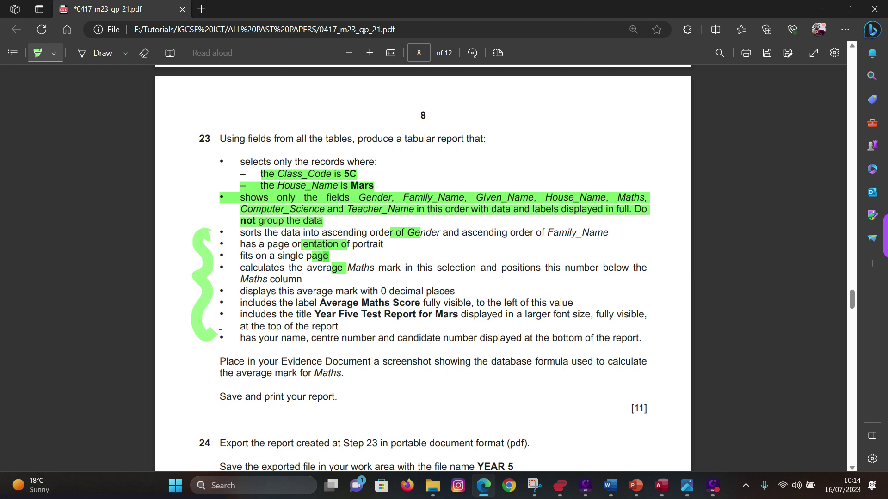
mouse_move(207, 153)
left_mouse_down()
mouse_move(190, 173)
mouse_move(215, 211)
left_mouse_up()
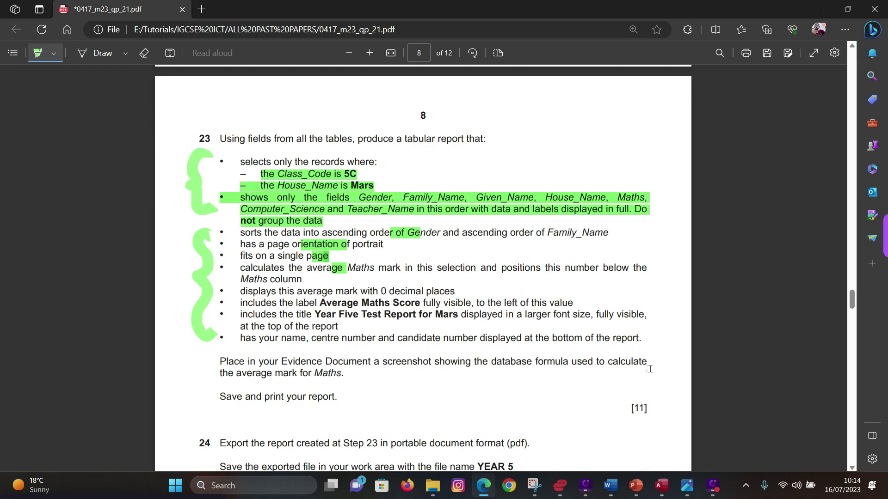
left_click(661, 485)
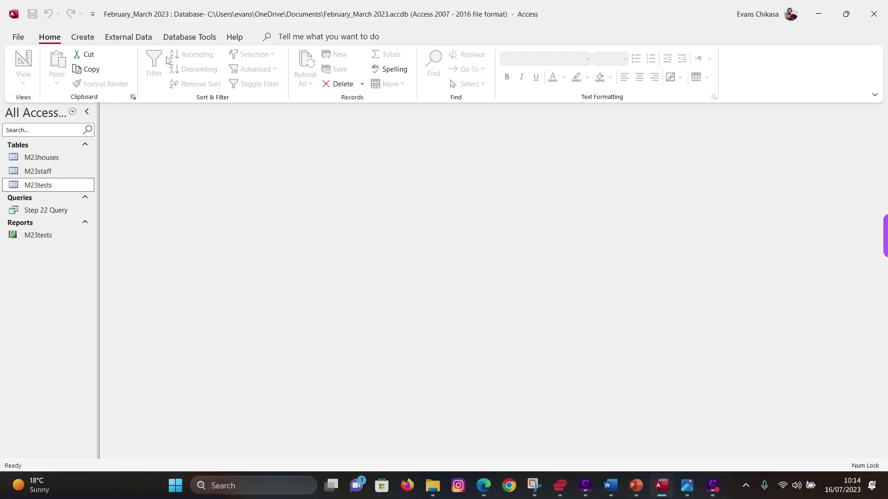
- Snap Access, on its Create tab, beside the zoomed-in exam paper and collapse the Navigation Pane
left_click(81, 40)
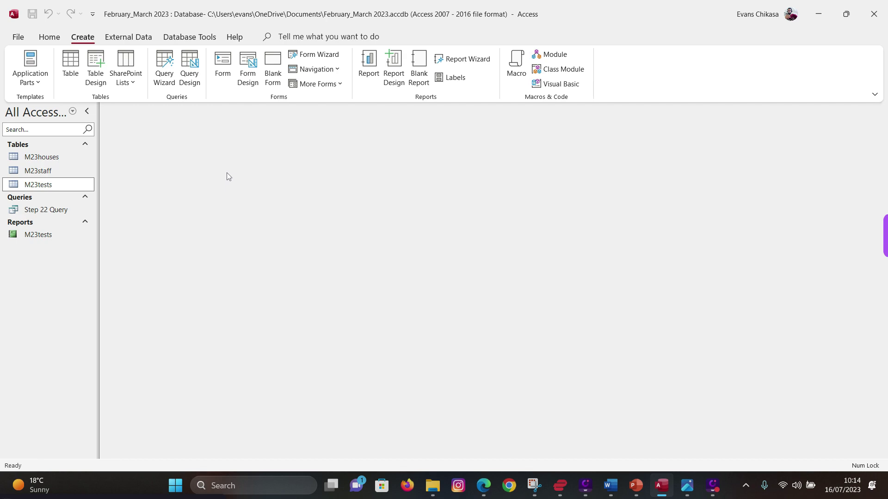
key("super+Right")
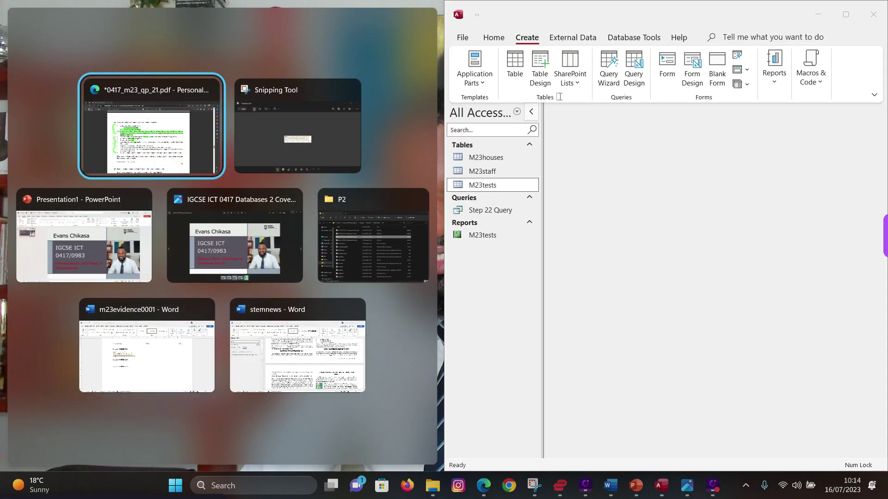
left_click(197, 144)
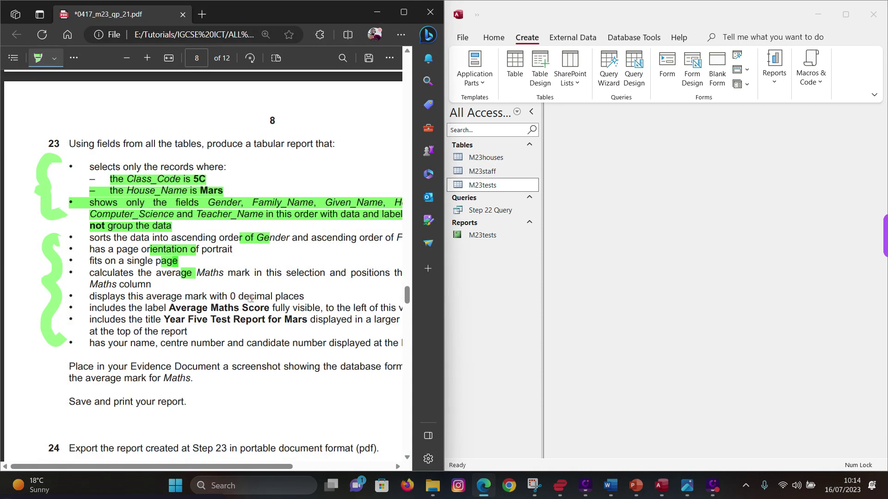
scroll(248, 287, "down", 2, "ctrl")
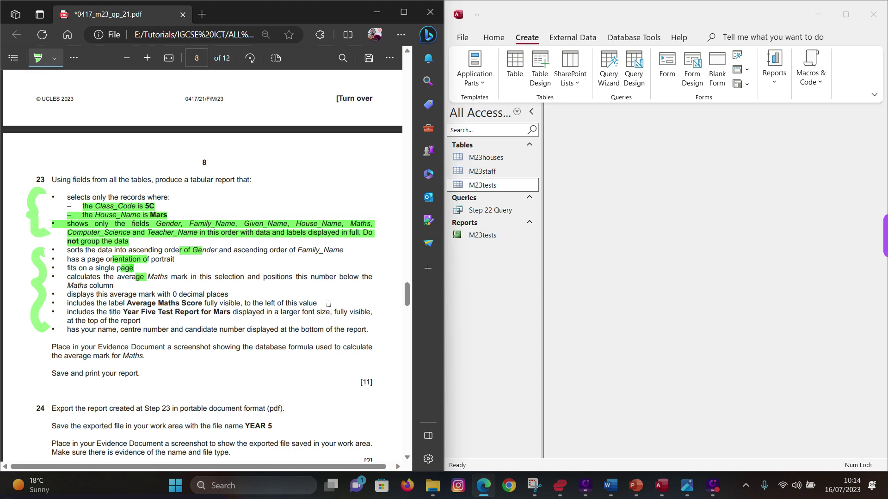
left_click(149, 59)
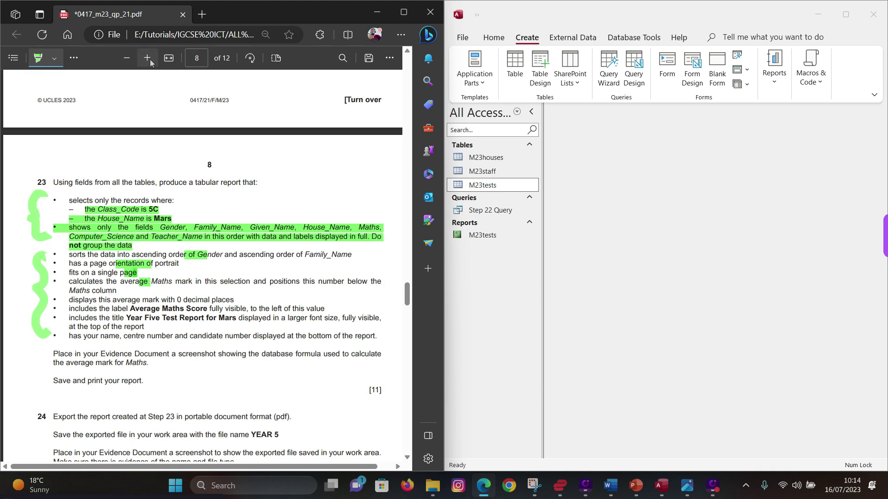
left_click(149, 59)
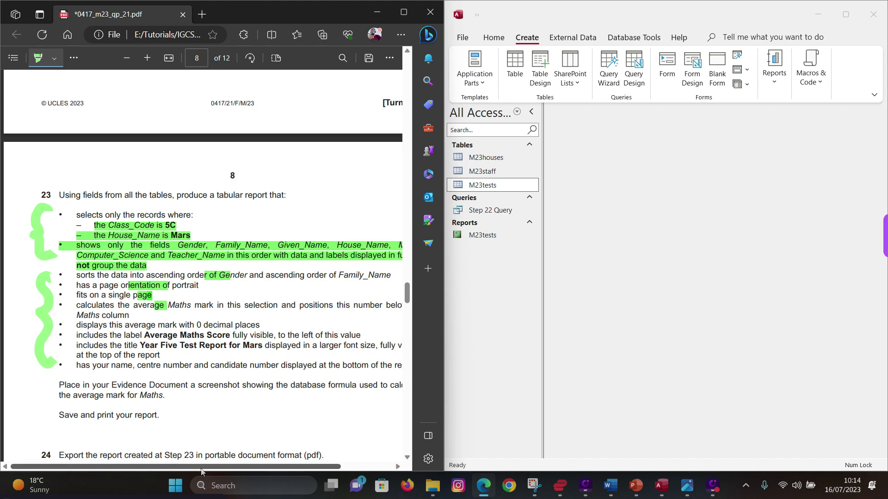
left_click_drag(200, 469, 222, 470)
scroll(221, 376, "down", 2)
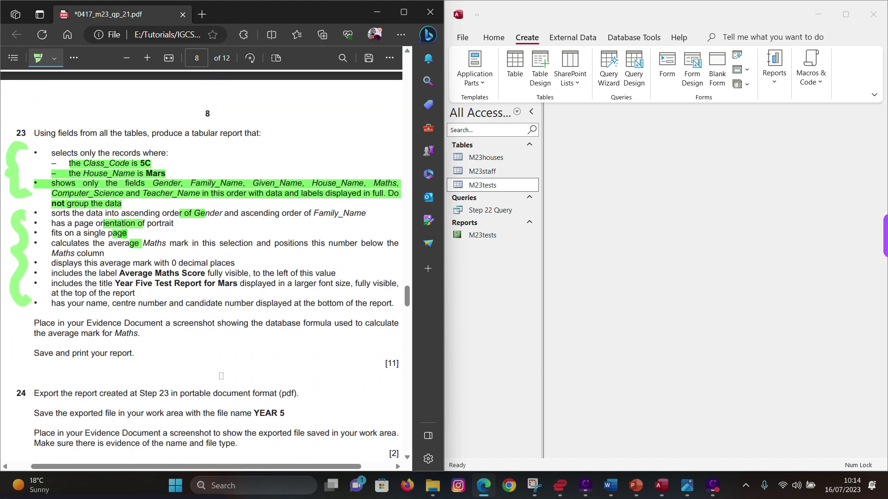
left_click(531, 112)
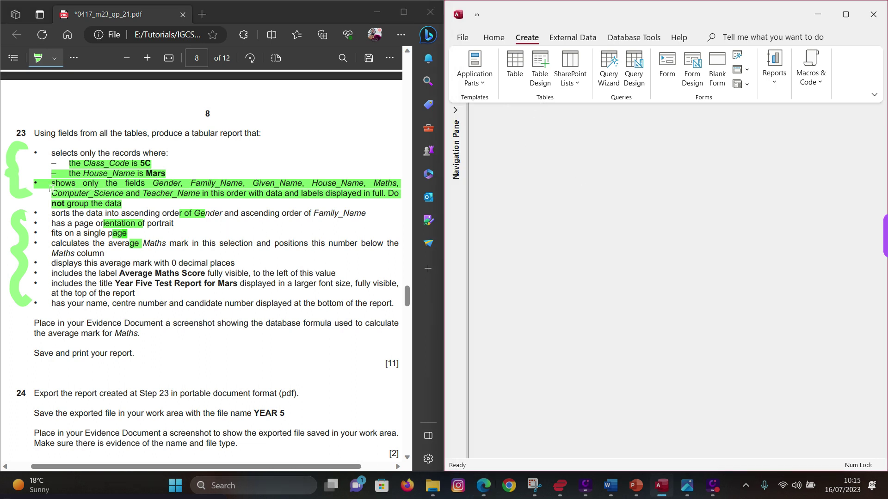
- Switch the highlighter to red and mark the Class_Code criterion and record criteria
left_click(55, 58)
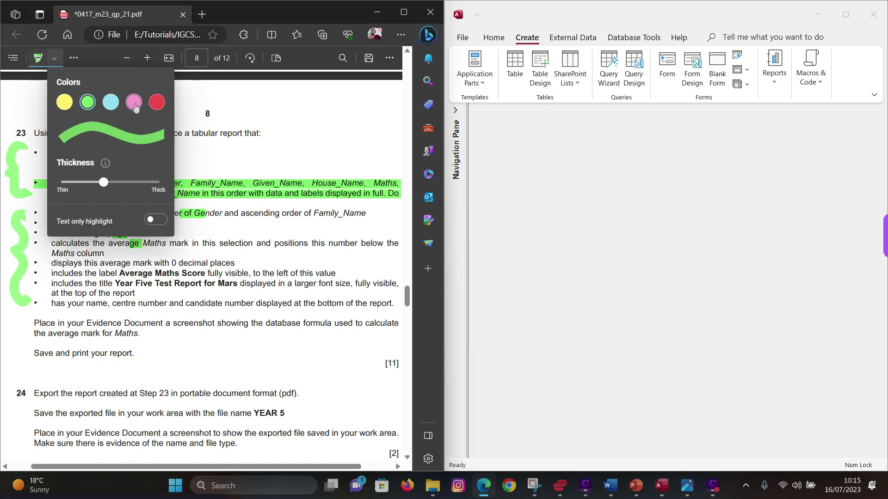
left_click(157, 102)
left_click(28, 186)
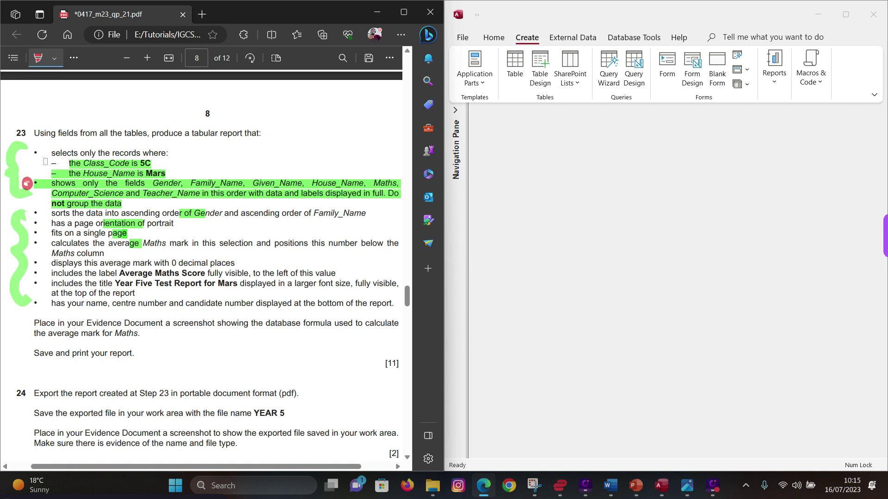
left_click_drag(45, 161, 46, 173)
mouse_move(148, 165)
left_mouse_down()
mouse_move(162, 160)
mouse_move(165, 179)
left_mouse_up()
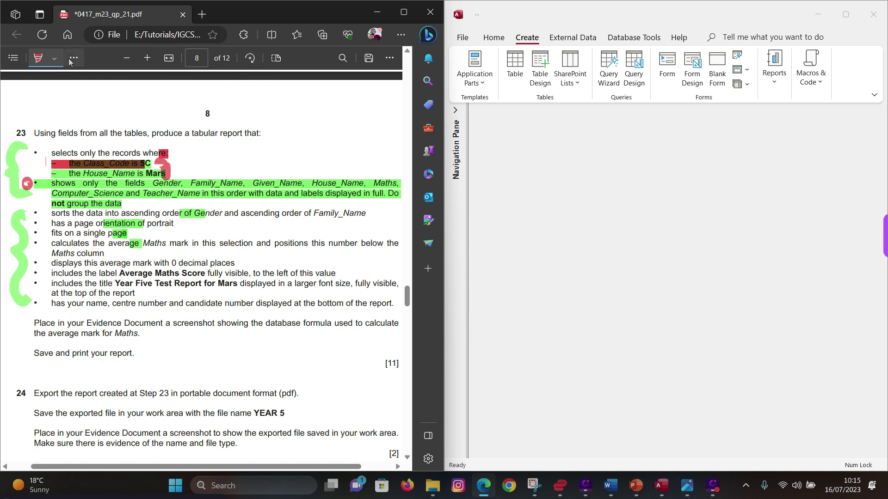
- Erase the red marks and field-list highlighting, reselect the red highlighter, and return to Access
left_click(73, 58)
left_click(95, 96)
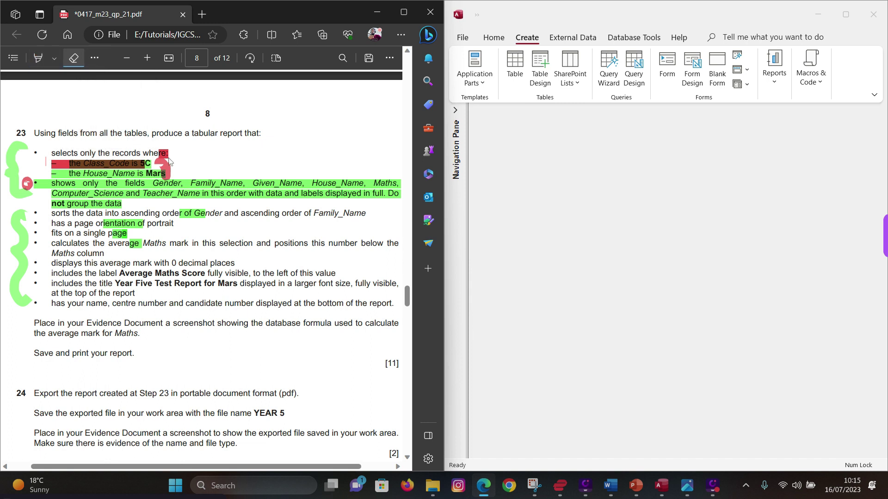
left_click_drag(168, 161, 163, 179)
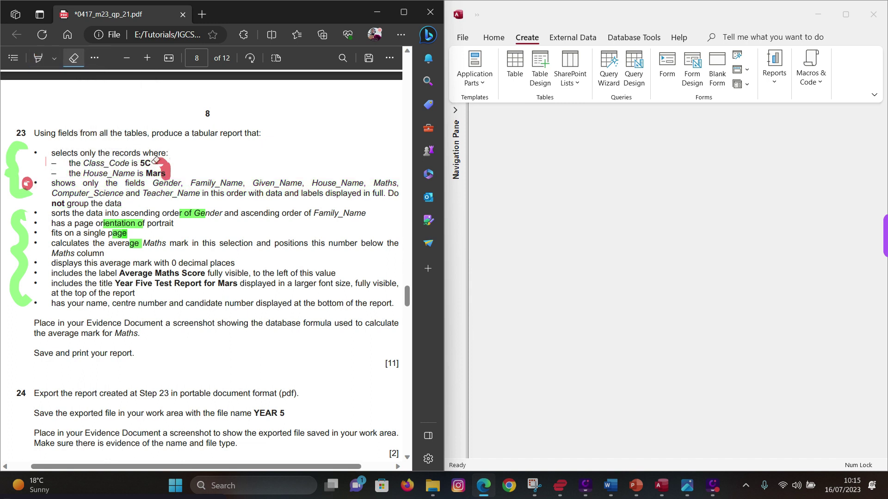
left_click(54, 63)
left_click(157, 103)
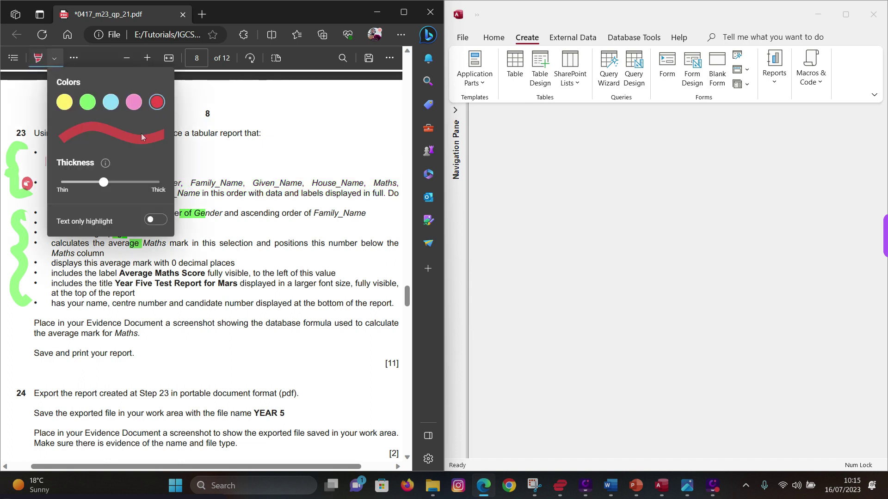
left_click(259, 108)
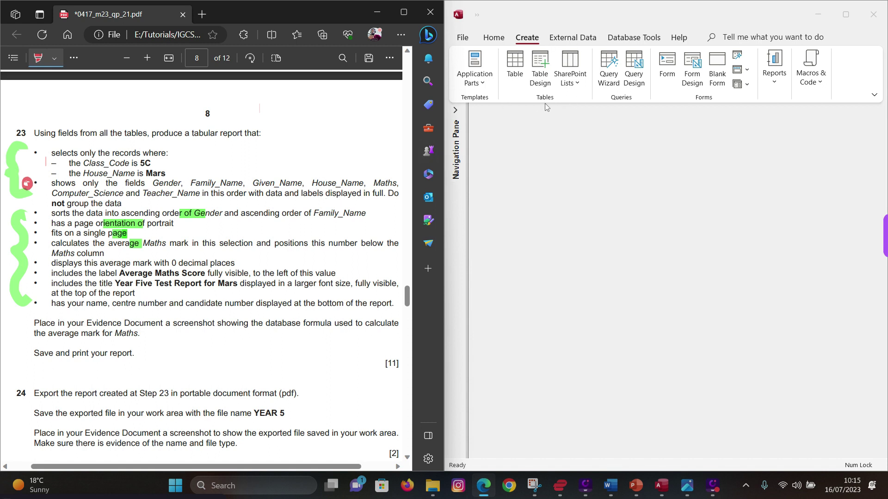
left_click(610, 65)
- Start the Simple Query Wizard and add Gender, Family_Name and Given_Name from M23tests
left_click(610, 64)
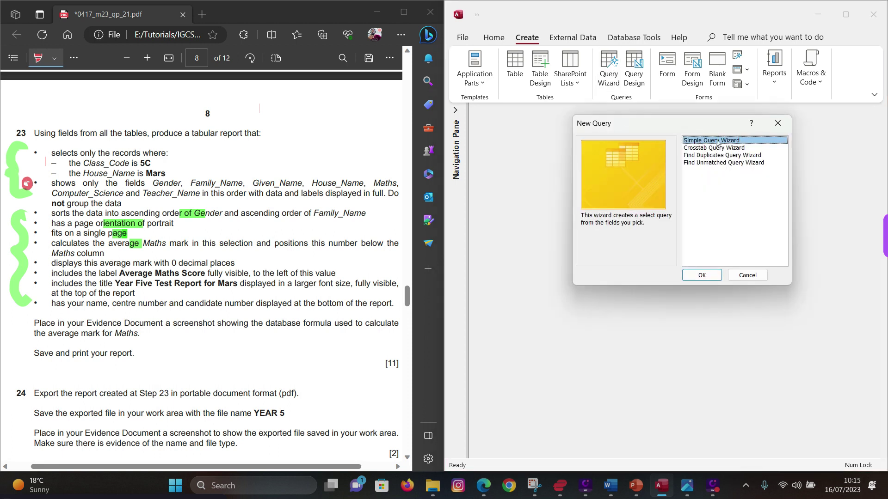
left_click(700, 275)
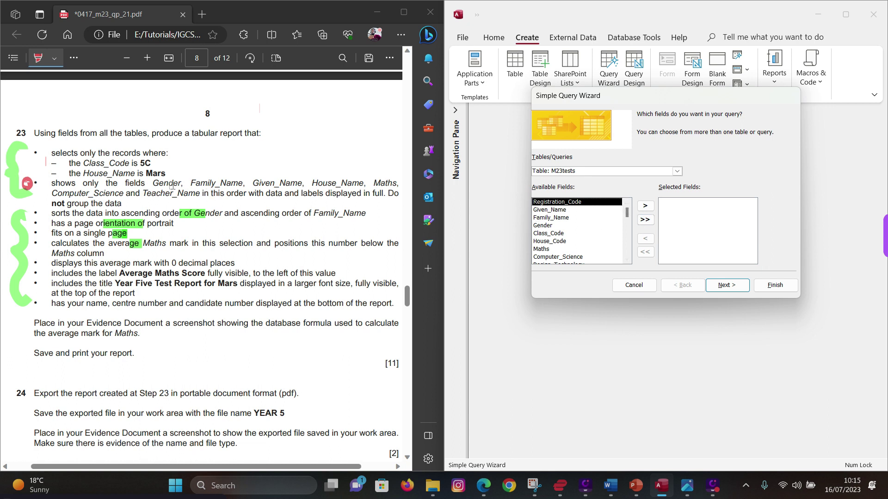
left_click_drag(153, 184, 181, 184)
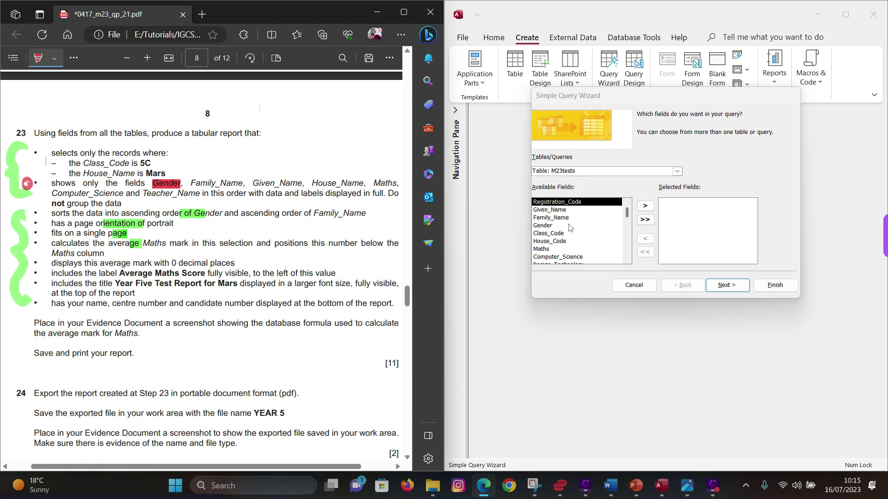
left_click(551, 226)
double_click(551, 226)
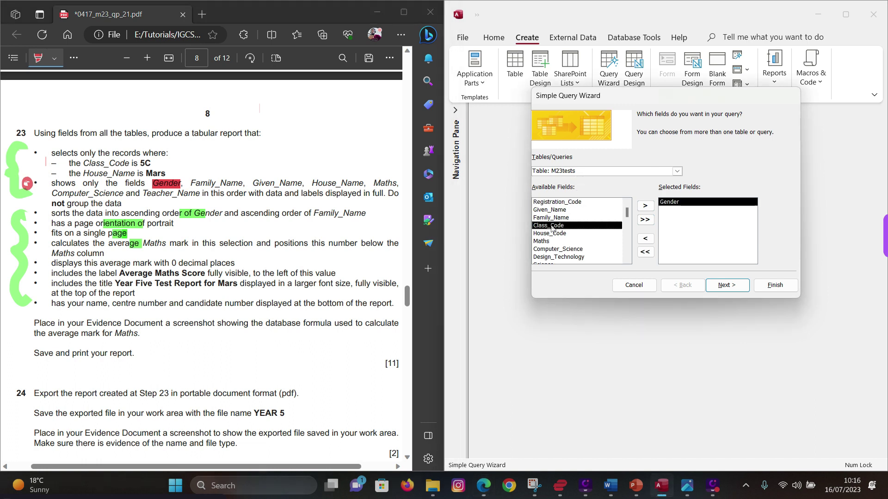
double_click(558, 218)
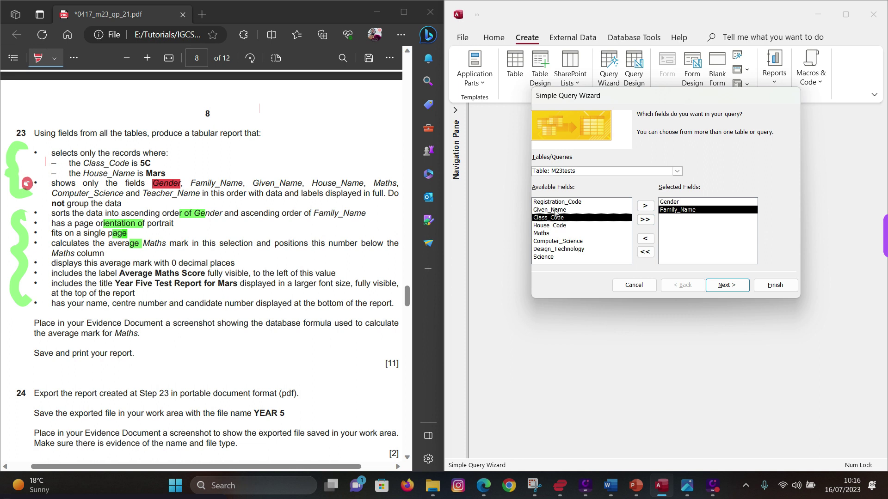
double_click(557, 211)
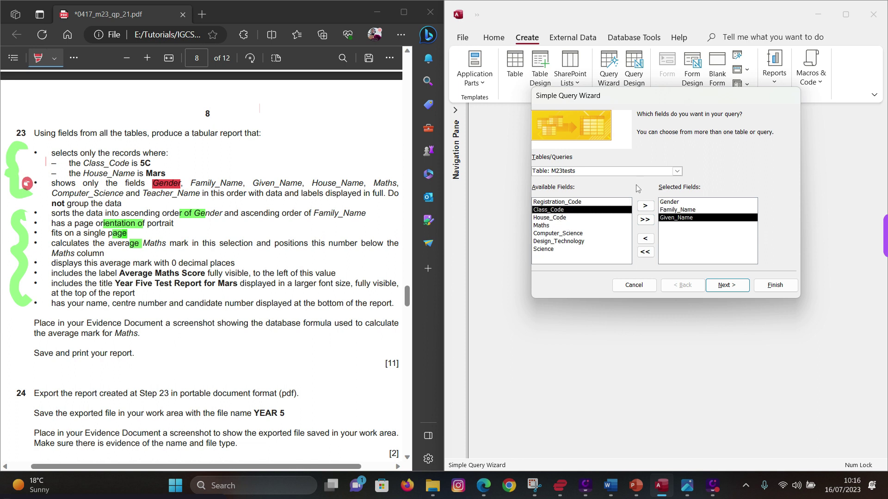
- Add House_Name from M23houses, then Maths and Computer_Science from M23tests
left_click(677, 171)
left_click(601, 182)
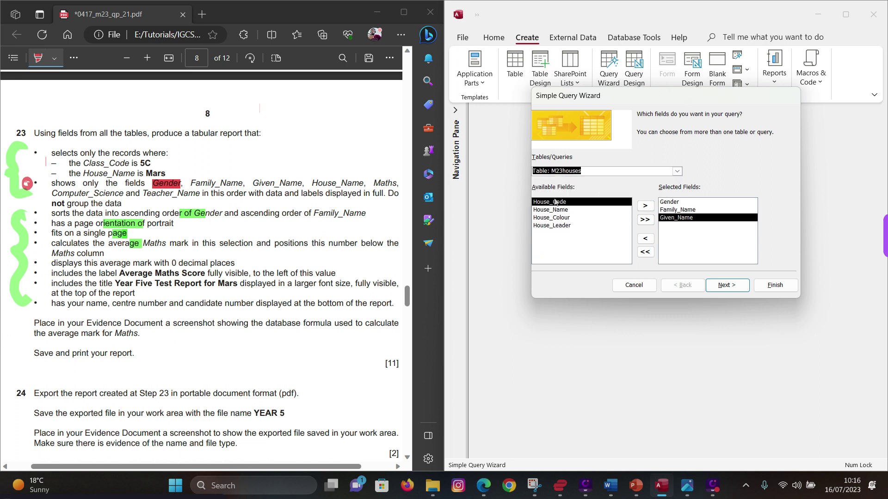
double_click(558, 210)
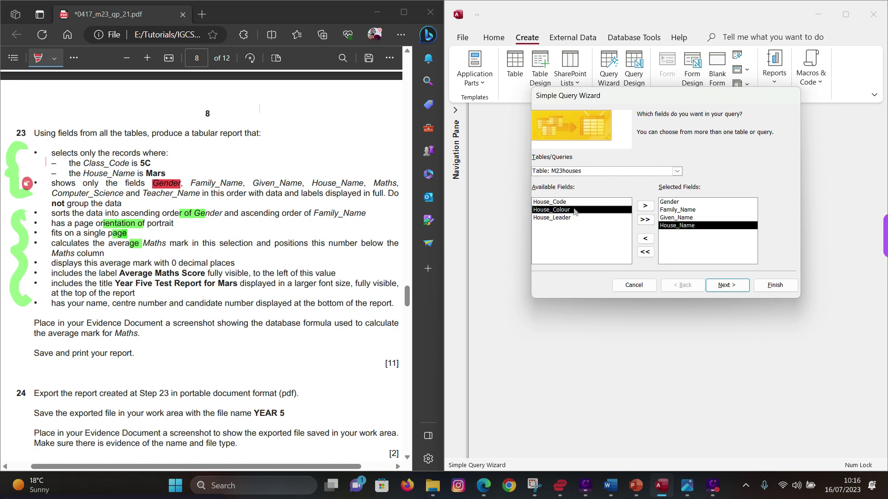
left_click(677, 171)
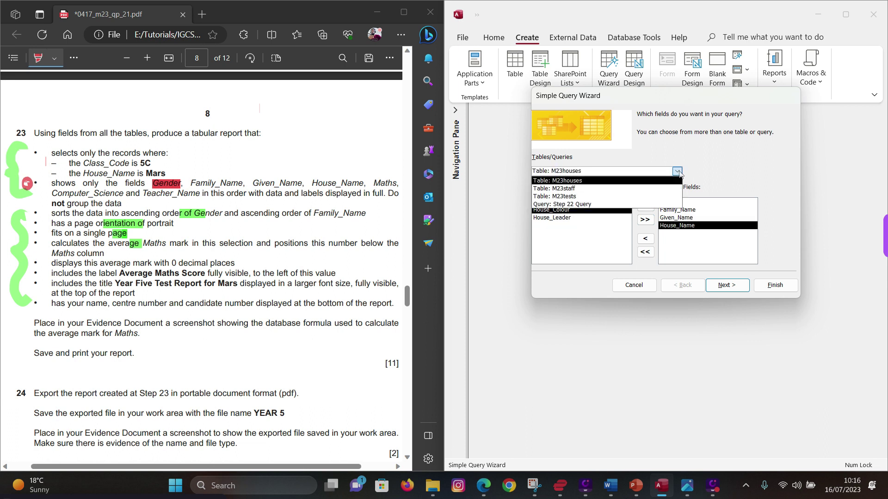
left_click(576, 196)
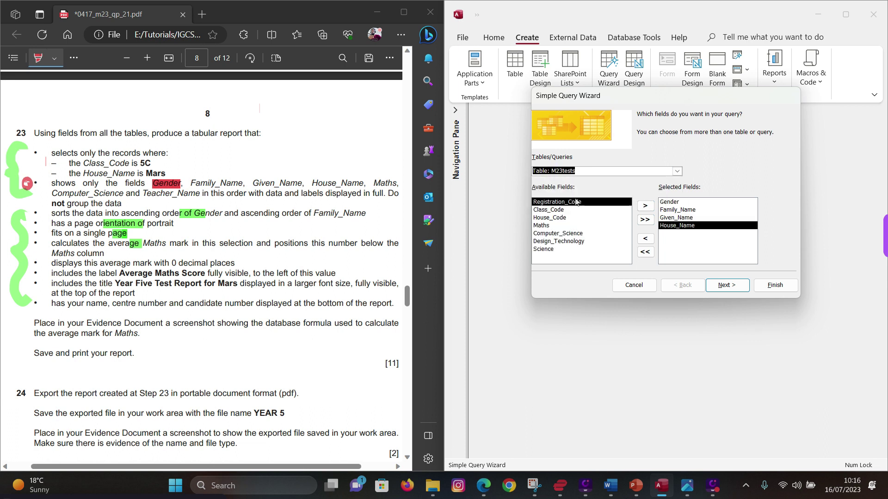
double_click(550, 225)
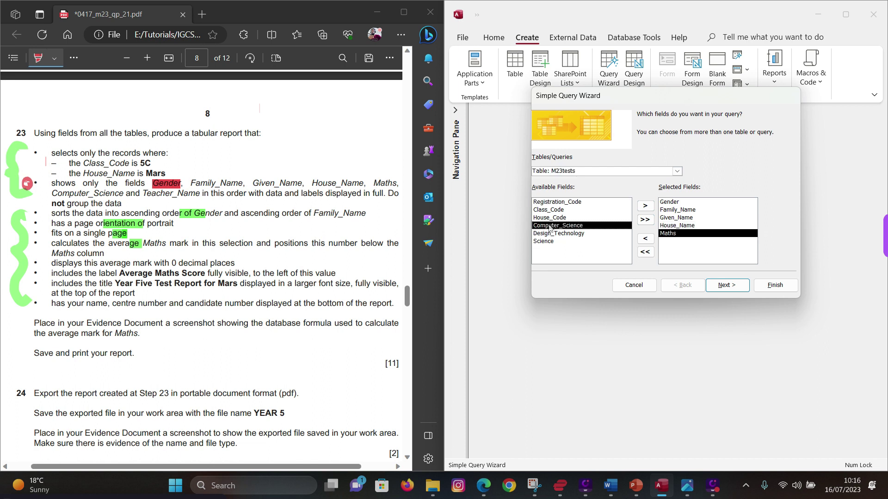
double_click(557, 226)
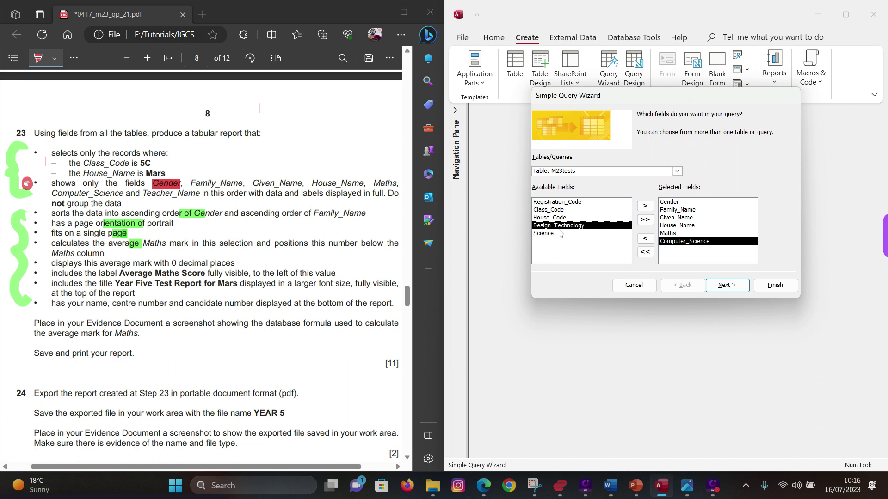
- Add Teacher_Name from M23staff as the last chosen field
left_click(677, 171)
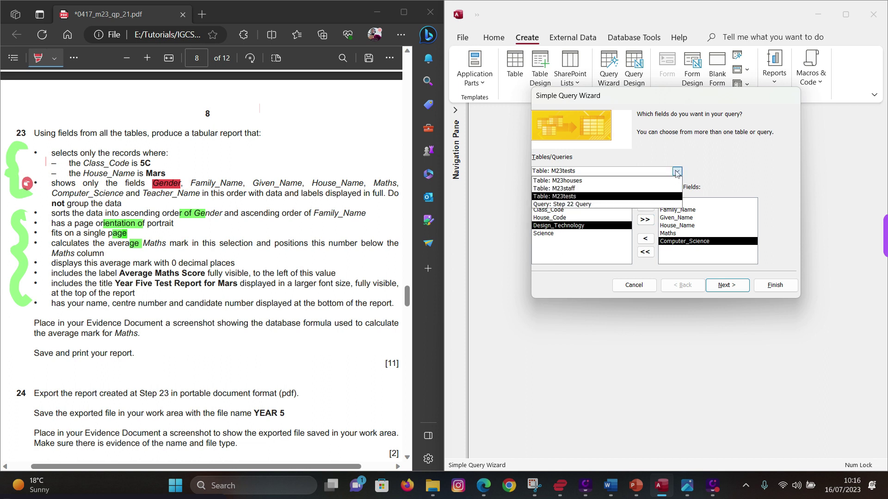
left_click(568, 189)
left_click(559, 212)
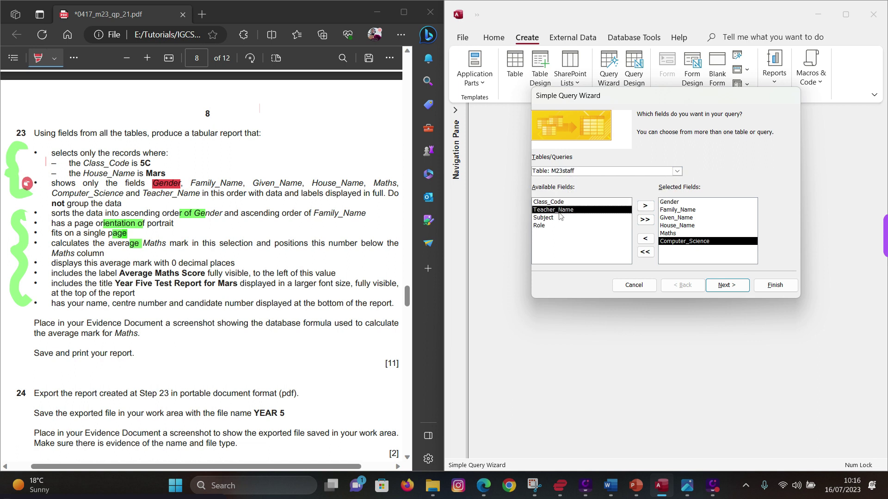
double_click(559, 212)
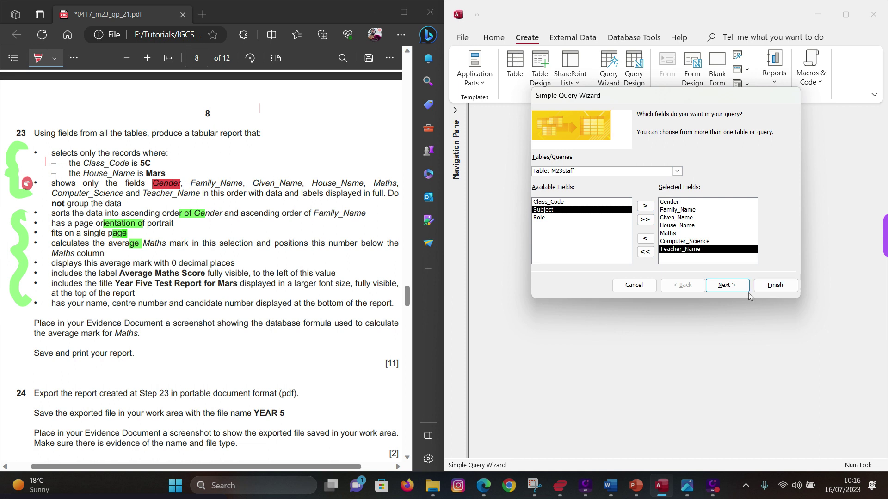
- Keep a detail query, name it 'Step 23 Query', and finish opening it in design view
left_click(728, 286)
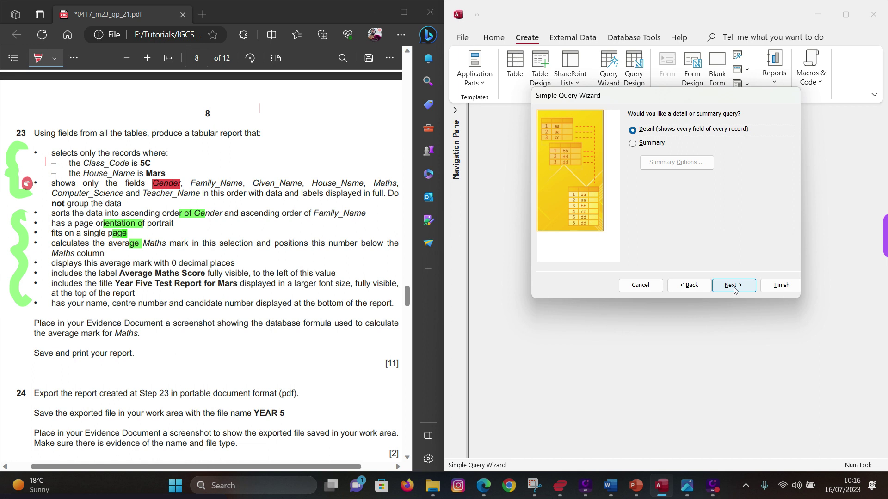
left_click(734, 287)
left_click_drag(678, 125, 585, 126)
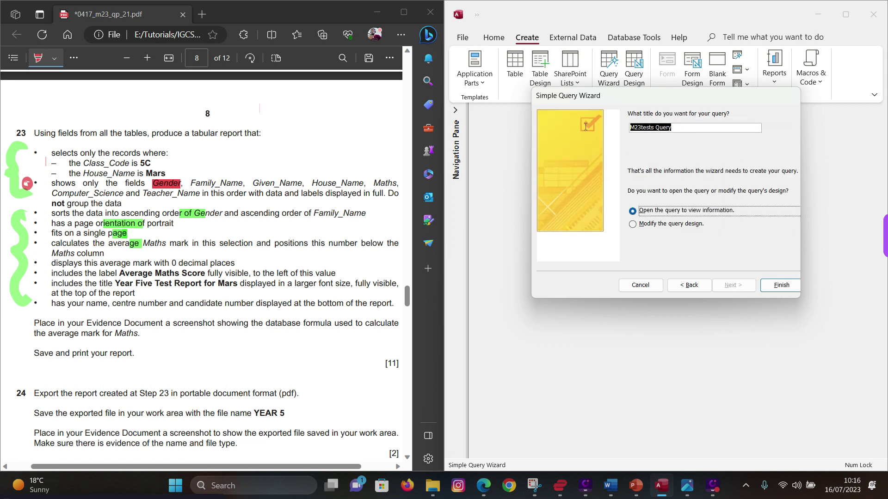
type("Ste")
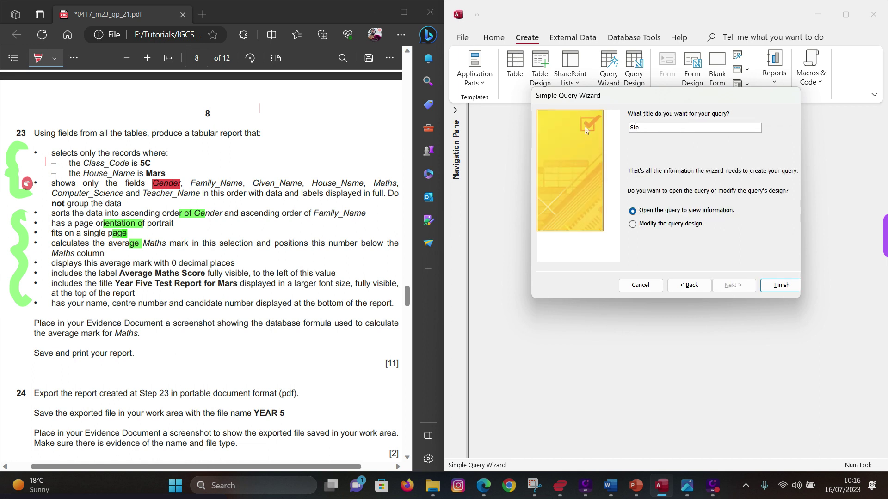
type("p 23 Query")
left_click(659, 225)
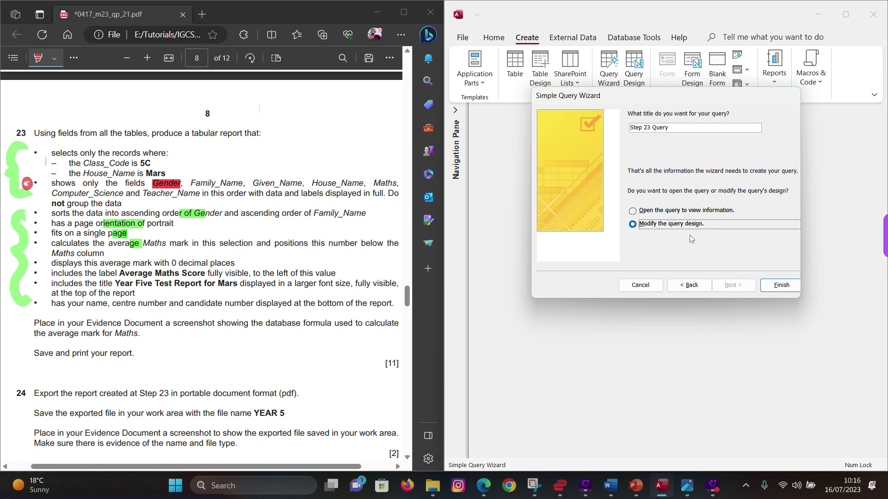
left_click(774, 285)
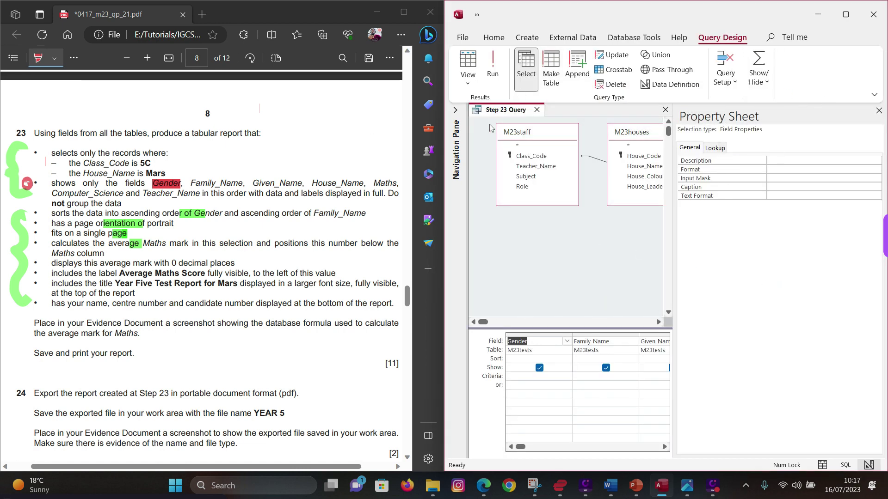
- Close the Property Sheet, maximize Access, then maximize the exam paper in Edge
left_click(878, 111)
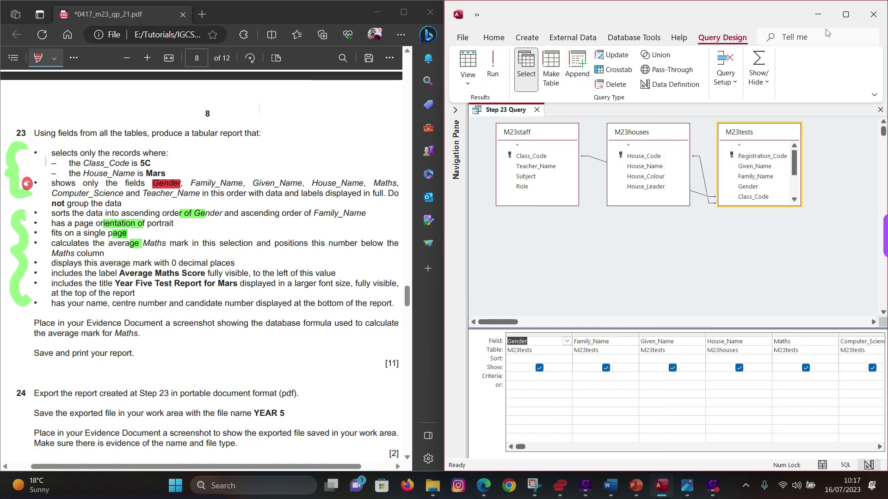
left_click(845, 17)
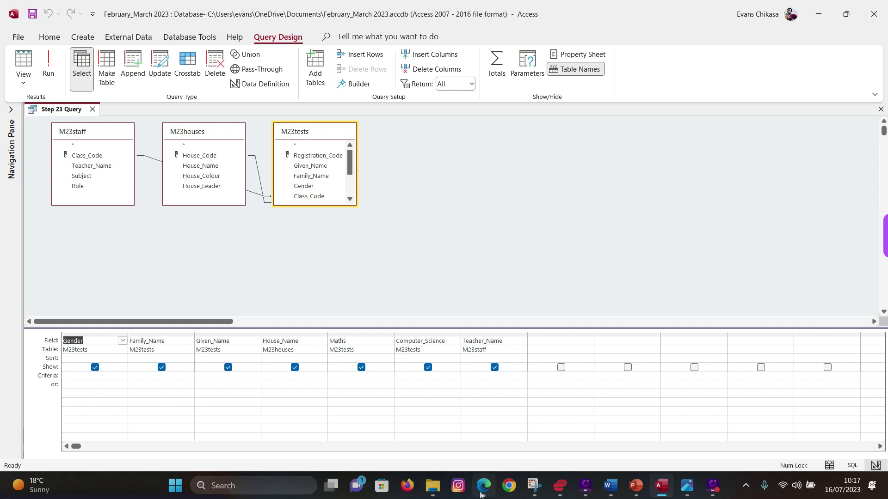
left_click(482, 487)
left_click(404, 12)
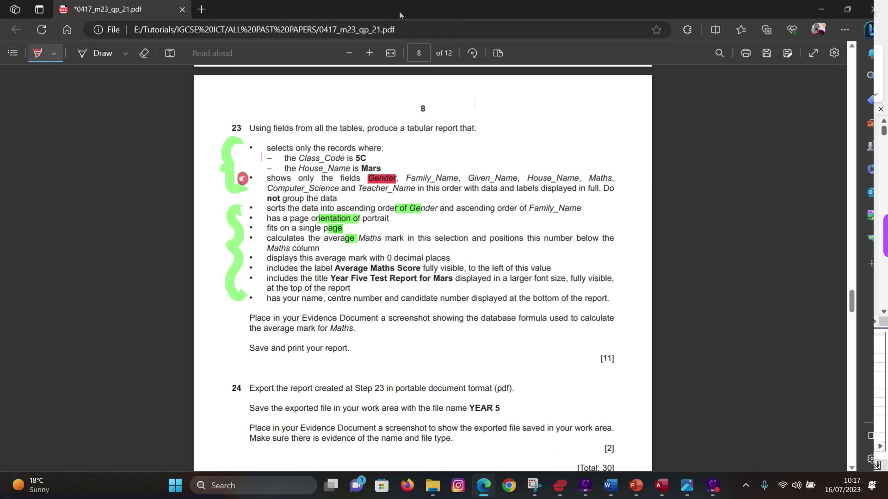
scroll(500, 194, "up", 3, "ctrl")
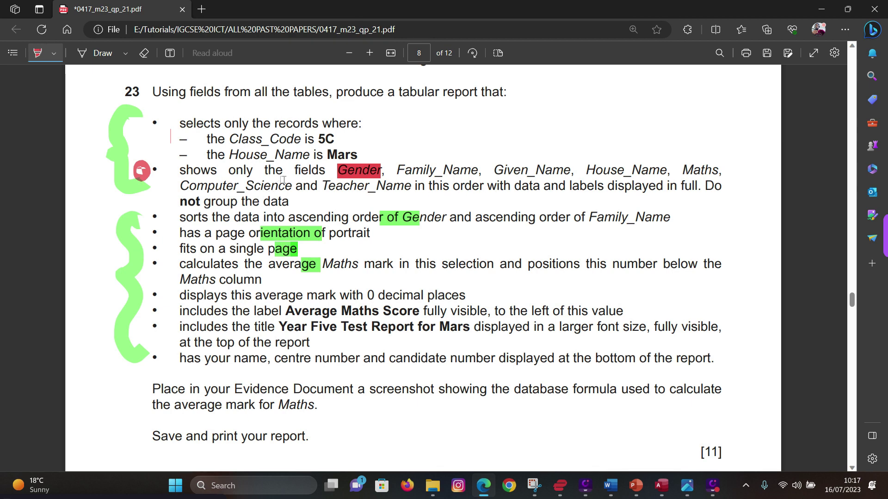
- Mark the required field list and the Class_Code 5C condition in red, then return to Access
mouse_move(179, 170)
left_mouse_down()
mouse_move(213, 186)
mouse_move(294, 189)
mouse_move(290, 203)
mouse_move(291, 187)
left_mouse_up()
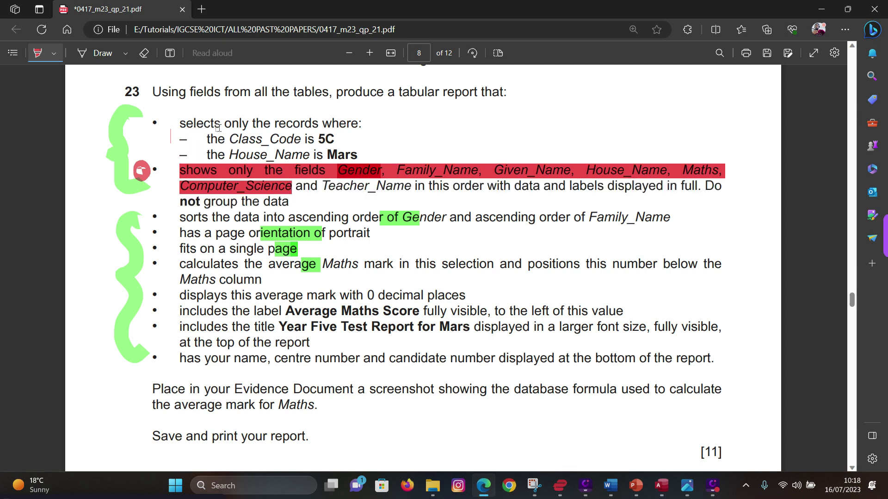
mouse_move(229, 139)
left_mouse_down()
mouse_move(334, 140)
mouse_move(358, 155)
left_mouse_up()
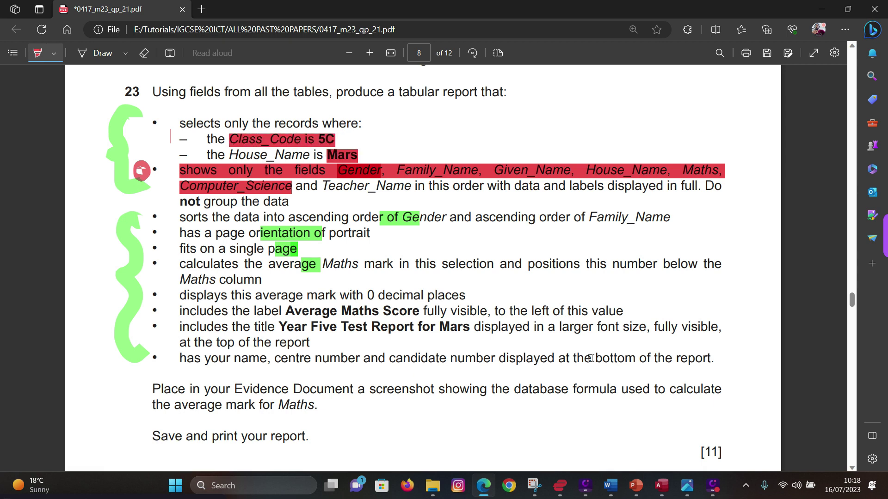
left_click(668, 485)
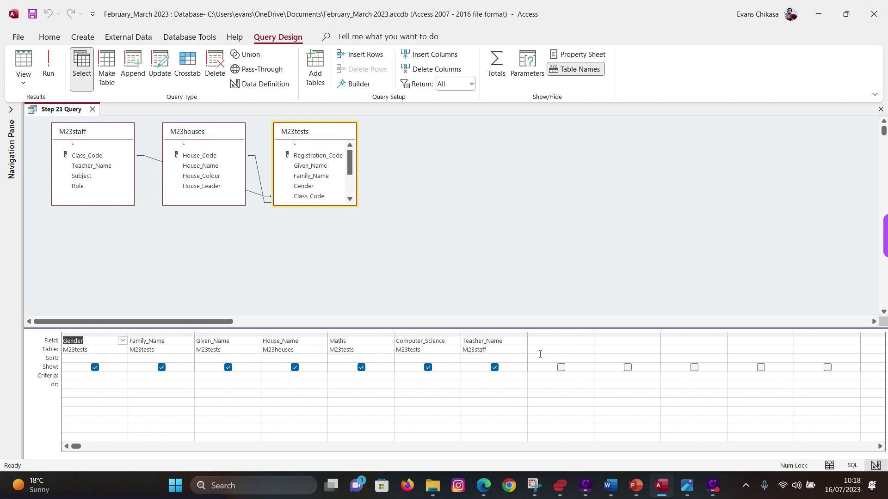
- Add Class_Code to the query grid with criterion 5C and run it to check
left_click_drag(309, 196, 544, 343)
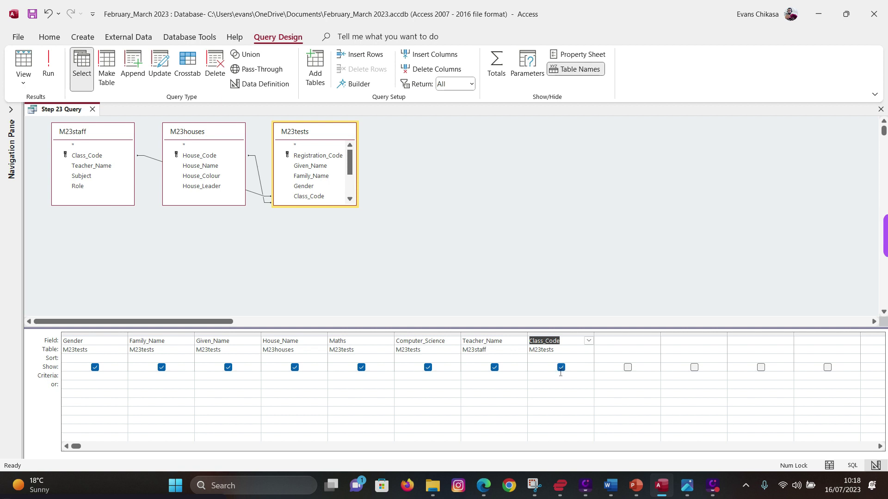
left_click(553, 380)
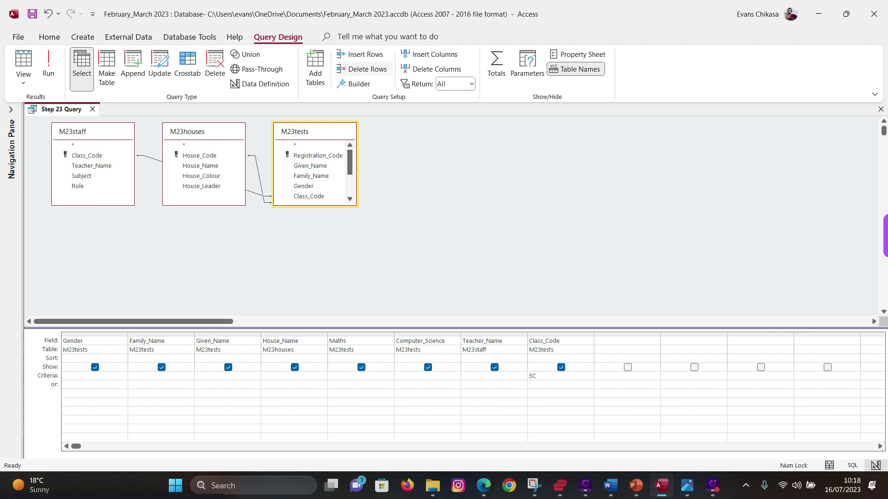
left_click(48, 64)
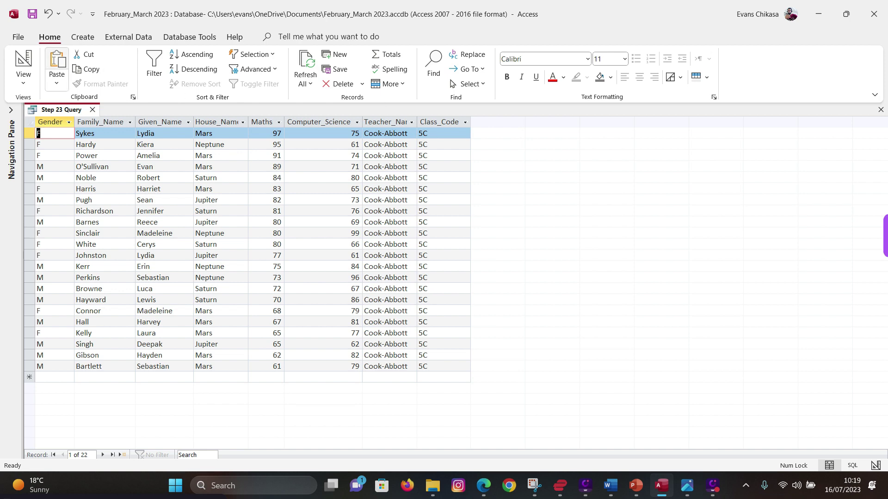
left_click(23, 81)
left_click(62, 162)
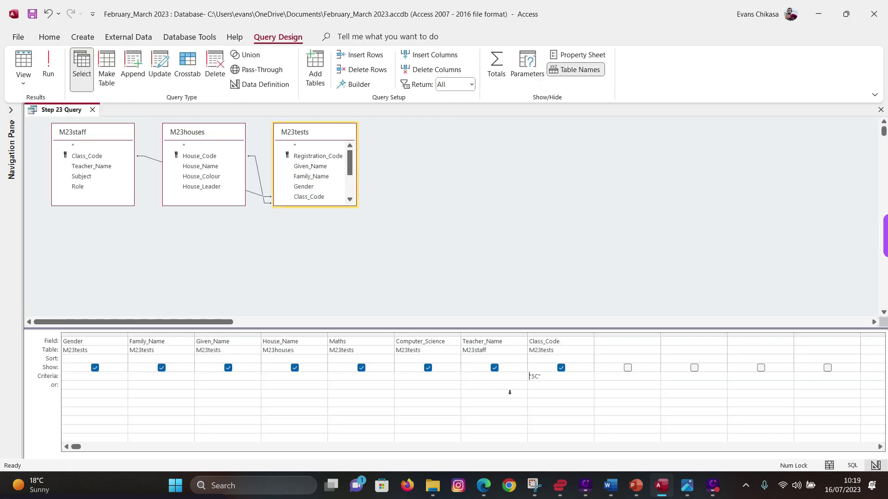
- Hide Class_Code, filter House_Name to Mars, confirm the 9 records, then return to the exam paper
left_click(561, 368)
left_click(284, 378)
left_click(48, 67)
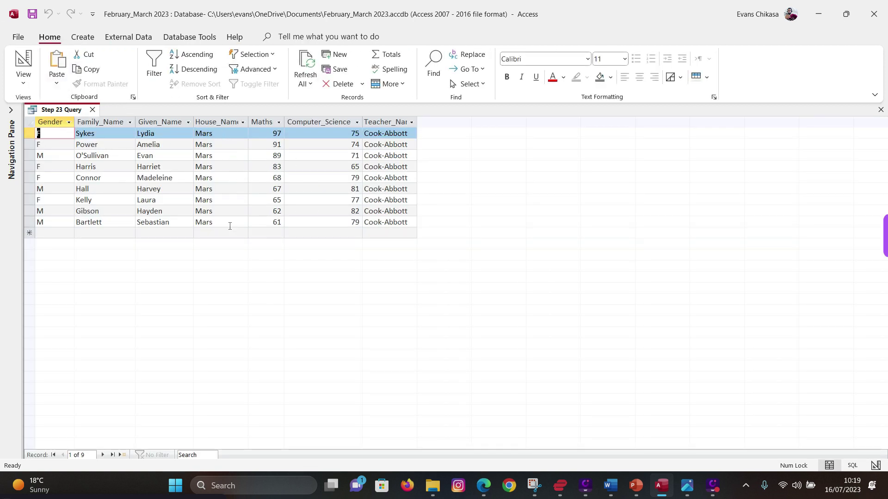
left_click(24, 78)
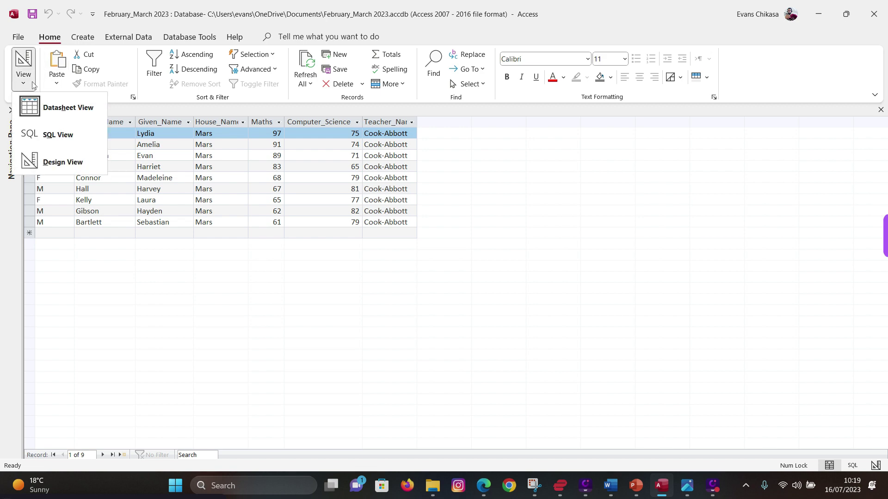
left_click(64, 159)
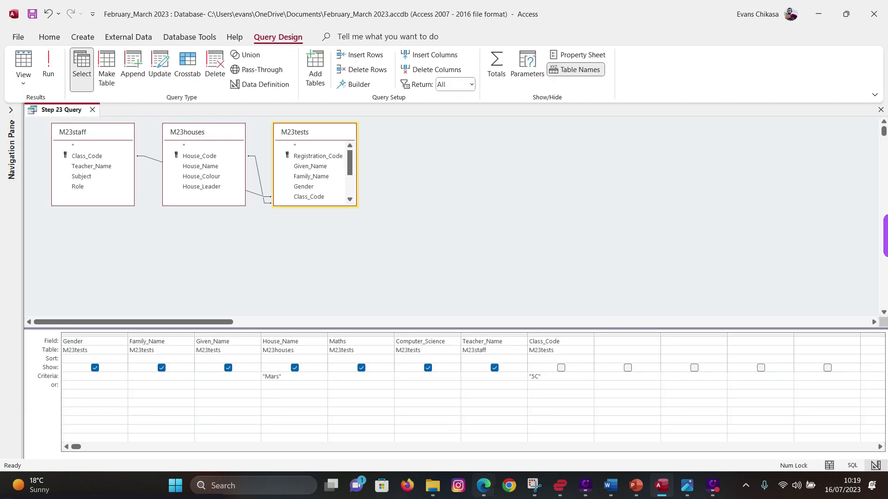
mouse_move(484, 486)
left_click(450, 437)
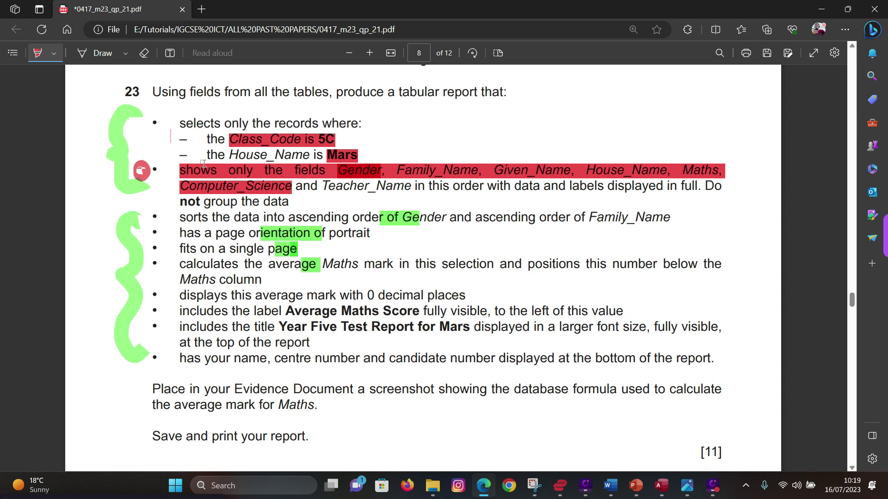
- Mark the 5C and Mars conditions and 'labels displayed in full' in red, then return to Access
mouse_move(184, 143)
left_mouse_down()
mouse_move(308, 147)
mouse_move(245, 158)
mouse_move(360, 159)
left_mouse_up()
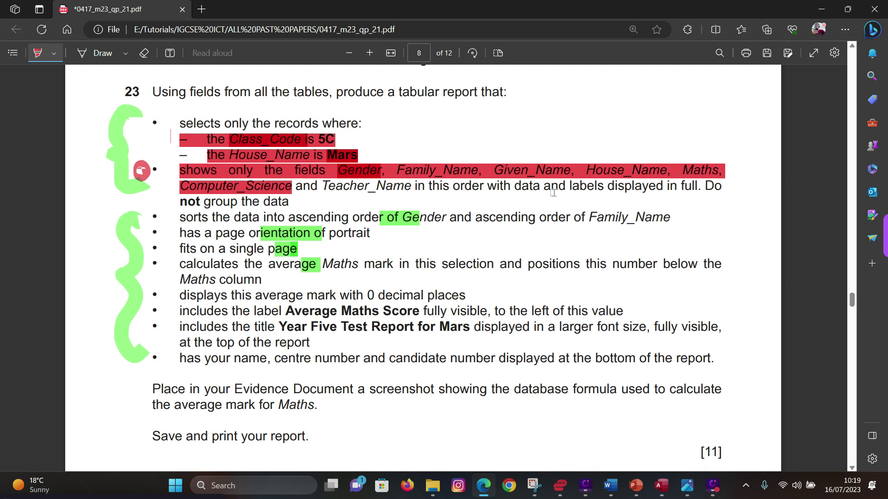
left_click_drag(570, 187, 691, 187)
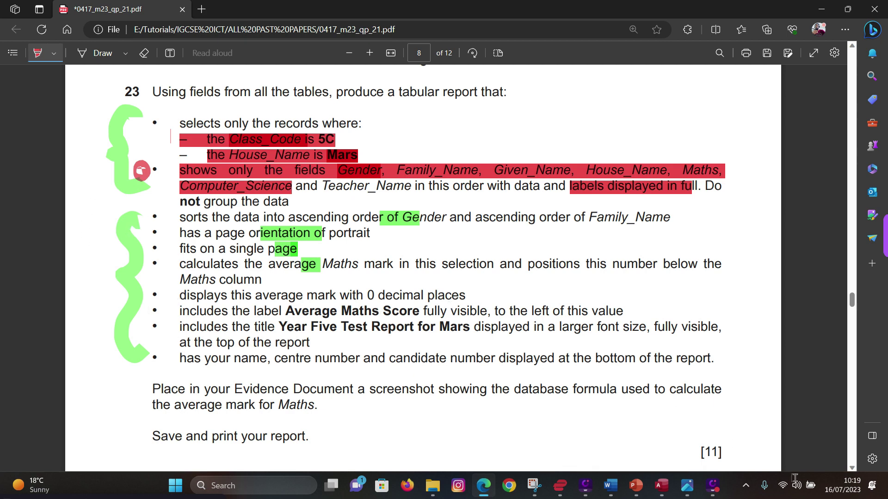
mouse_move(667, 496)
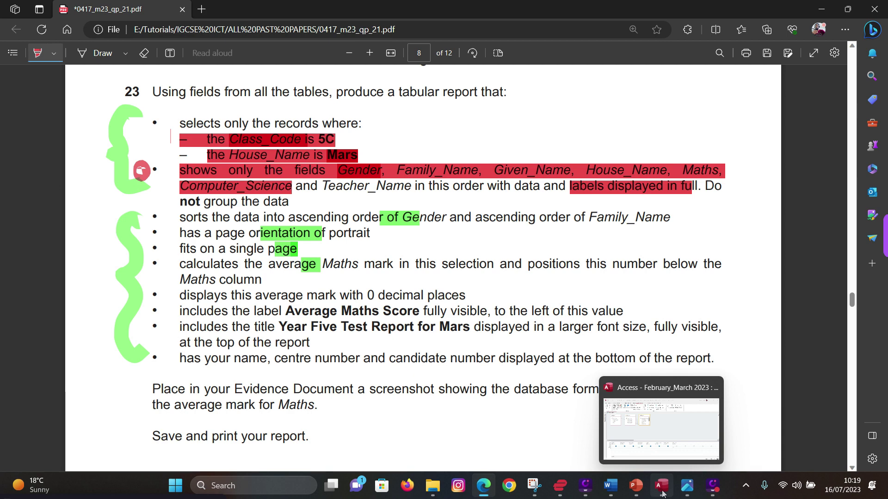
left_click(660, 432)
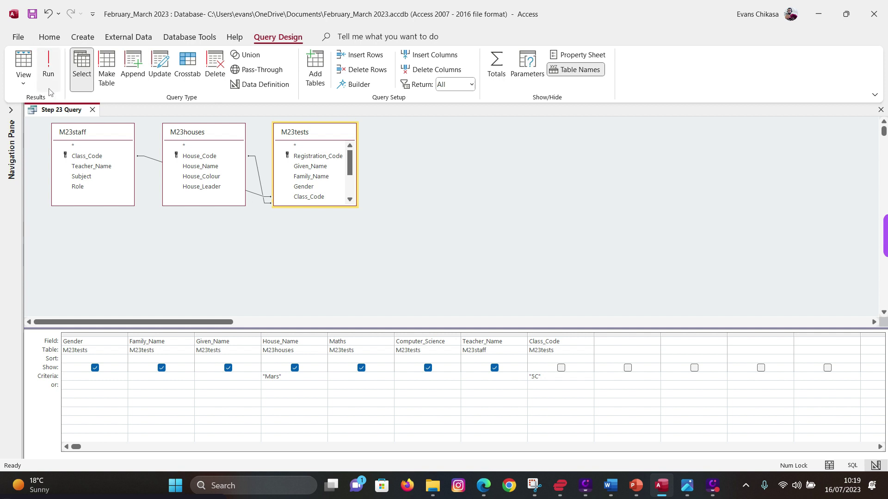
- Close the query and start the Report Wizard with all Step 23 Query fields
left_click(83, 38)
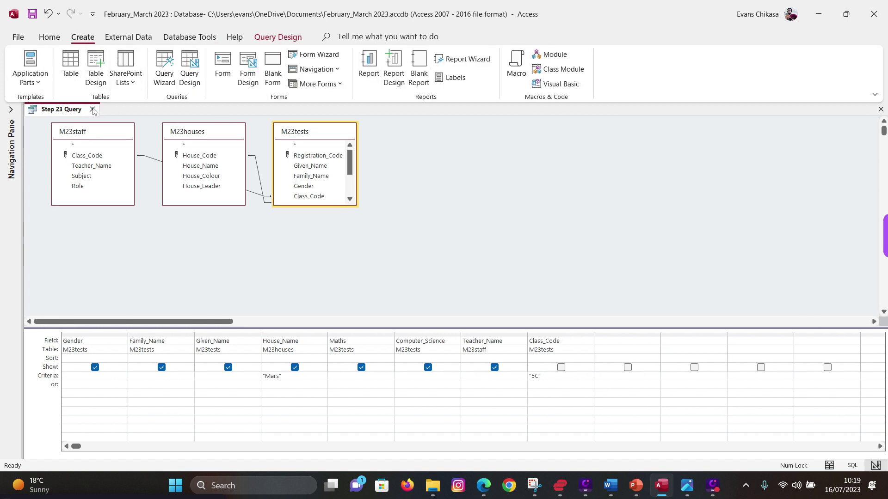
left_click(92, 110)
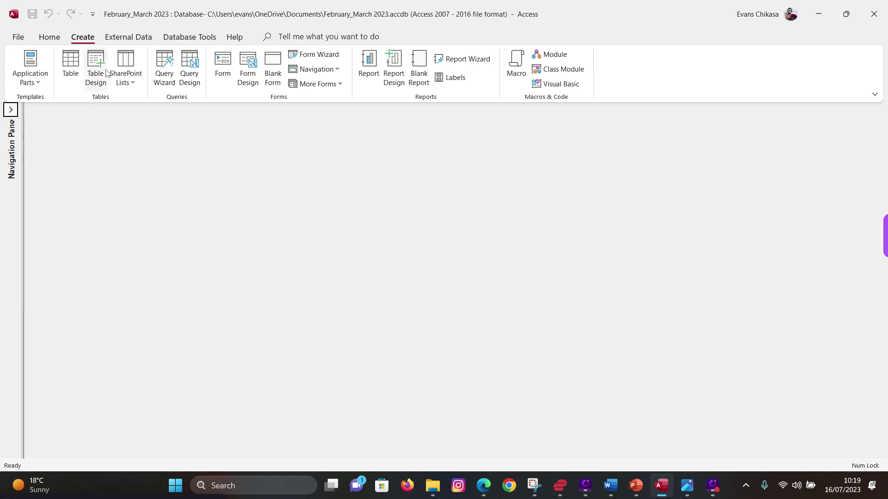
left_click(460, 59)
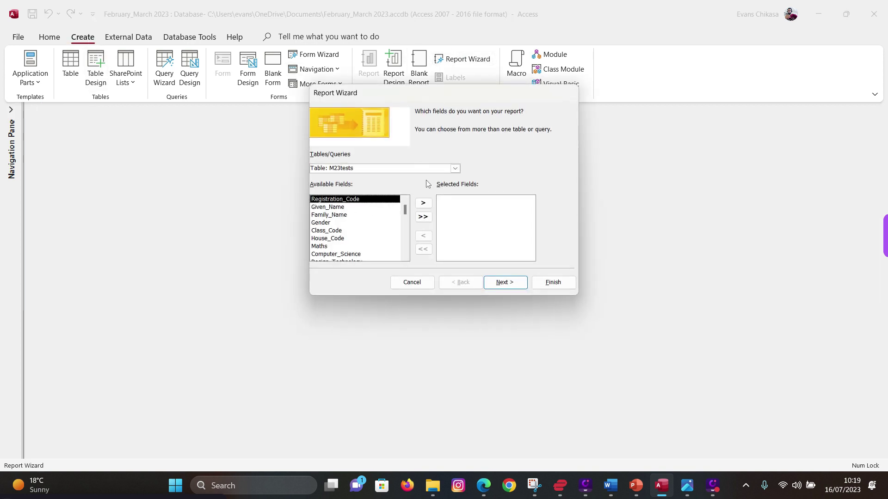
left_click(455, 169)
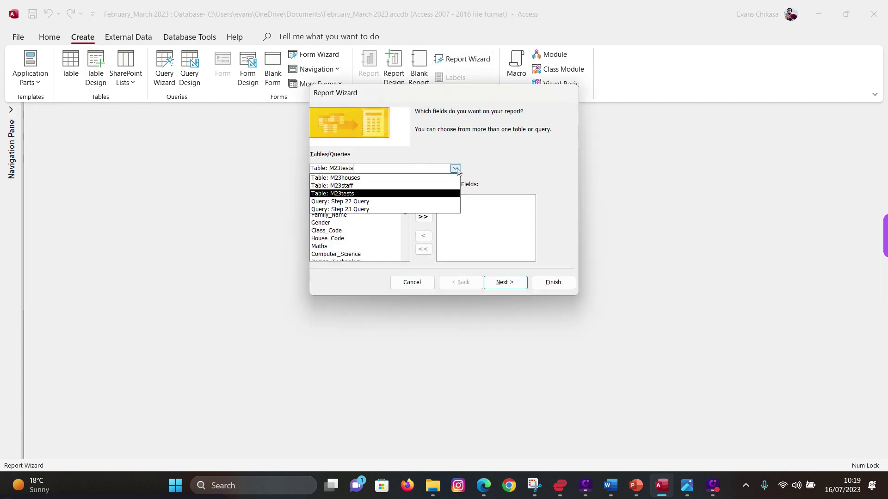
left_click(360, 210)
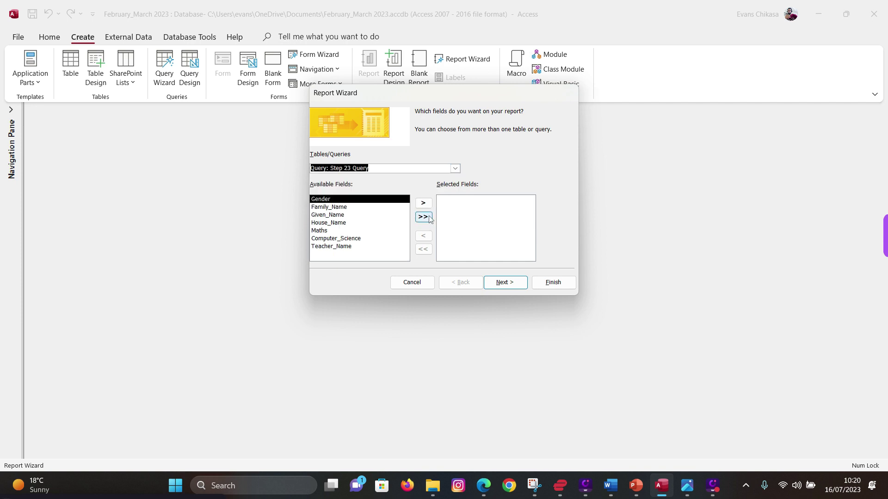
left_click(423, 217)
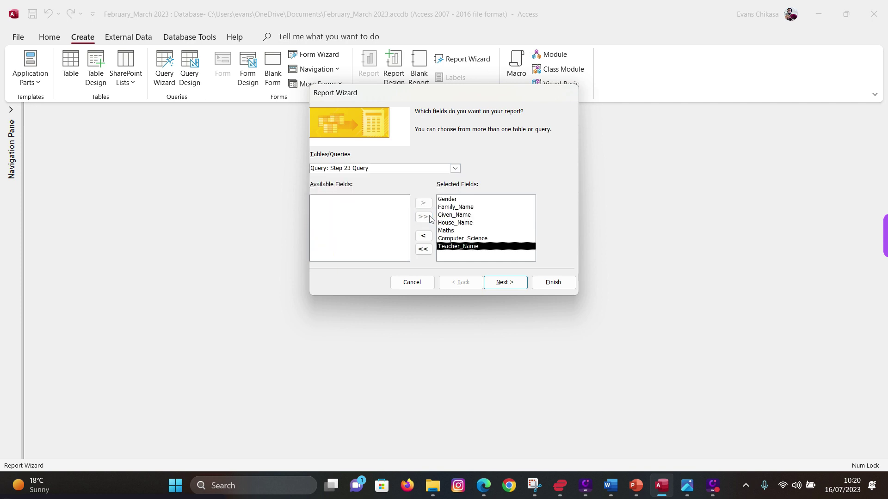
- Skip data view, grouping and sorting to reach the layout step, then view the exam paper
left_click(502, 286)
left_click(516, 287)
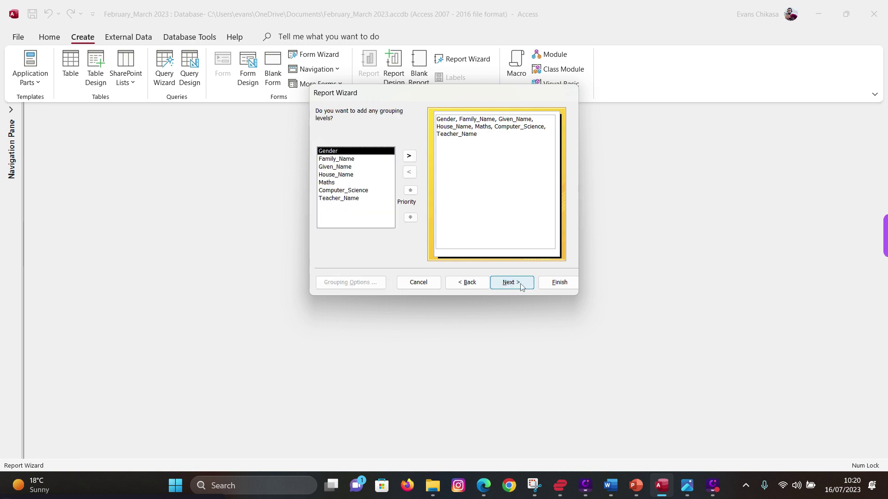
left_click(520, 285)
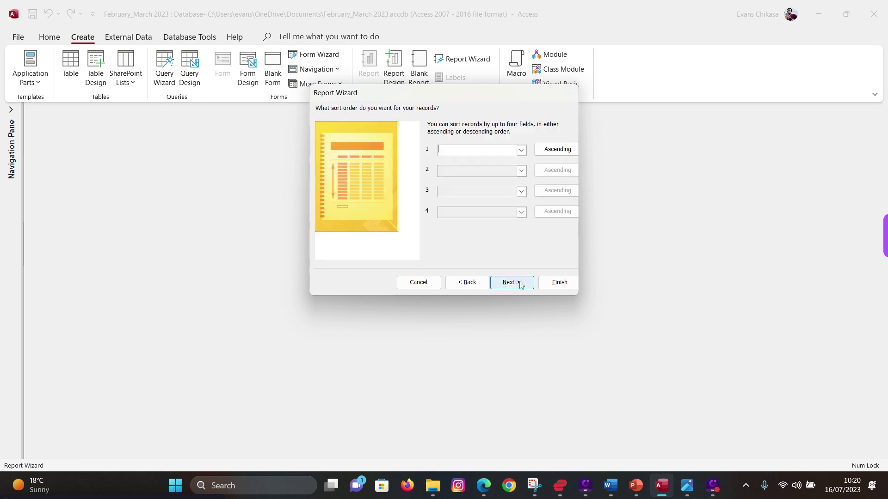
left_click(520, 284)
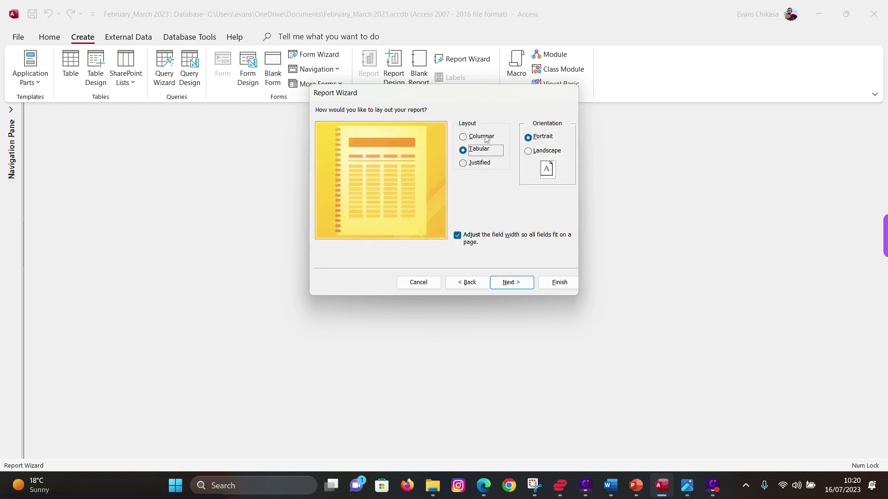
left_click(484, 485)
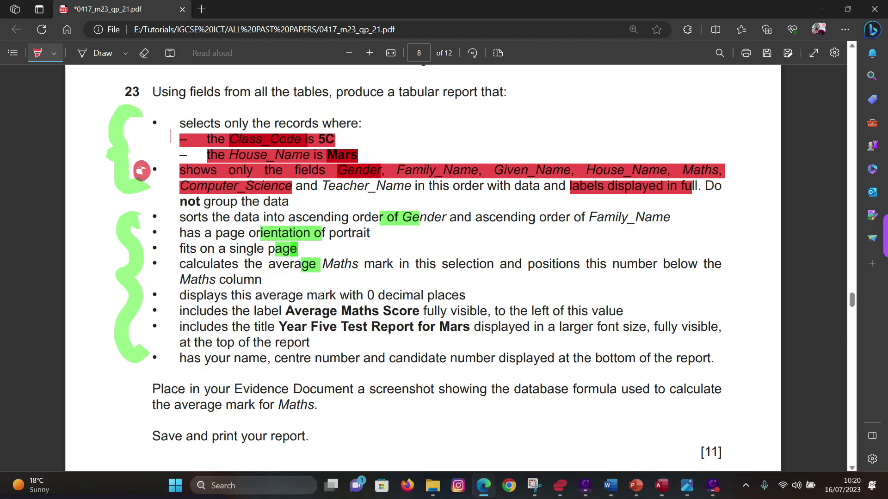
- Mark the portrait-orientation and single-page requirements in red, then return to the Report Wizard
left_click_drag(181, 233, 370, 233)
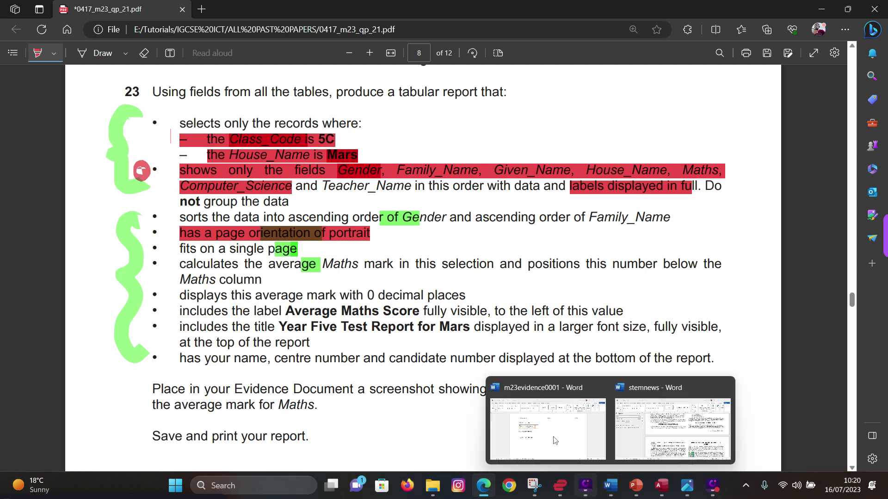
left_click_drag(180, 249, 298, 249)
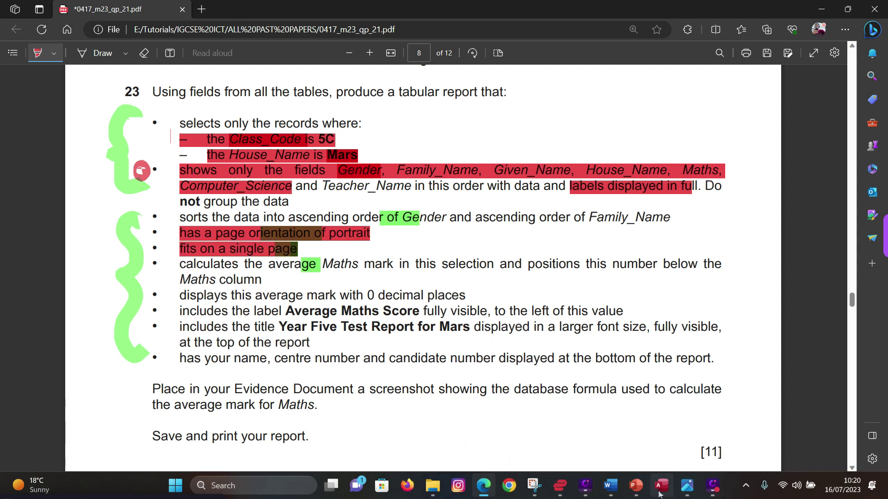
mouse_move(662, 485)
left_click(682, 391)
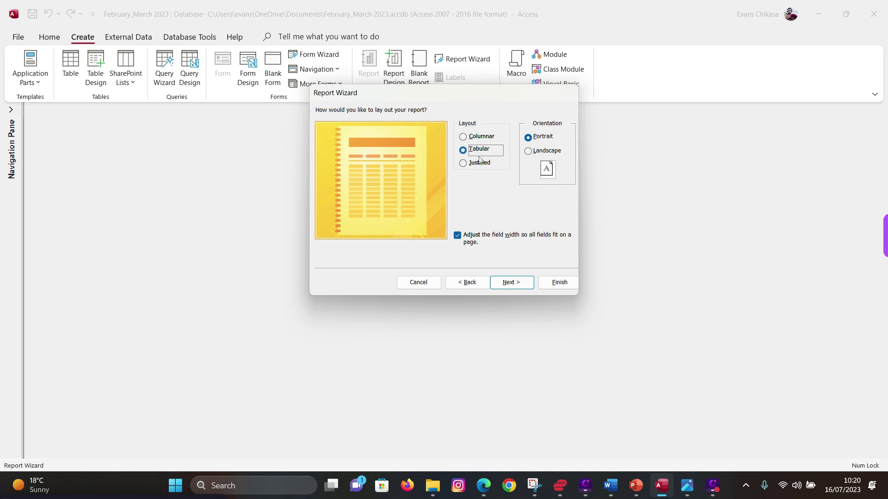
- Reach the title page, select the default M23tests1 title, and highlight the required title on the paper
left_click(505, 284)
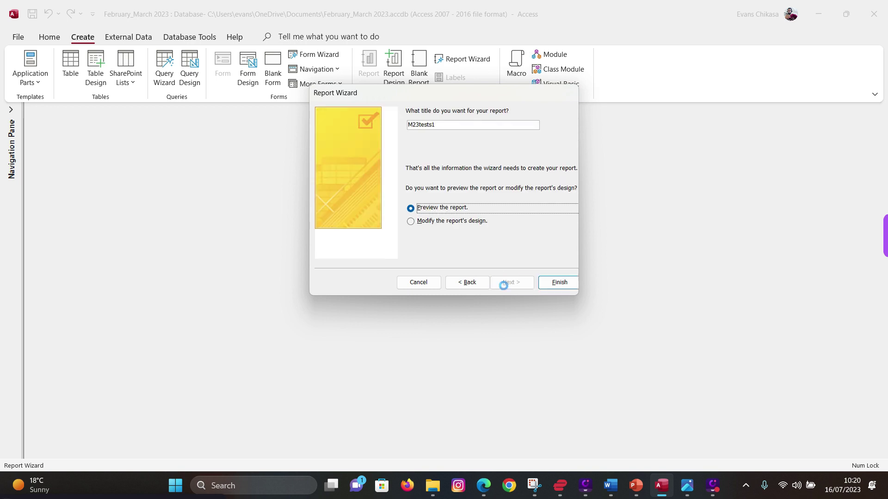
double_click(447, 127)
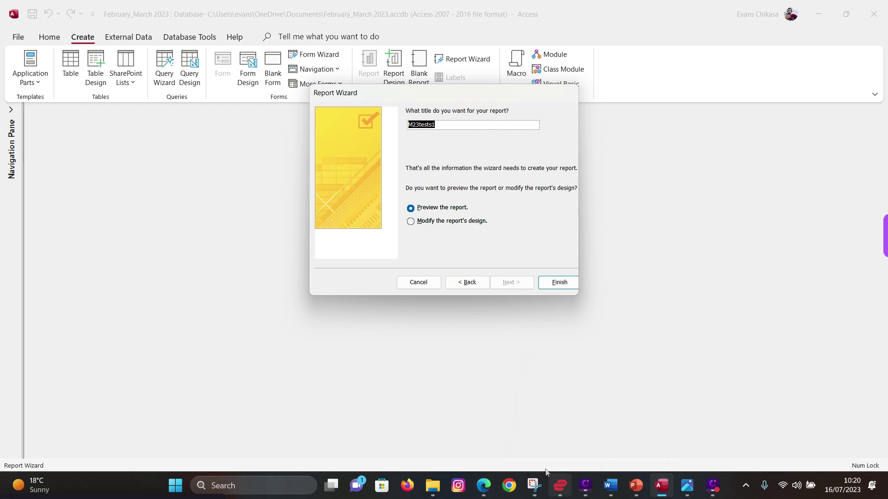
mouse_move(560, 481)
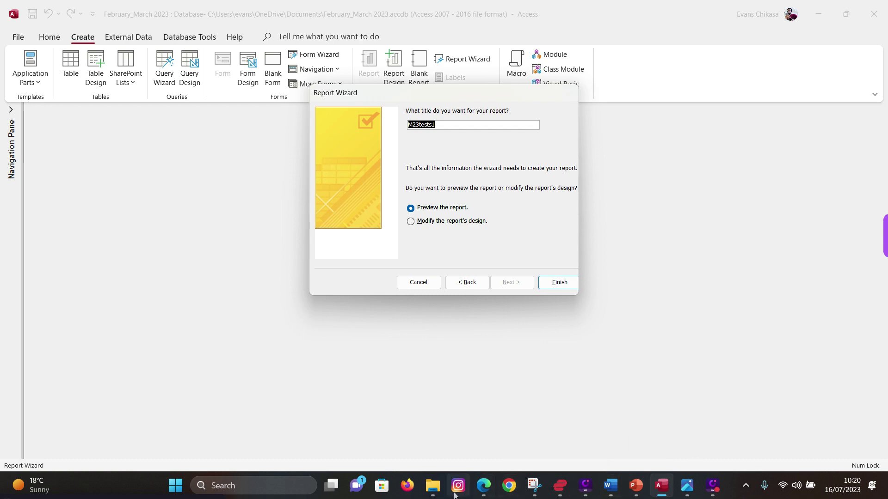
left_click(483, 486)
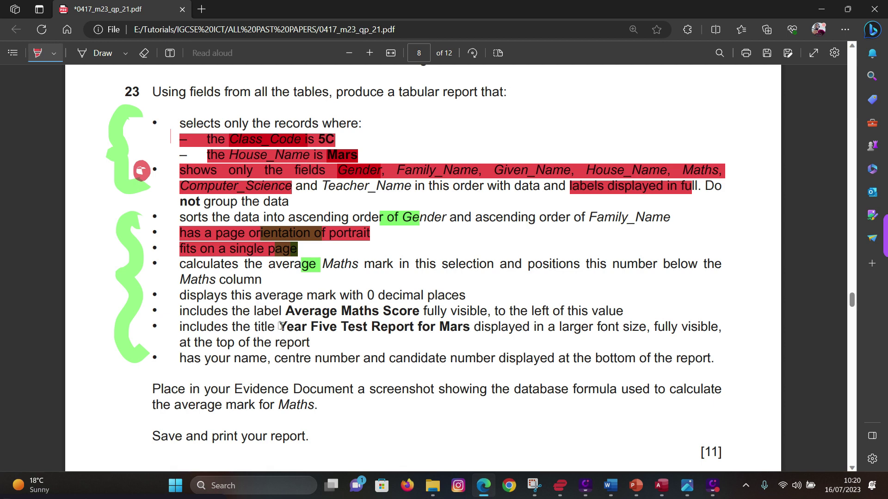
left_click_drag(281, 327, 472, 329)
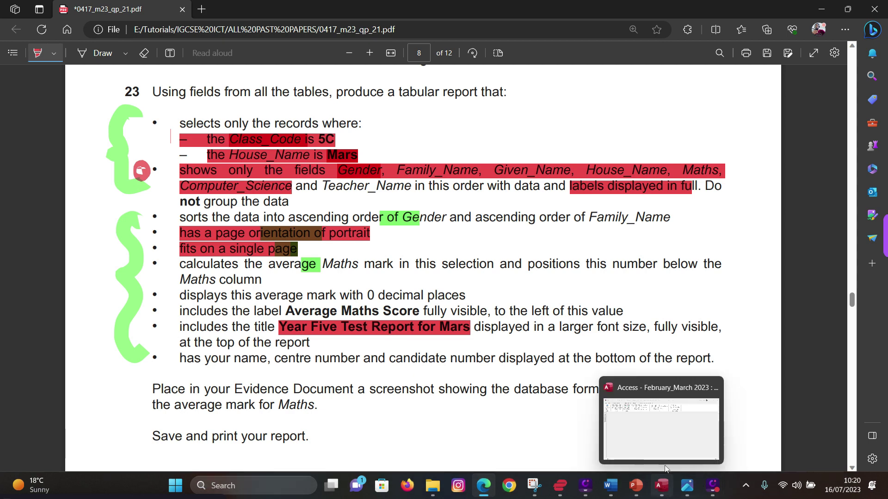
left_click(664, 455)
- Title the report 'Year Five Test Report for Mars' and finish, opening it in design view
type("Ye")
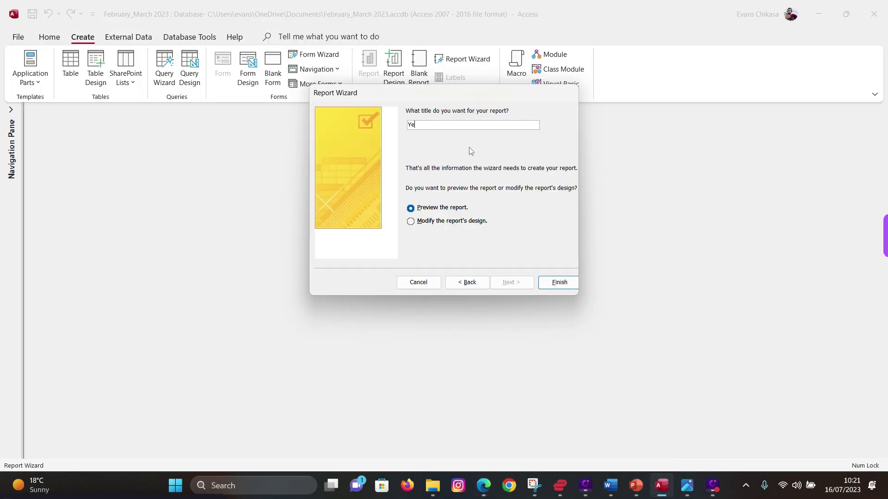
type("ar Five ")
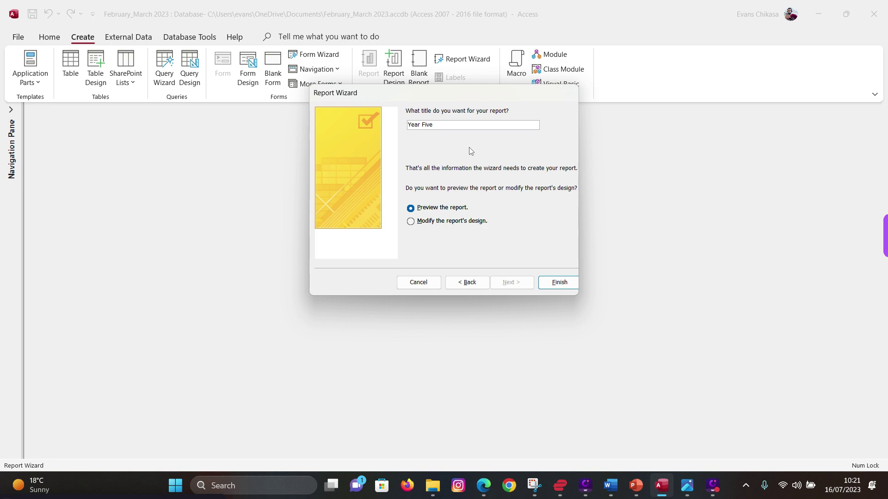
type("Test Report for Mars")
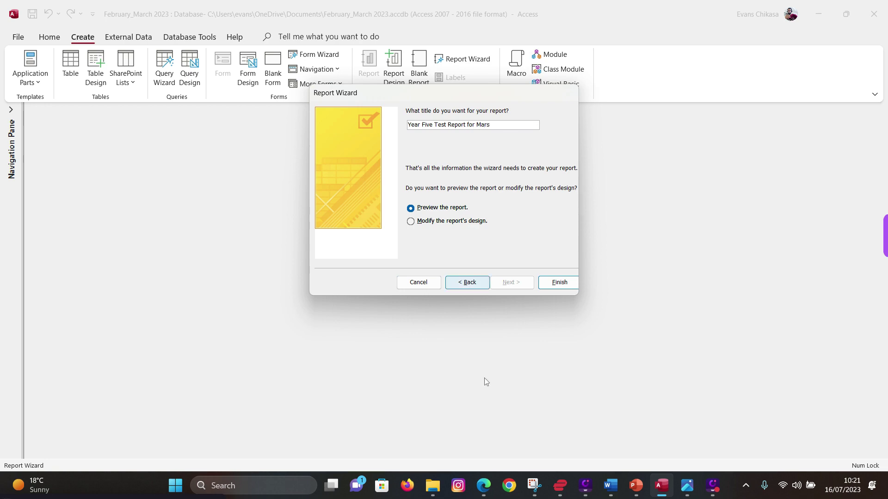
left_click(486, 490)
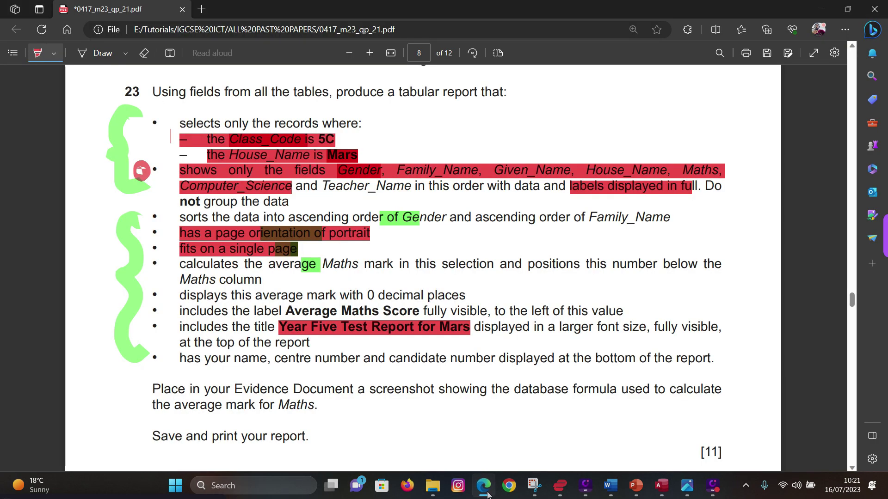
left_click(486, 491)
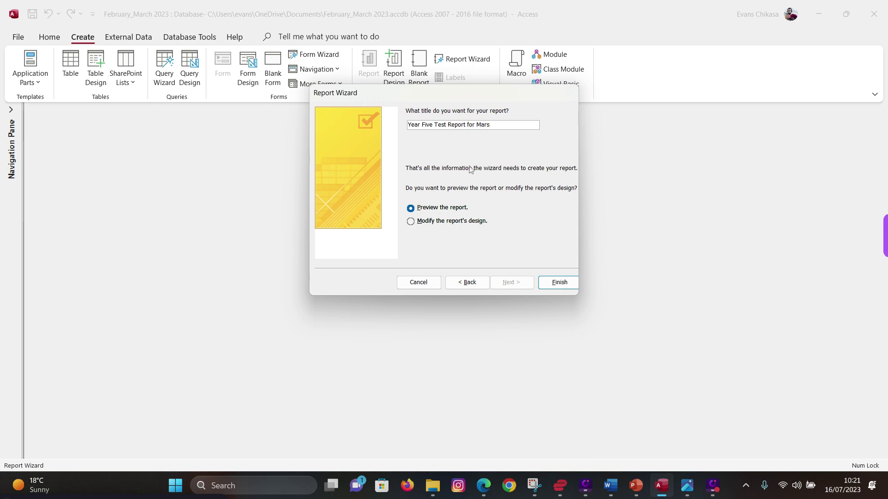
left_click(473, 225)
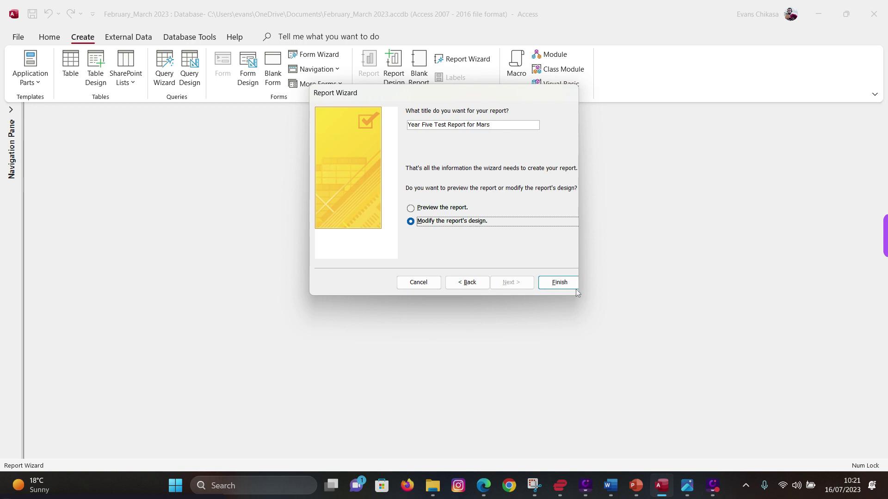
left_click(560, 284)
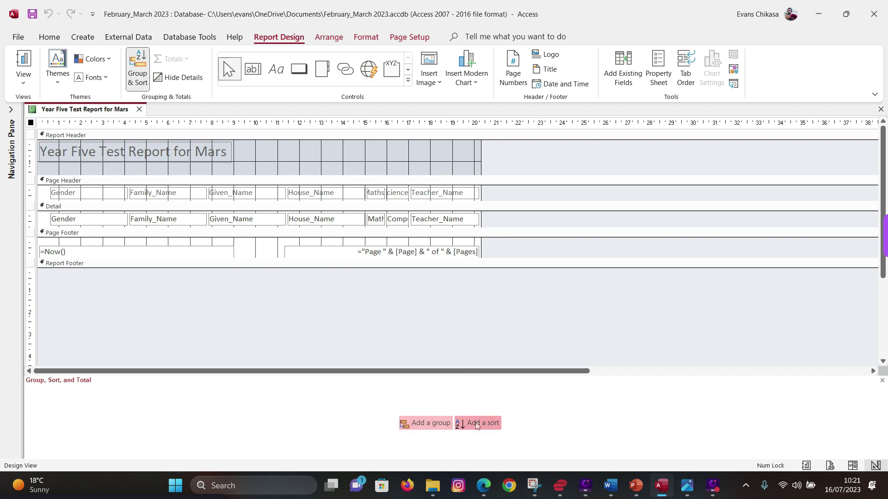
- Highlight the ascending Gender sort requirement on the exam paper, then return to the Access report
left_click(483, 485)
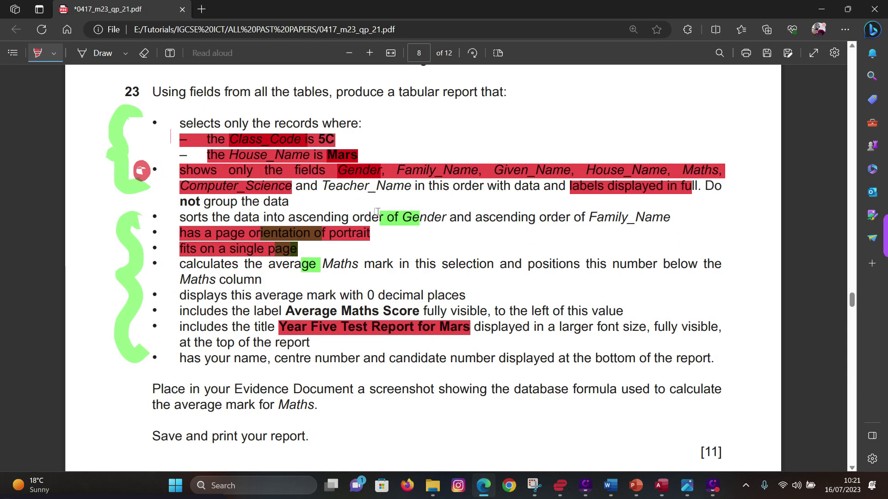
left_click_drag(288, 217, 671, 216)
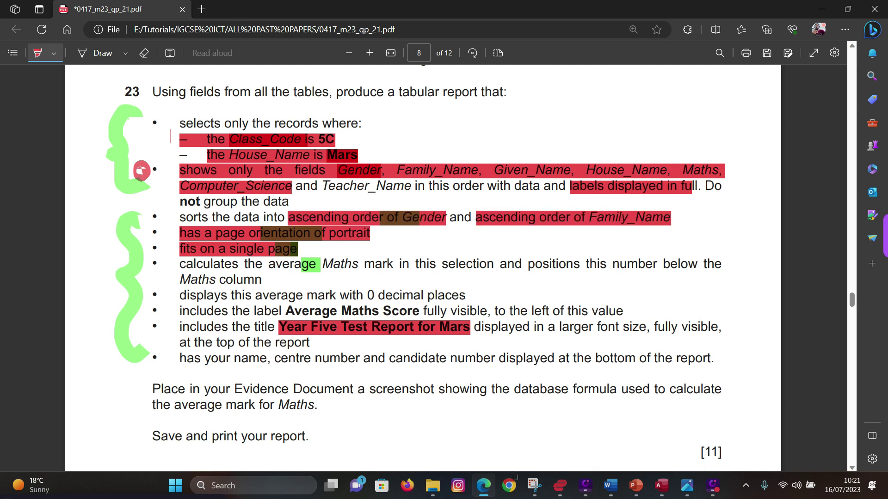
left_click(661, 485)
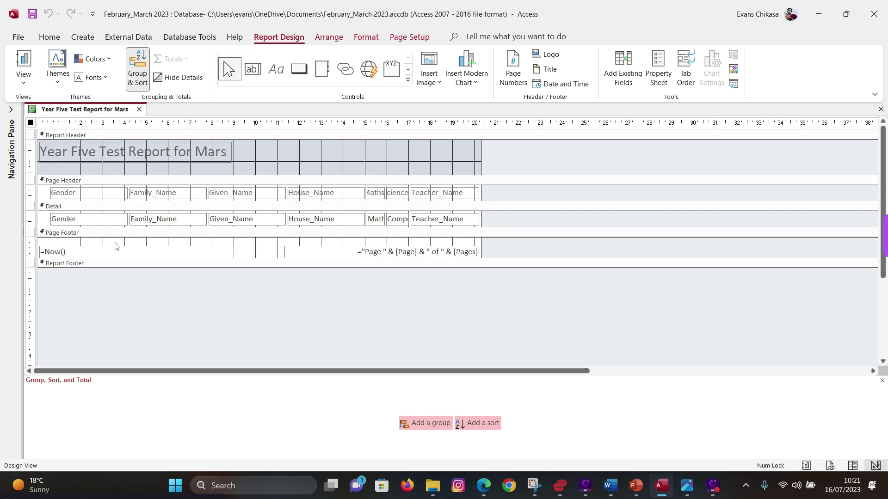
- Sort the report by Gender, then by Family_Name, both ascending with A on top
left_click(483, 423)
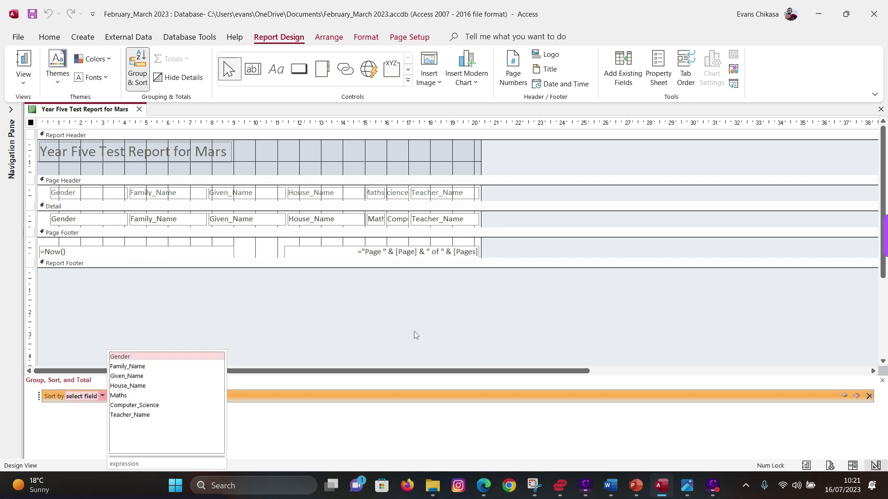
left_click(127, 356)
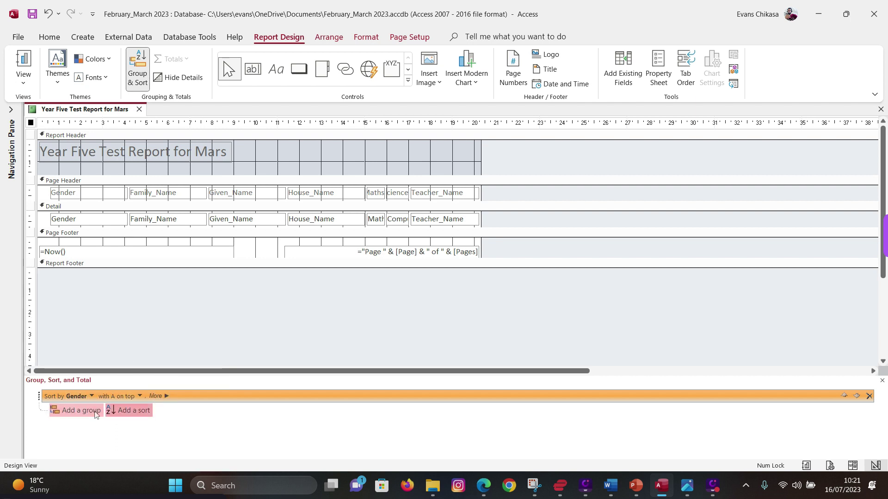
left_click(128, 410)
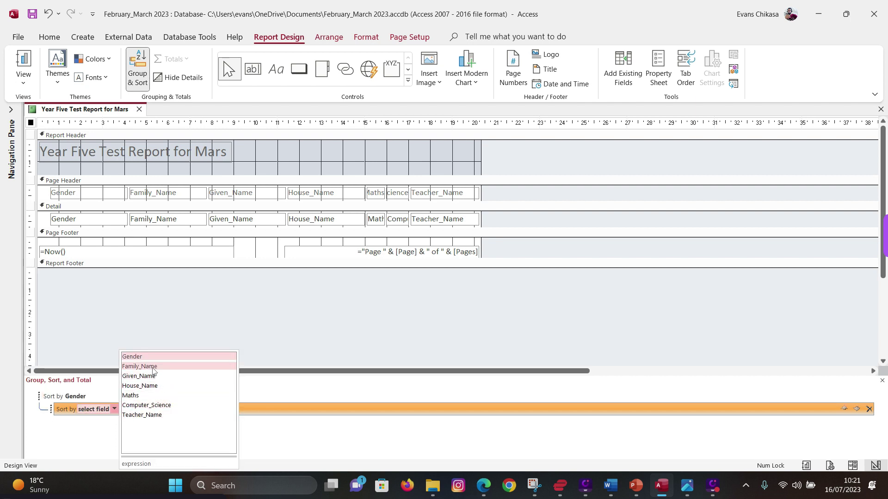
left_click(138, 366)
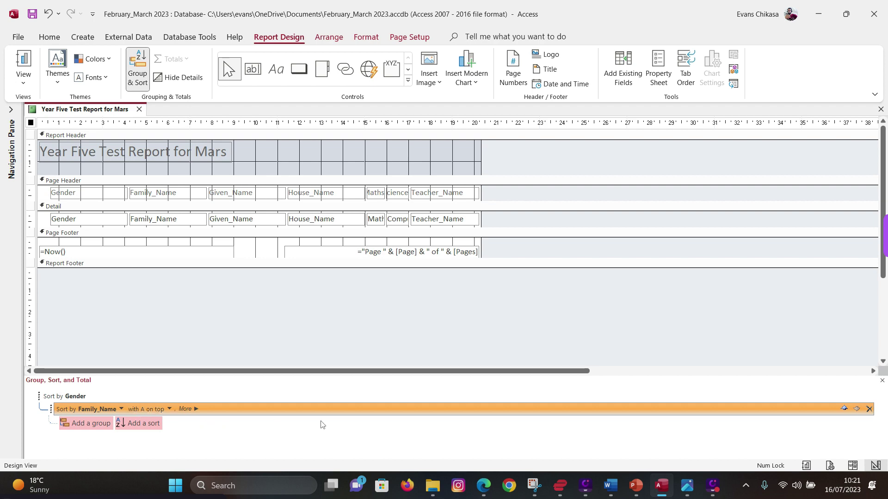
left_click(483, 487)
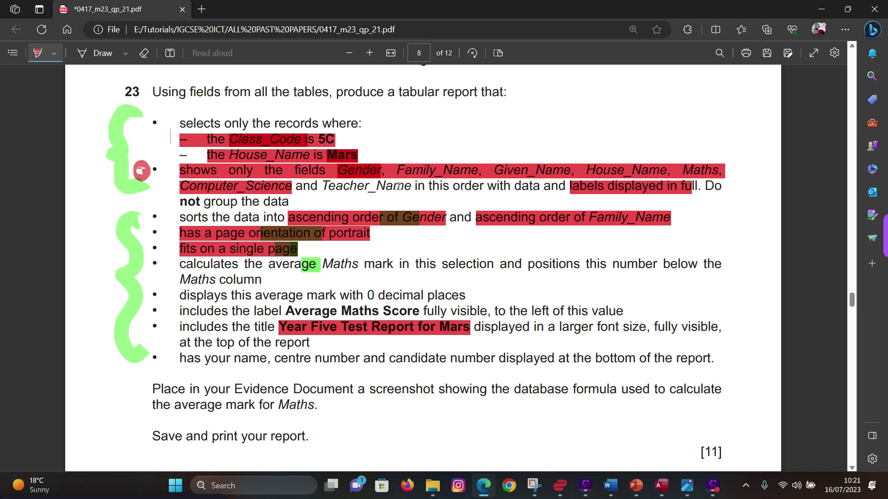
- Highlight the 'labels displayed in full' and 'not group the data' requirements on the exam paper
left_click_drag(558, 186, 688, 185)
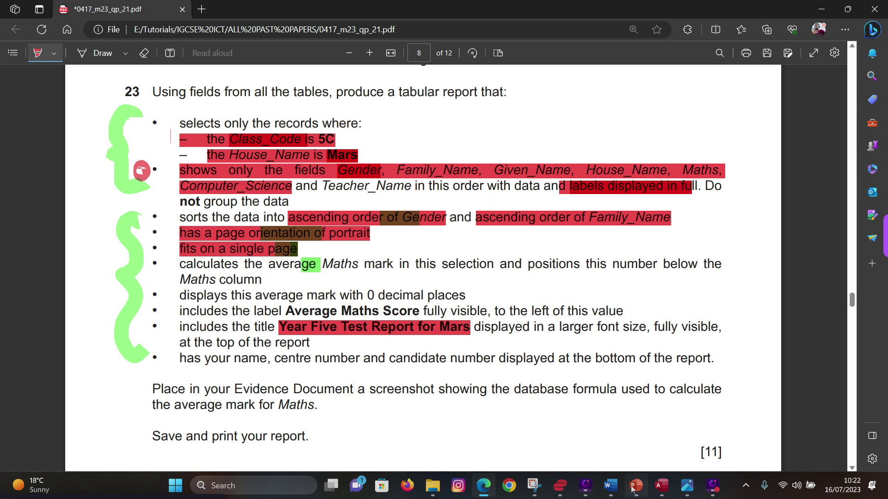
left_click_drag(168, 204, 300, 200)
left_click(661, 486)
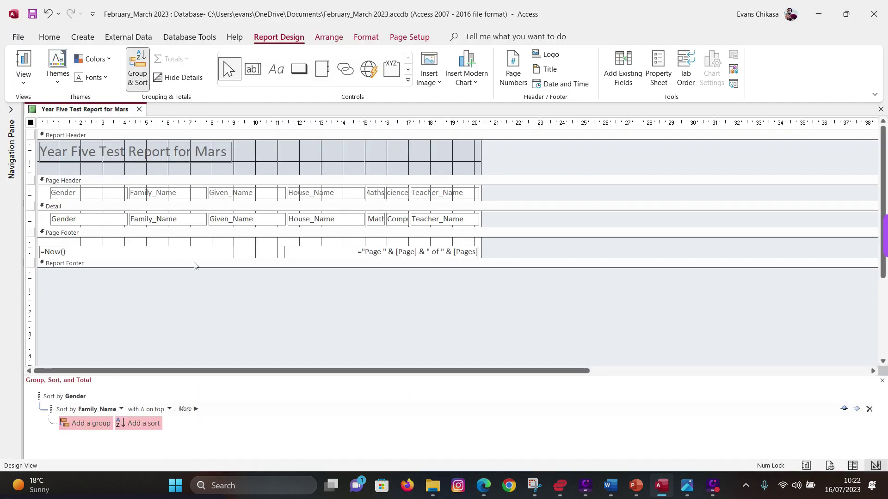
- Switch the Year Five Test Report for Mars to Layout View
right_click(66, 116)
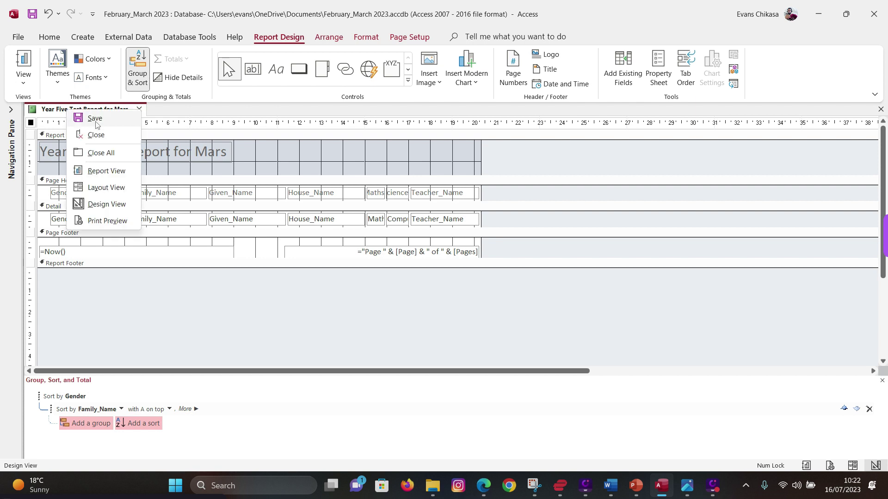
left_click(115, 190)
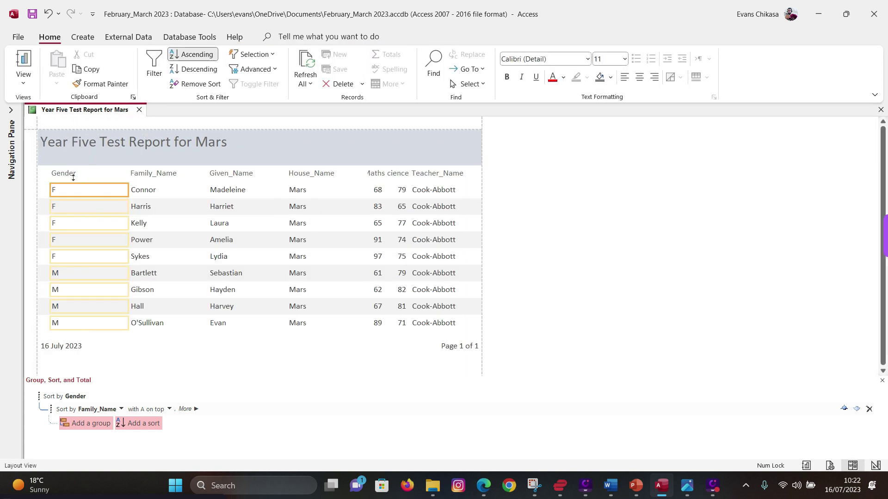
- Narrow the Gender, Family_Name and Given_Name columns and shift them left
left_click(74, 175)
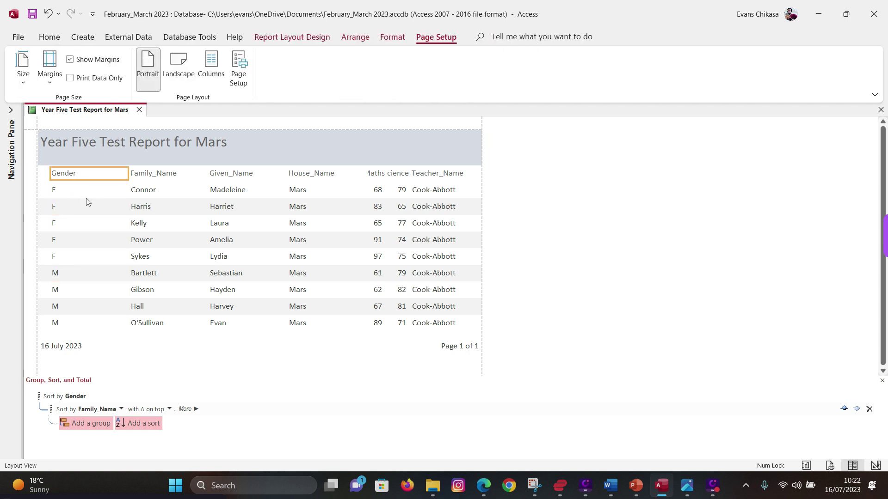
left_click(85, 192)
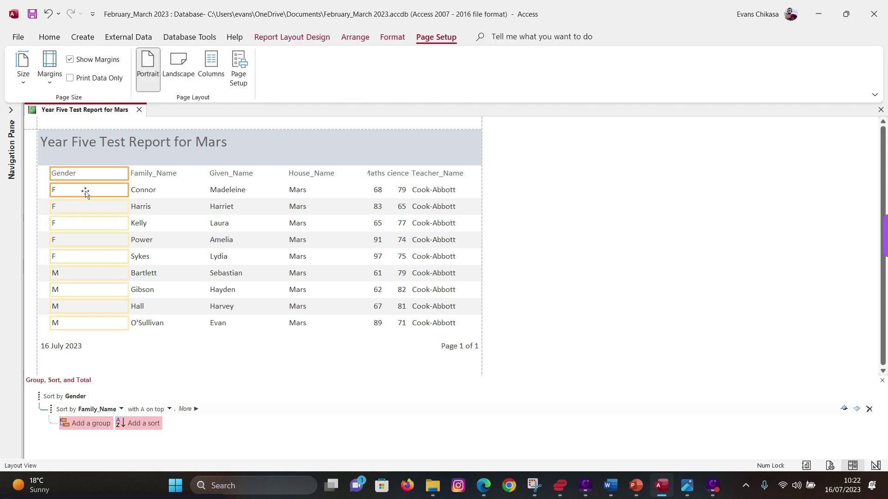
key("ctrl+z")
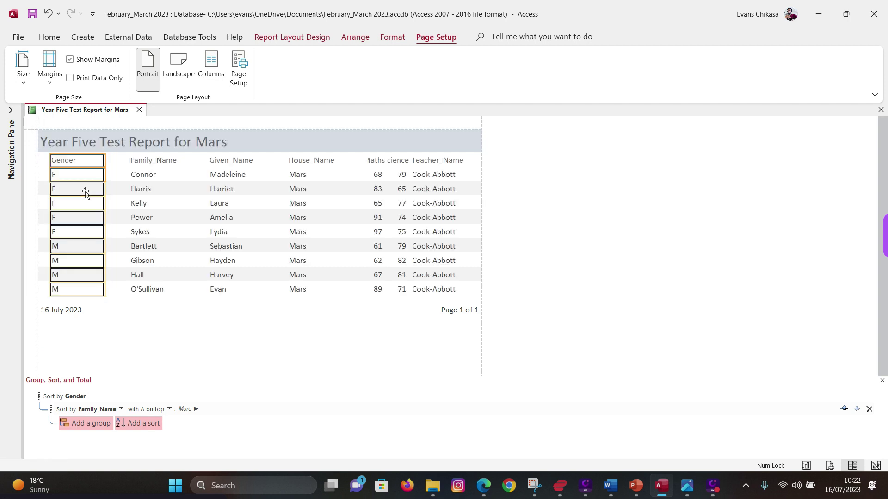
key("ctrl+z")
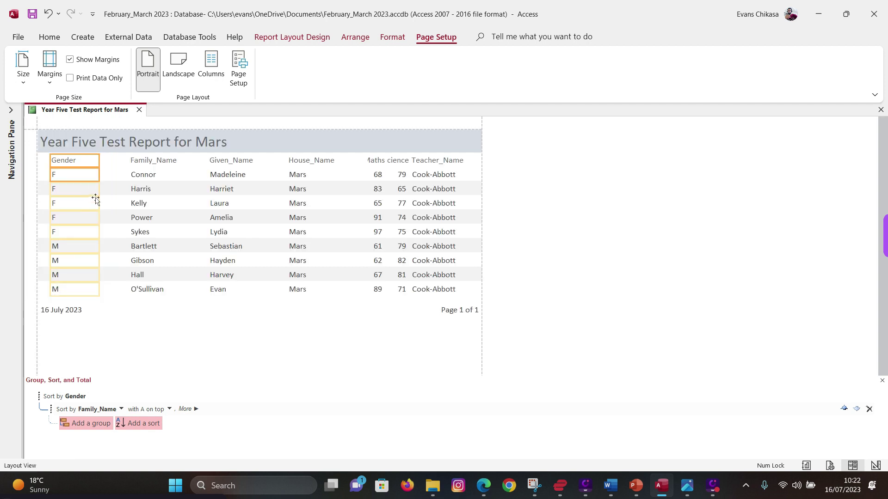
left_click(153, 163)
left_click(149, 175)
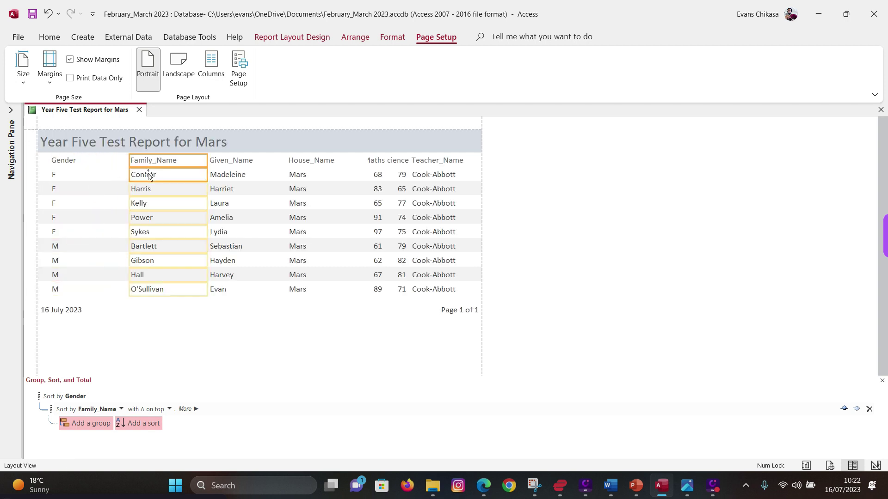
key("ctrl+z")
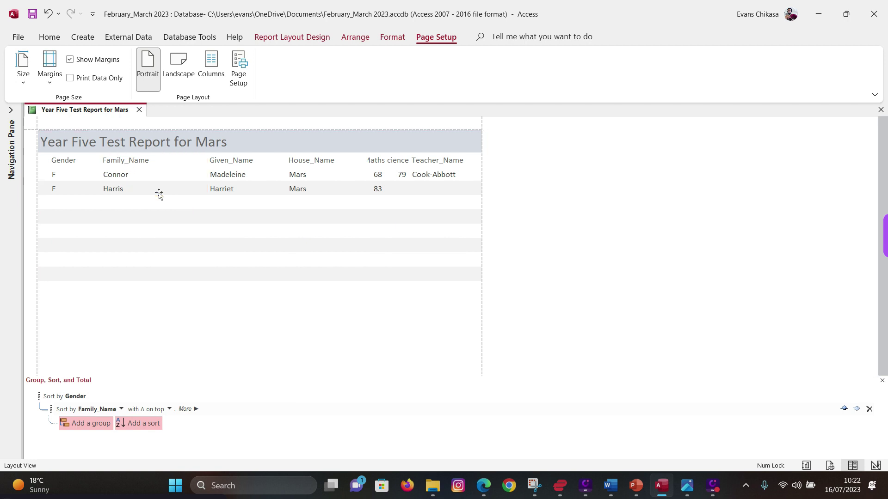
key("ctrl+z")
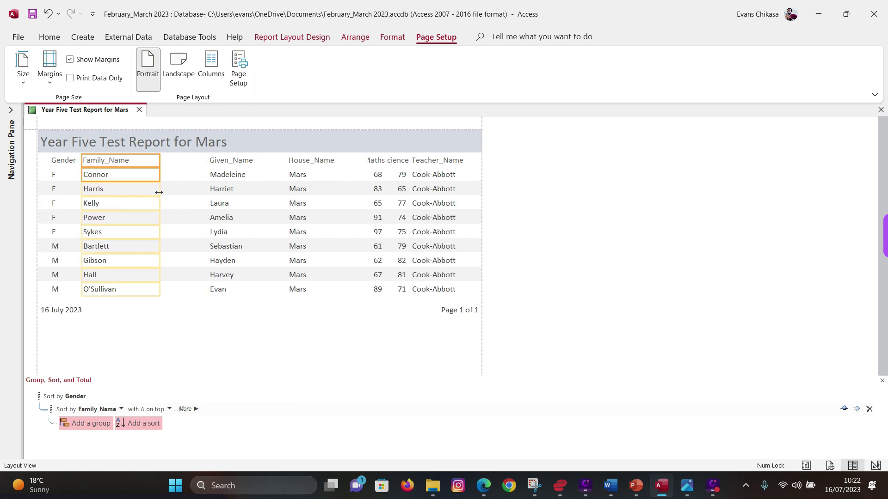
key("shift+Left")
key("shift+Left")
key("shift+Left")
key("shift+Left")
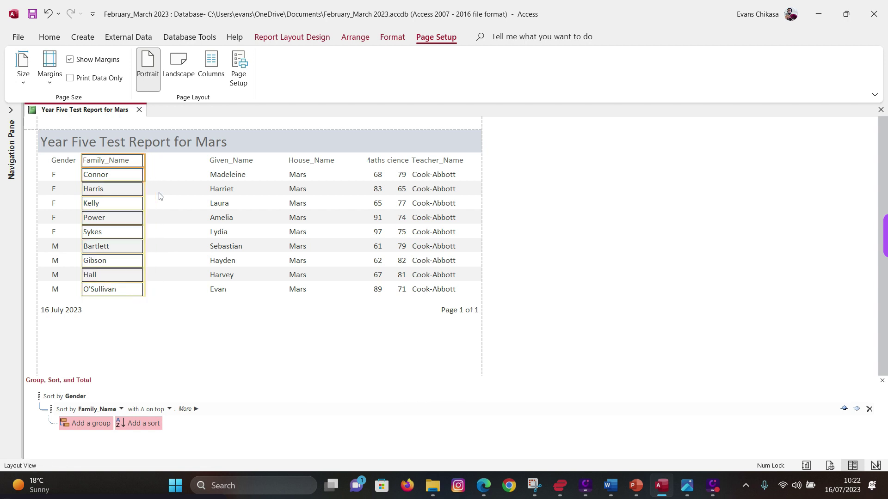
left_click(215, 165)
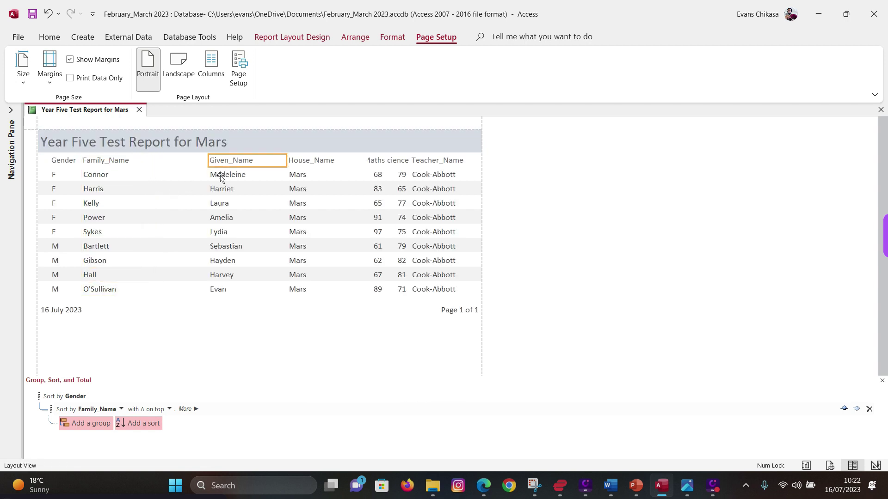
left_click(220, 178, "ctrl")
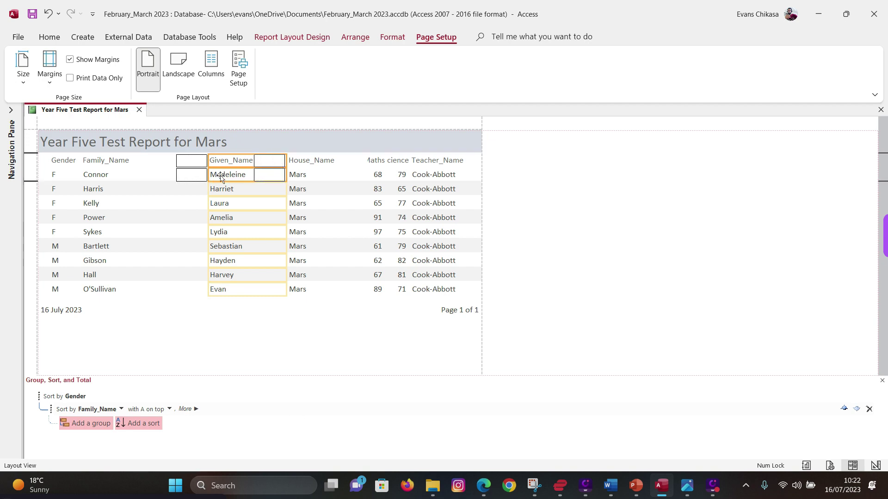
key("Left")
key("Left")
key("Left")
key("Left")
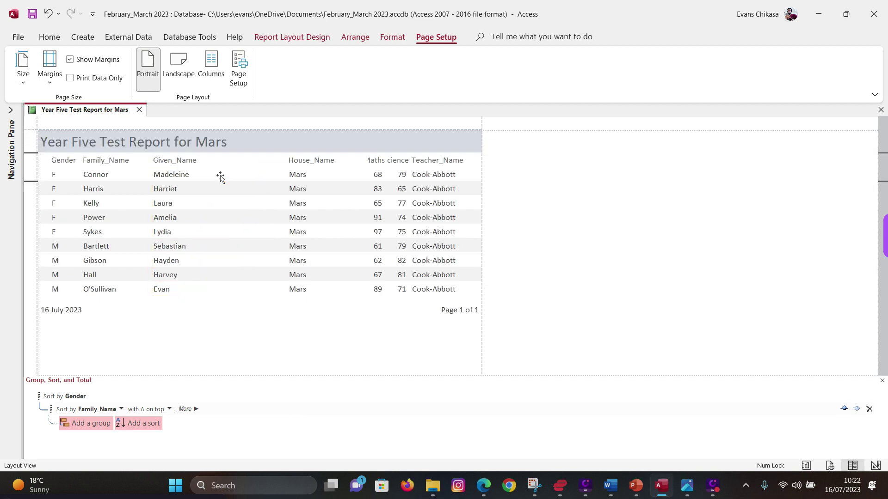
key("shift+Left")
key("shift+Left")
key("shift+Left")
key("shift+Left")
key("shift+Left")
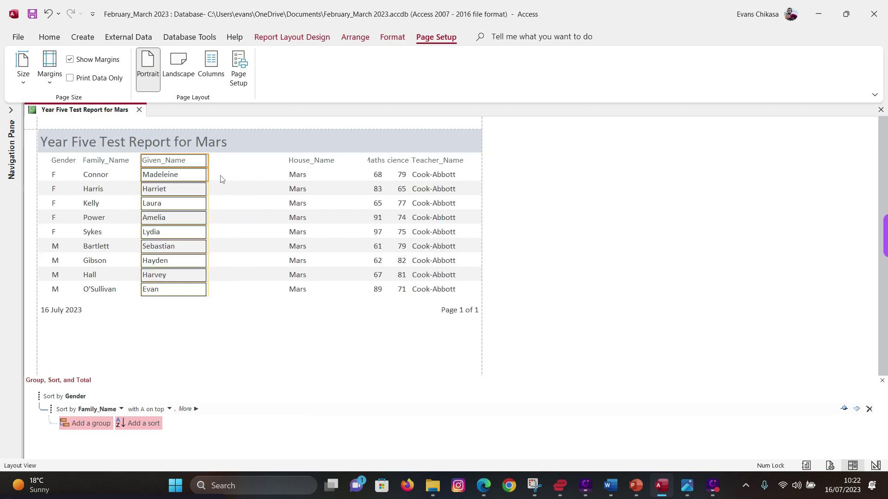
- Move House_Name and Maths left, widening Maths so its heading shows fully
left_click(311, 161)
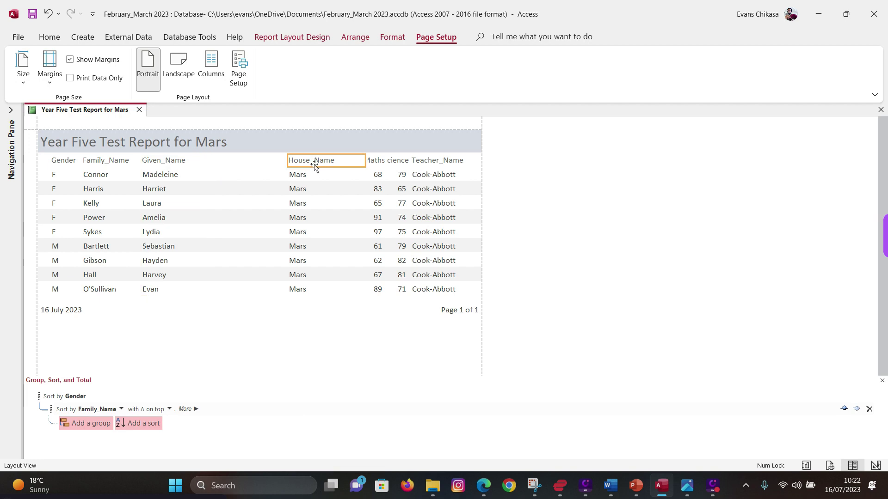
left_click(311, 175, "shift")
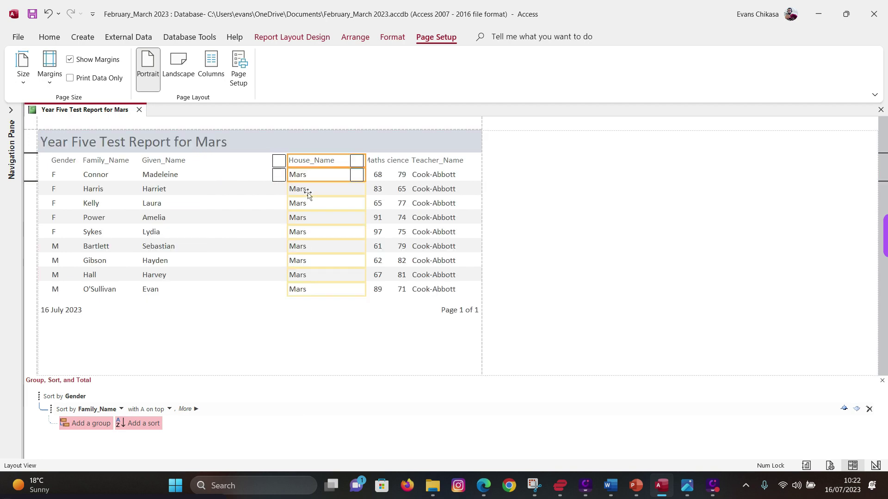
key("Left")
key("Left")
key("Left")
key("Left")
key("Left")
key("Left")
key("Left")
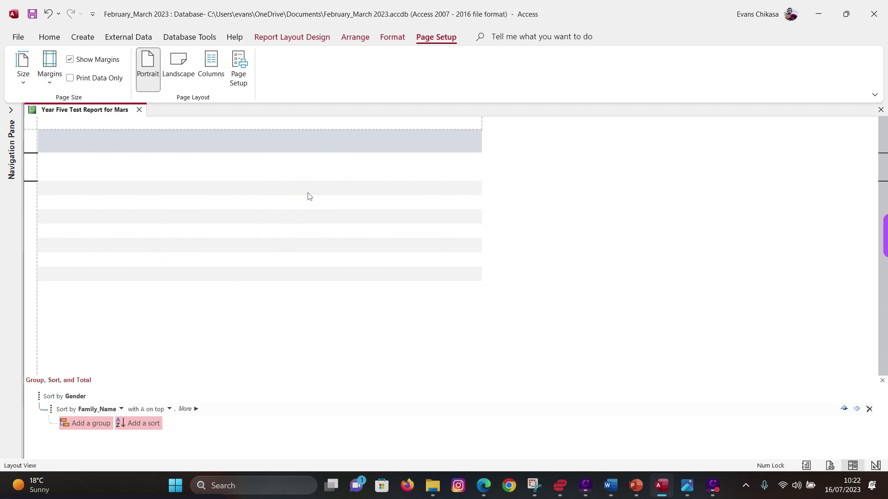
key("Left")
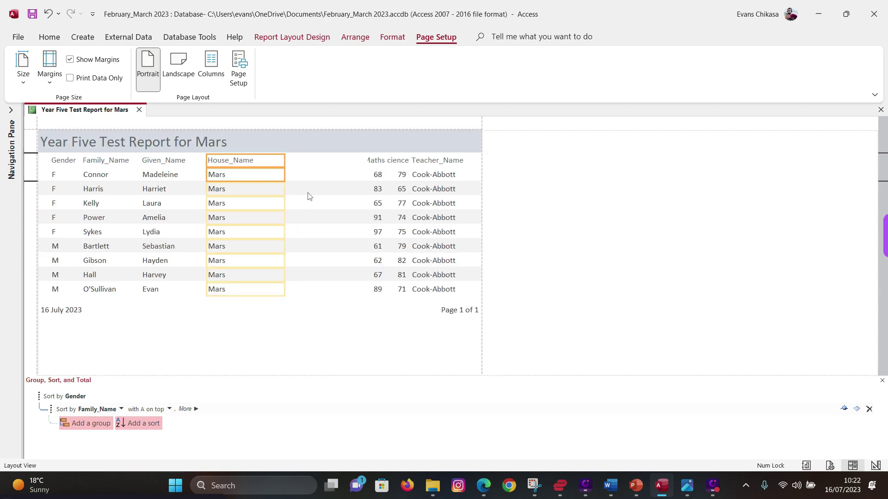
key("Left")
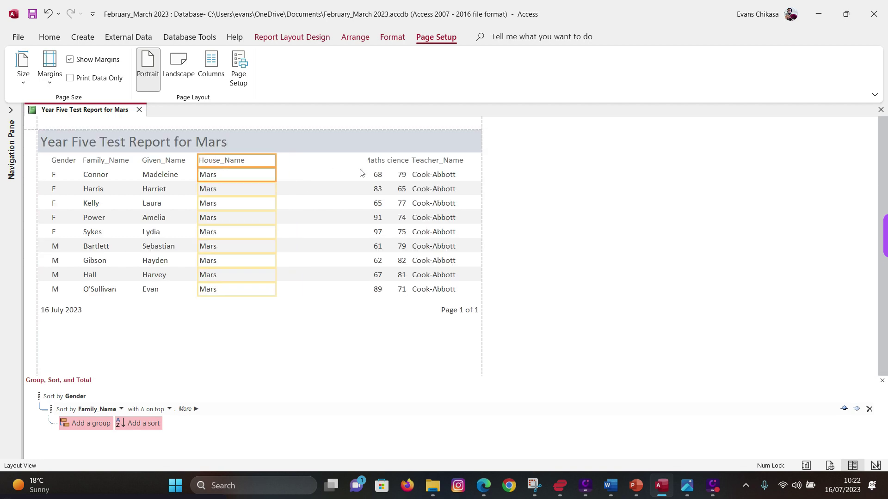
left_click(375, 161)
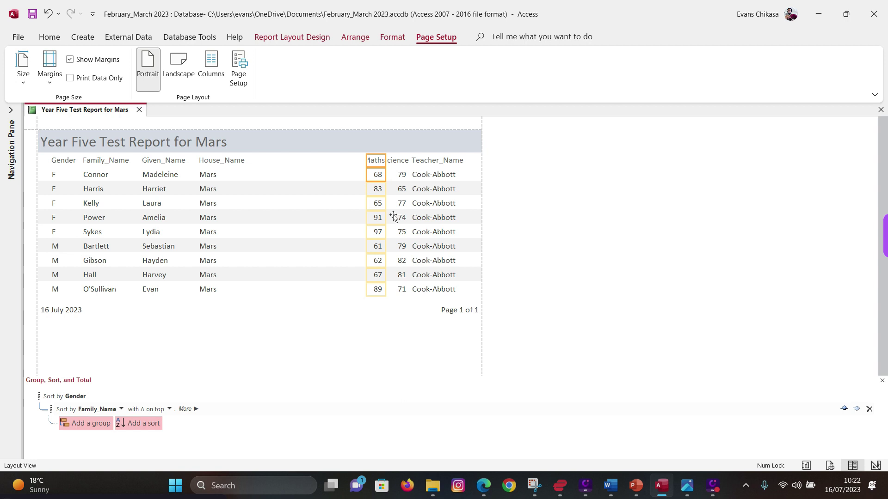
key("Left")
key("Left")
key("Left")
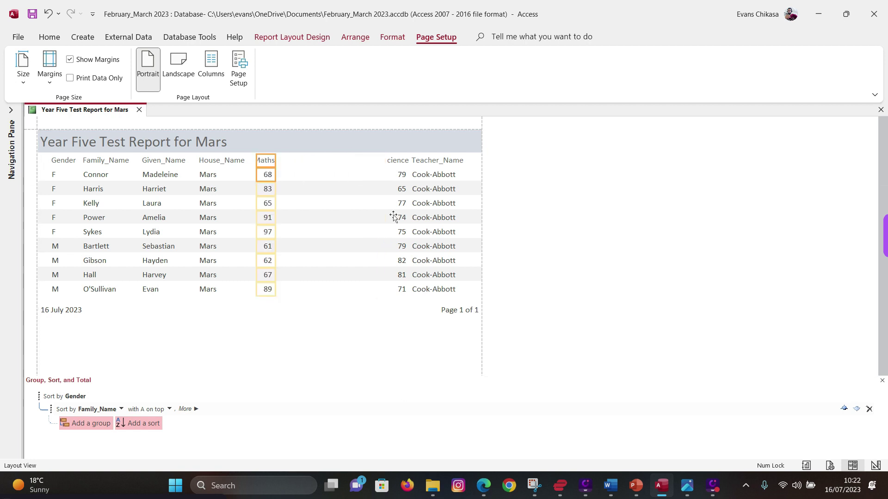
key("Left")
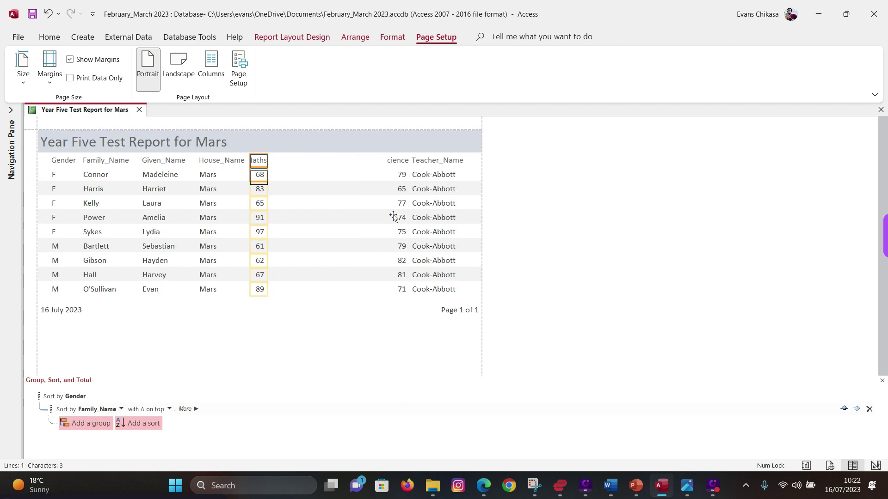
key("shift+Down")
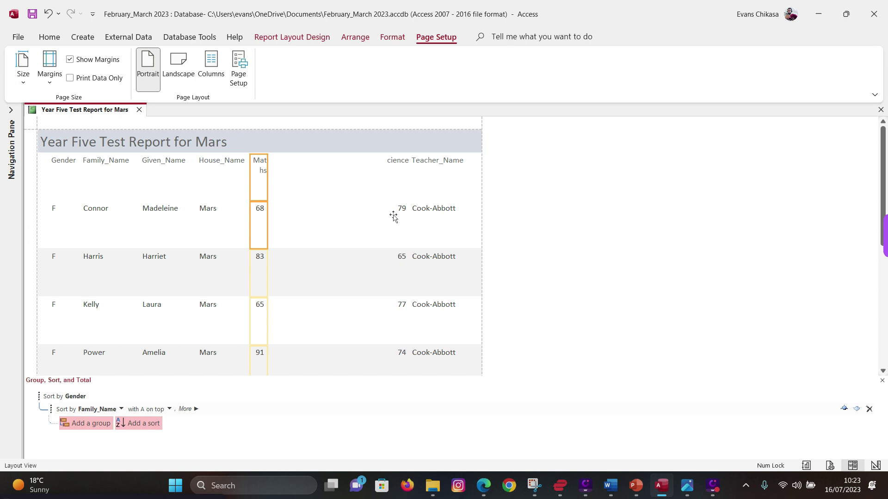
key("ctrl+z")
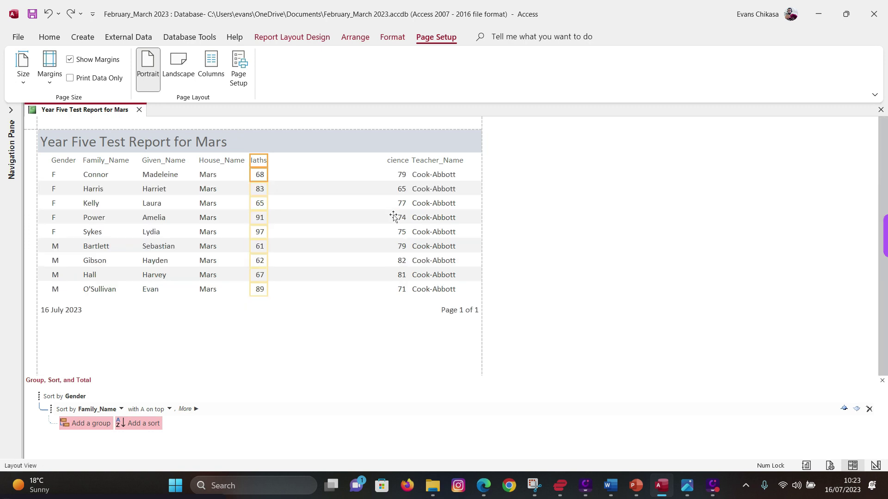
key("shift+Right")
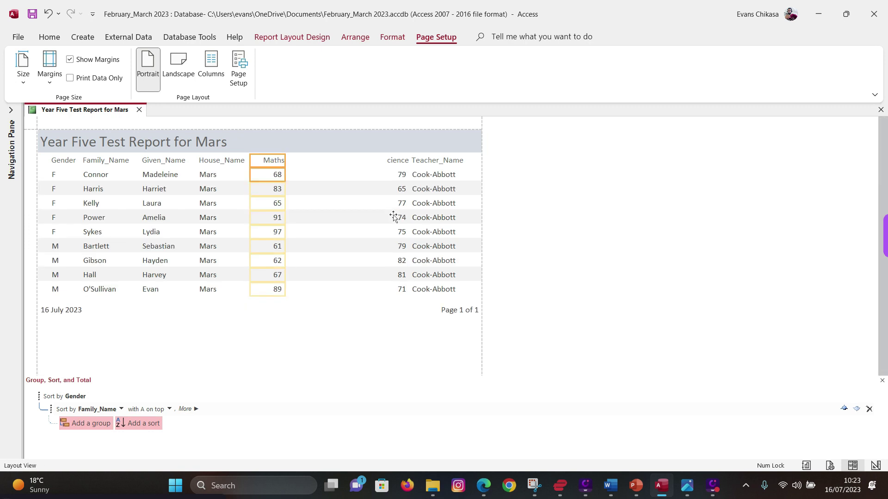
- Place Computer_Science beside Maths, widen it to show its label, and shift Teacher_Name left
left_click(387, 162)
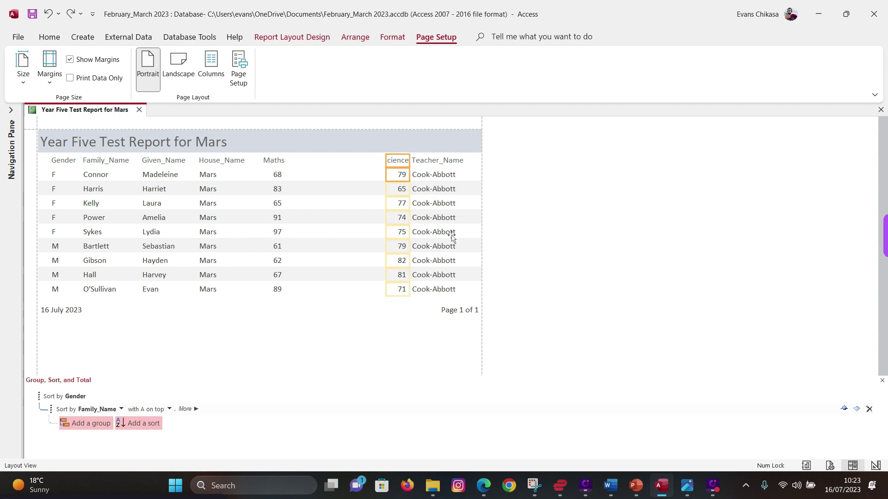
key("Left")
key("Left")
key("Left")
key("Left")
key("Left")
key("Left")
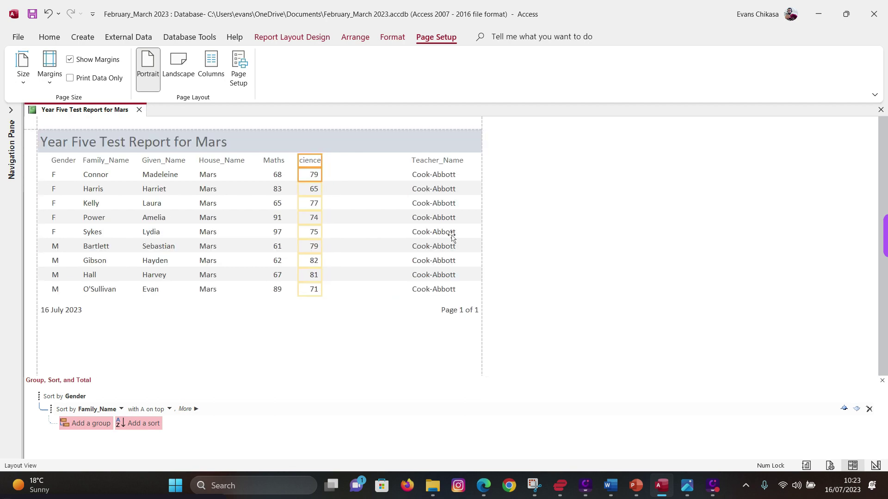
key("shift+Right")
key("shift+Right")
key("shift+Right")
key("shift+Right")
key("shift+Right")
key("shift+Right")
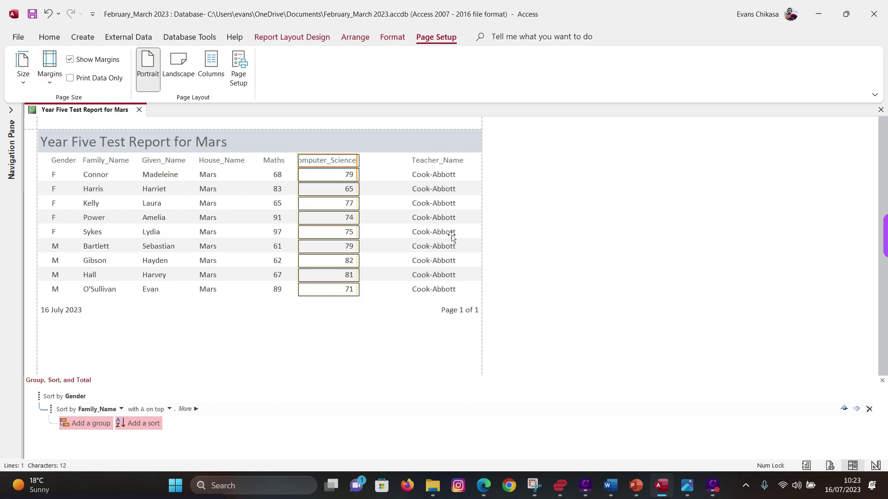
key("shift+Right")
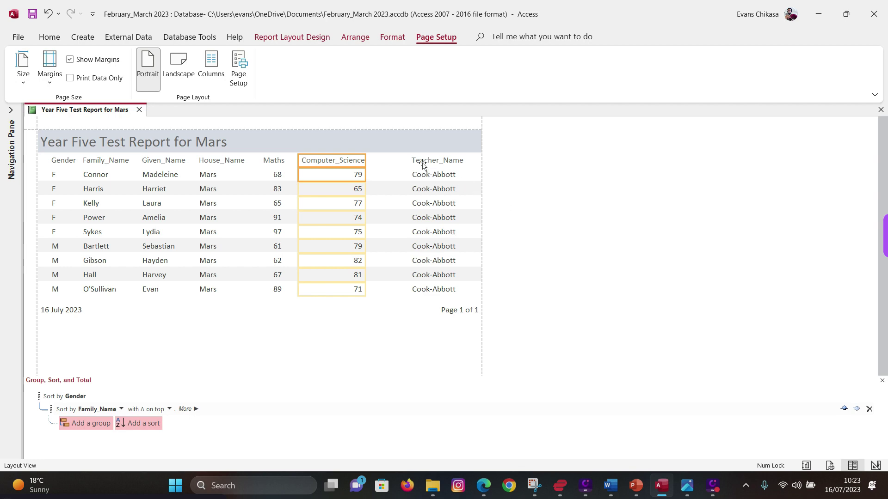
left_click(422, 163)
left_click(432, 178, "shift")
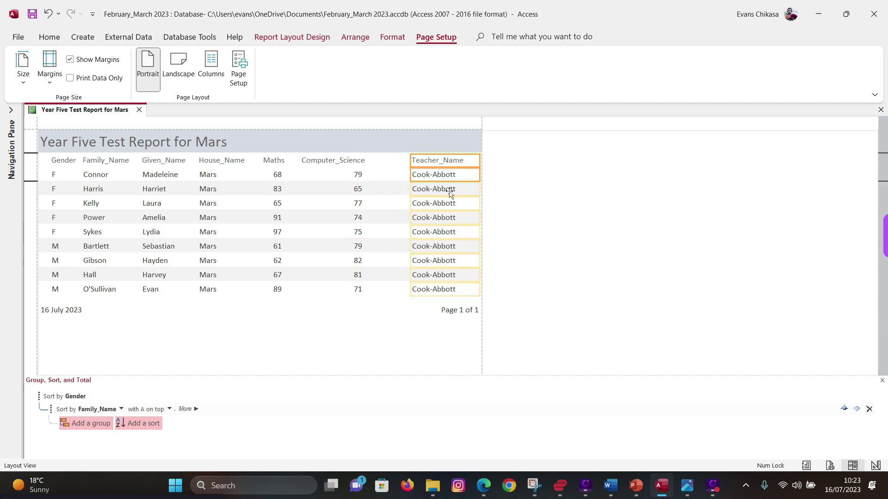
key("shift+Left")
key("shift+Left")
key("shift+Left")
key("shift+Left")
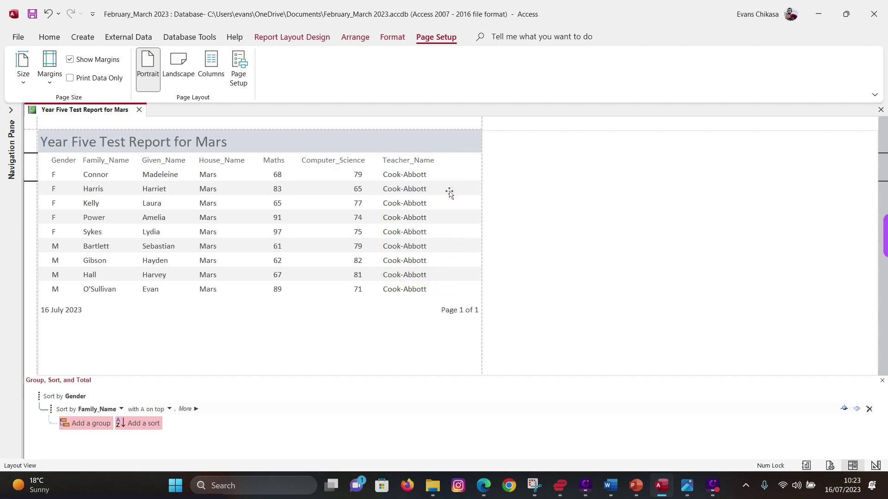
key("shift+Left")
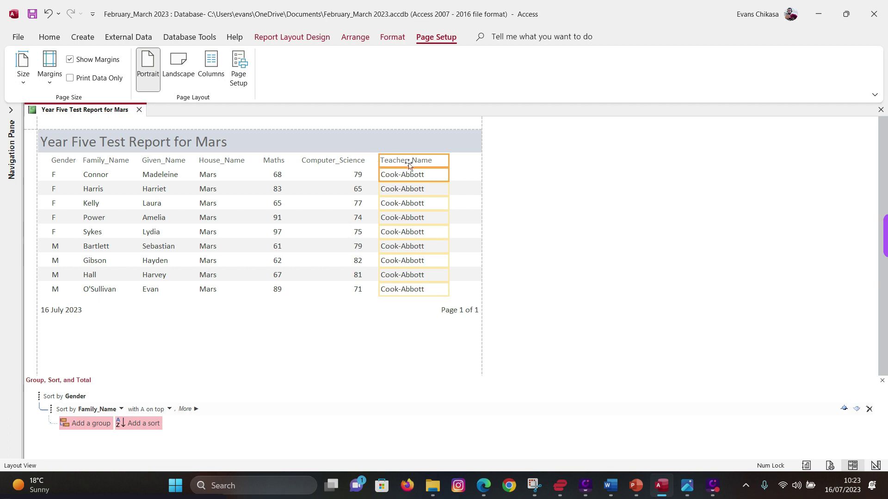
left_click(484, 486)
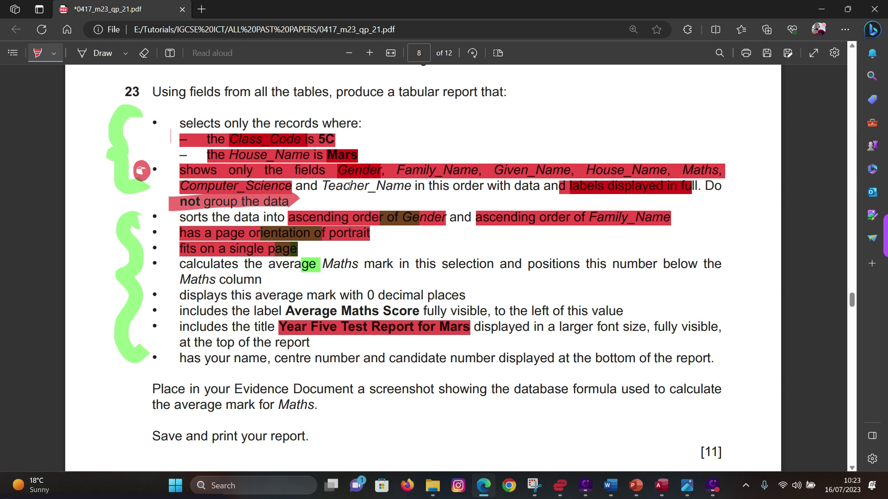
- Highlight Teacher_Name on the exam paper and switch the Mars report to Design View
left_click_drag(322, 186, 411, 186)
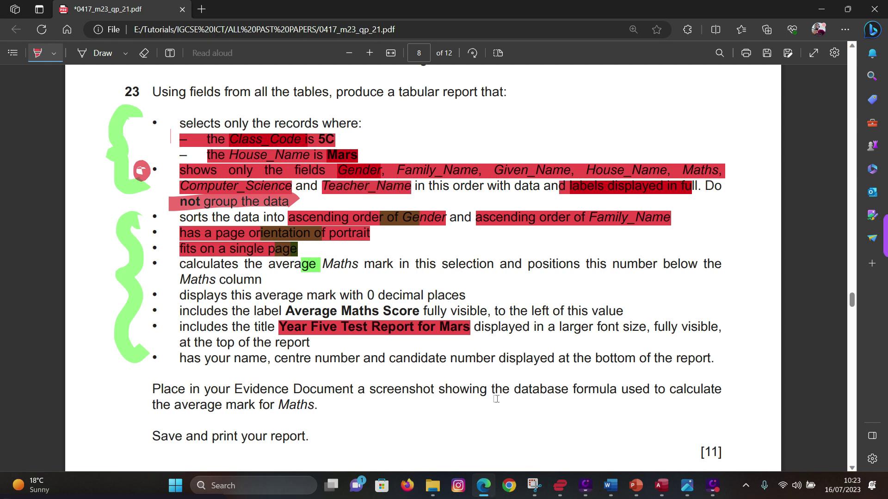
left_click(661, 485)
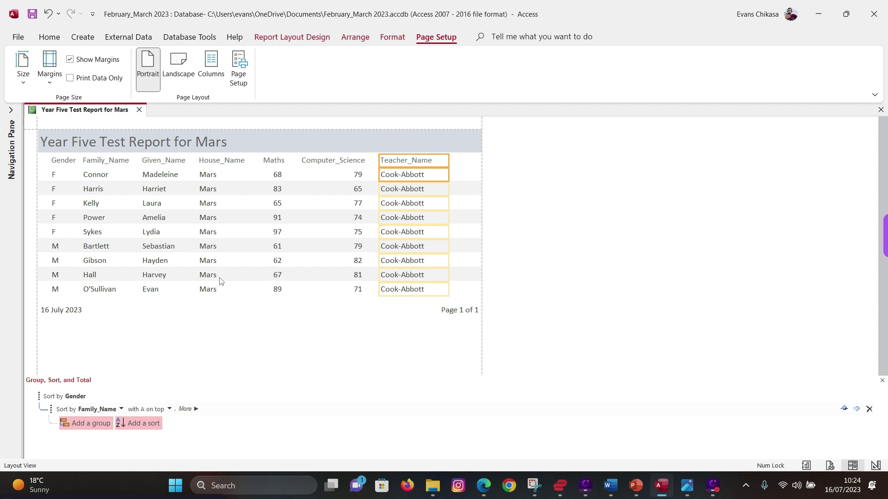
right_click(96, 113)
left_click(141, 203)
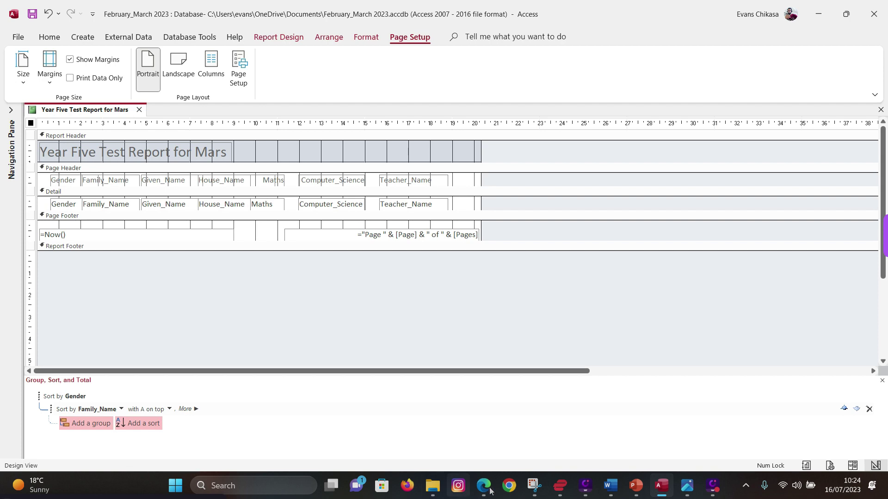
- Highlight the ascending sort, field order and Maths average requirements on the exam paper
mouse_move(489, 491)
left_click(478, 447)
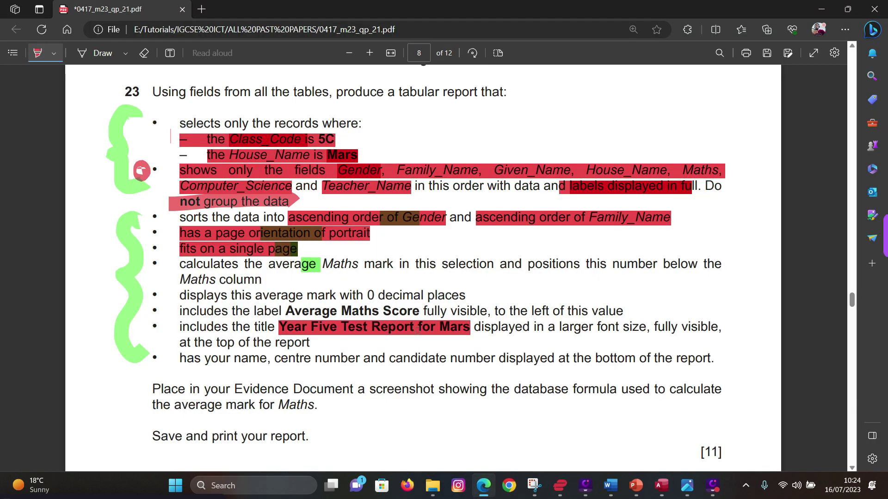
left_click_drag(182, 218, 547, 217)
left_click_drag(405, 187, 582, 188)
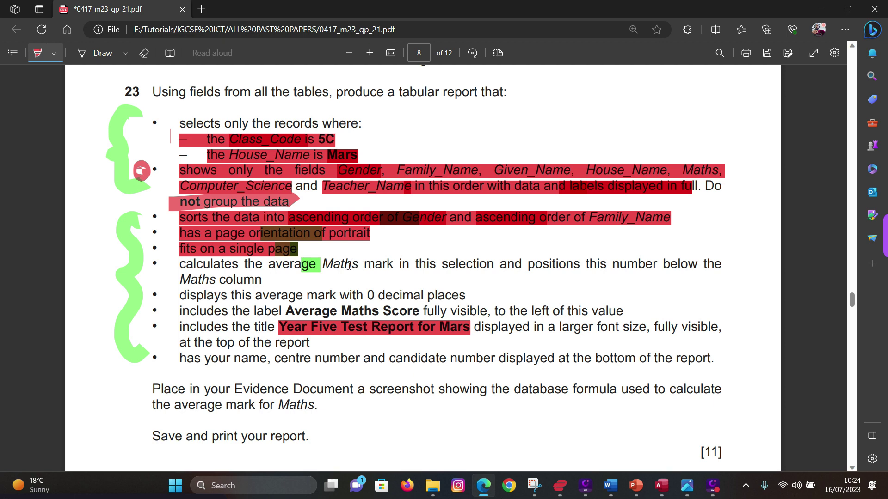
left_click_drag(321, 265, 365, 266)
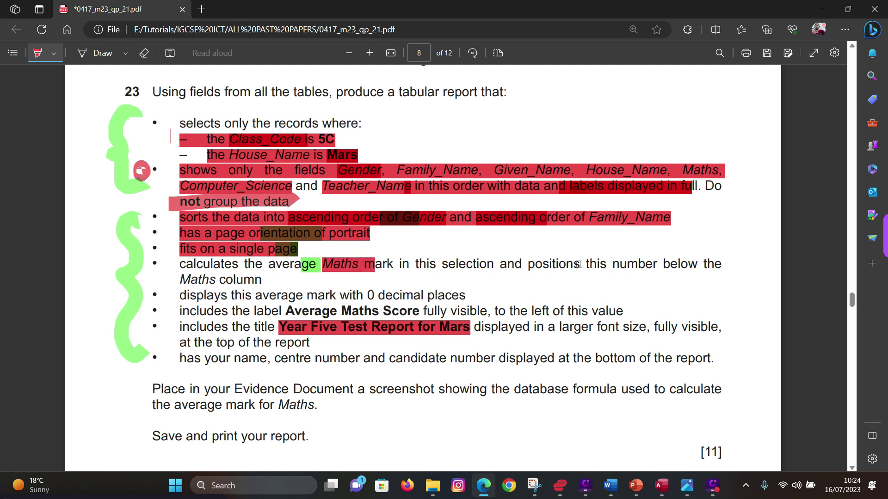
left_click_drag(181, 281, 261, 281)
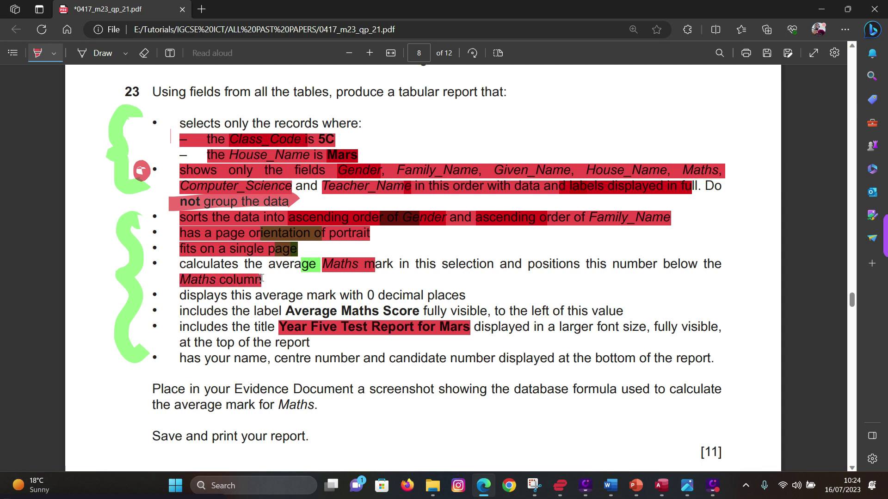
left_click(657, 487)
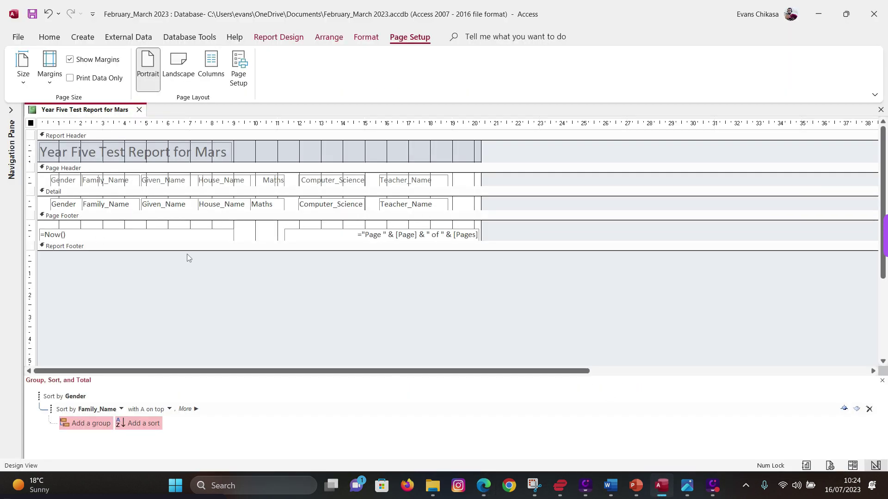
- Enlarge the Report Footer, delete the =Now() and page-number boxes, and collapse the Page Footer
left_click_drag(185, 250, 183, 280)
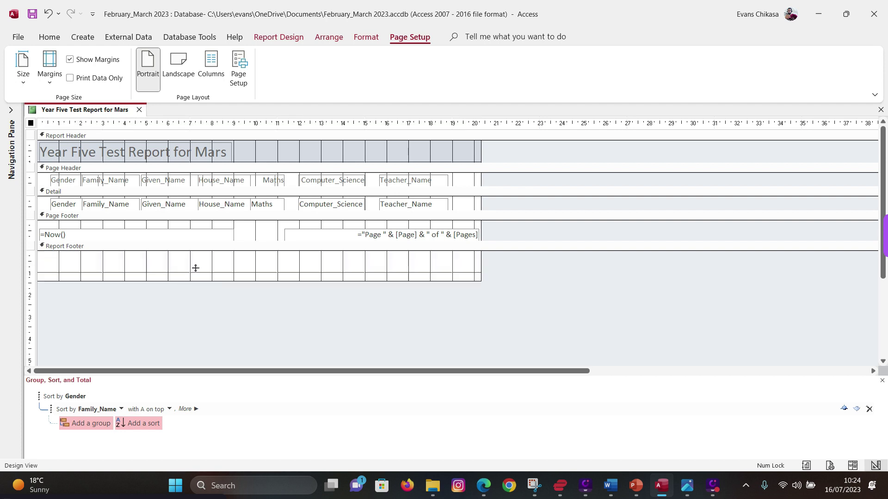
left_click(138, 231)
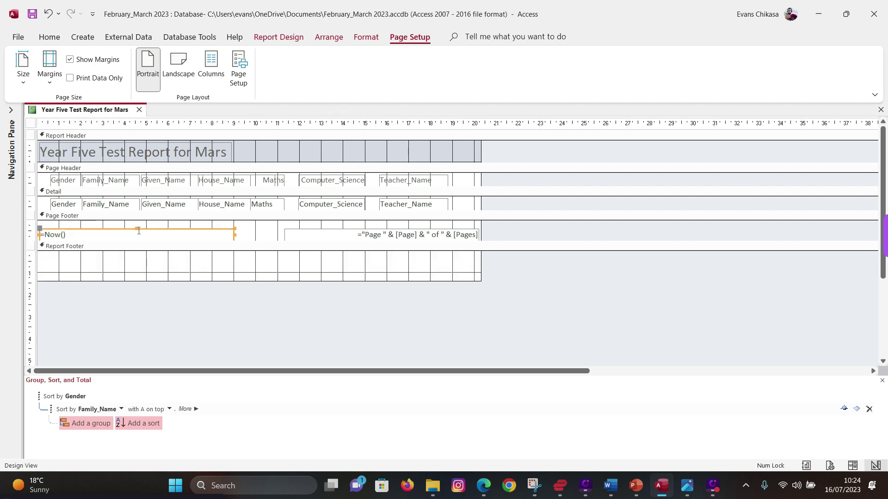
key("Delete")
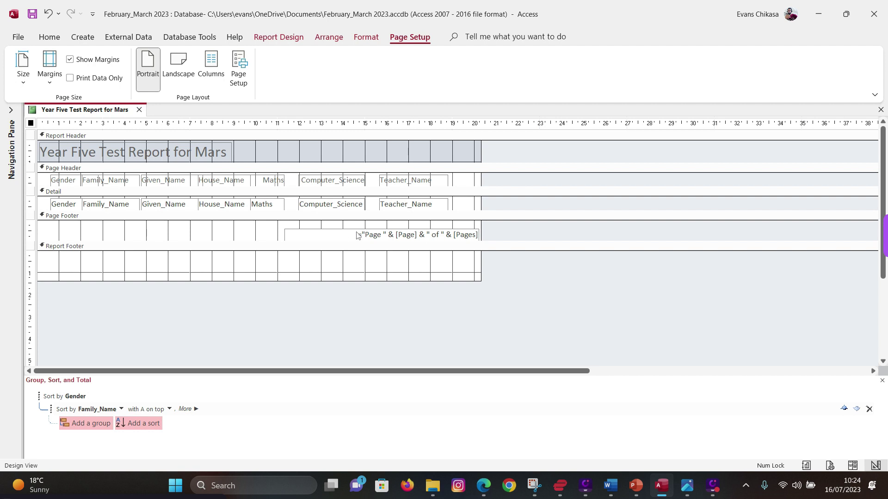
left_click(358, 235)
key("Delete")
left_click_drag(332, 239, 326, 219)
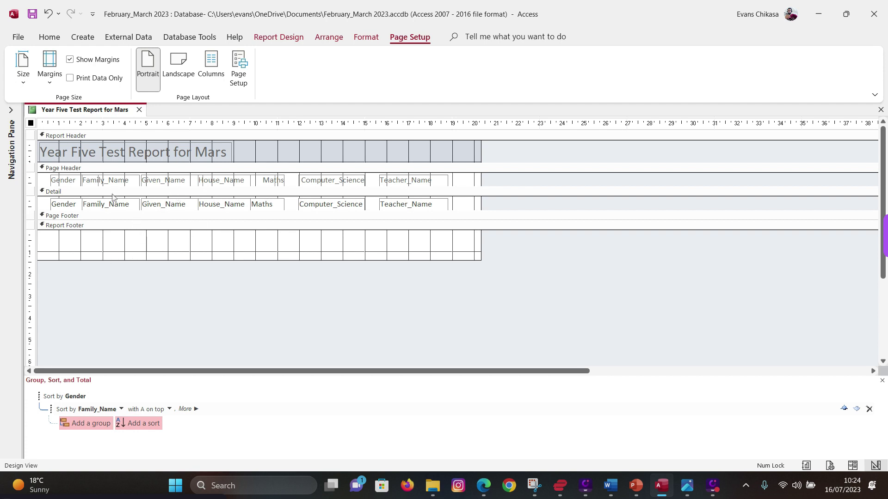
- Draw a text box under Maths in the Report Footer holding =avg([Maths])
left_click(293, 40)
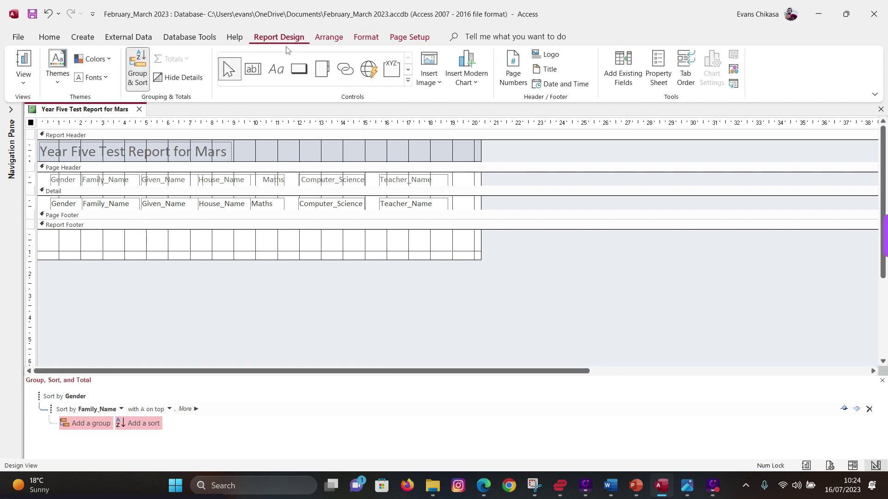
left_click(257, 69)
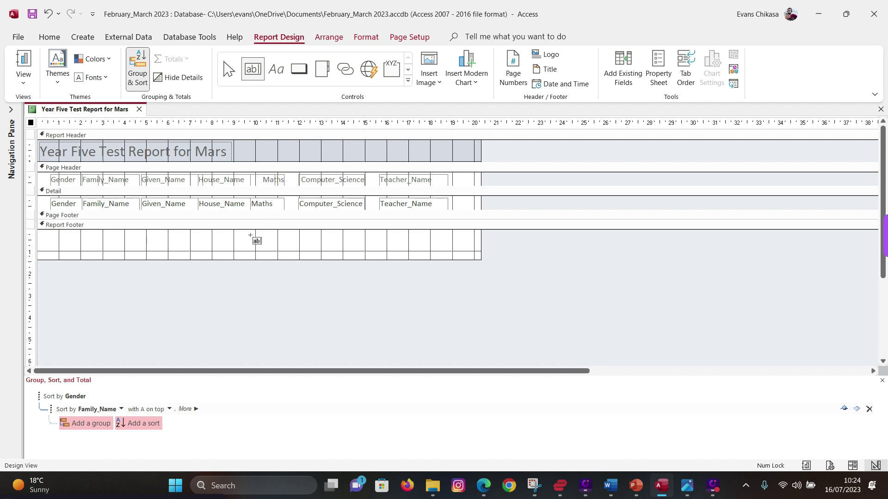
left_click_drag(250, 236, 319, 249)
left_click(275, 237)
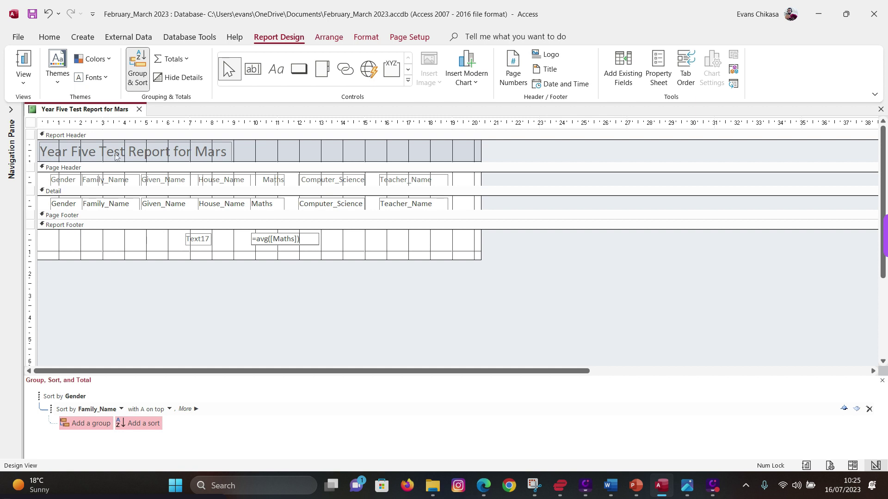
right_click(88, 109)
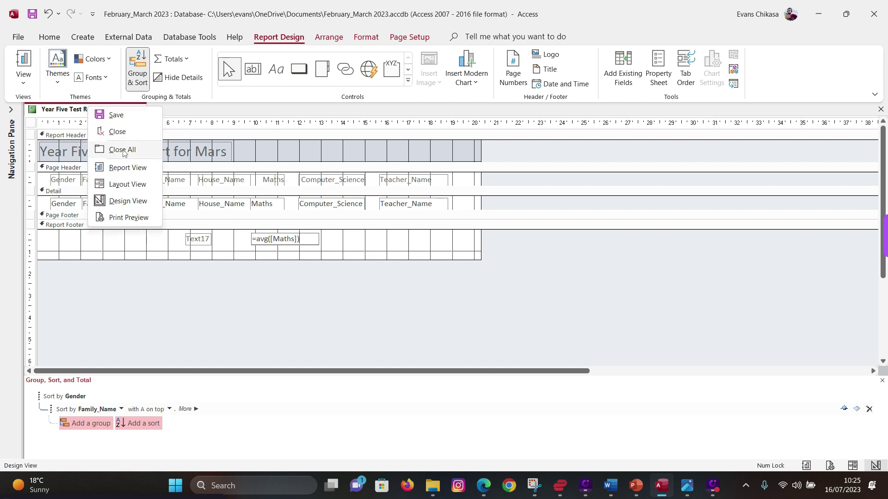
- In Layout View, format the average box as Fixed with 0 decimal places
left_click(111, 186)
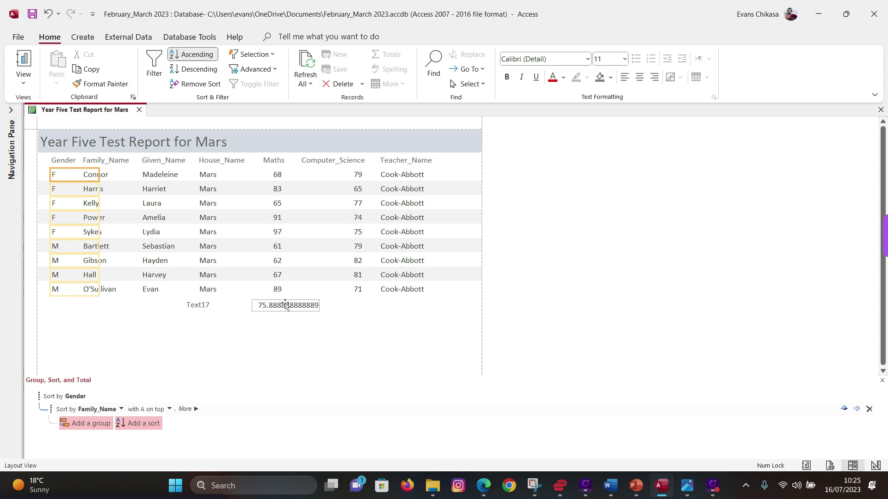
left_click(284, 299)
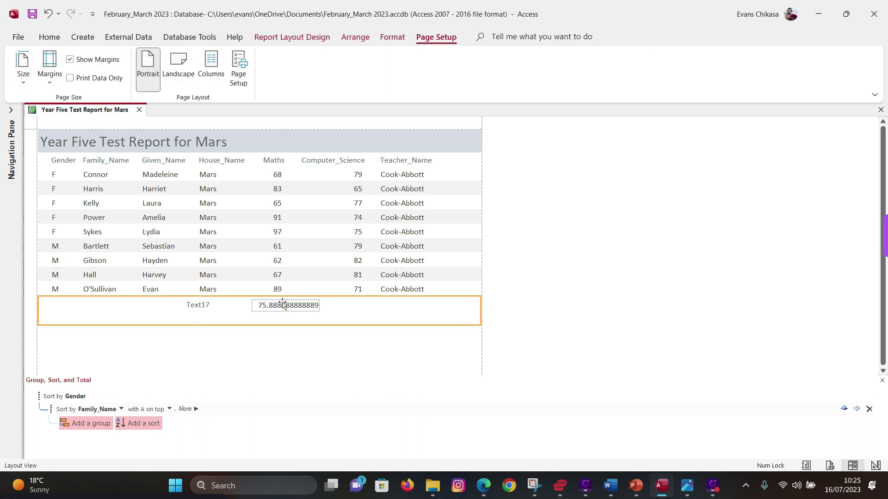
left_click(283, 305)
right_click(282, 305)
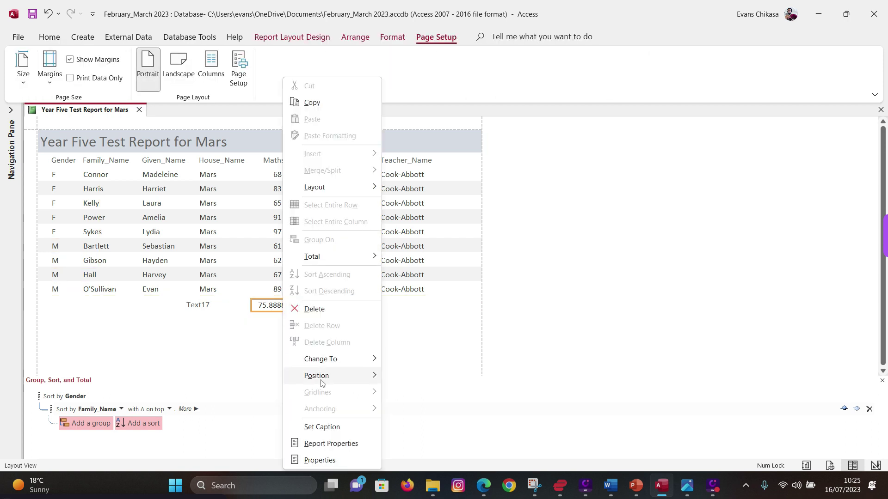
left_click(314, 461)
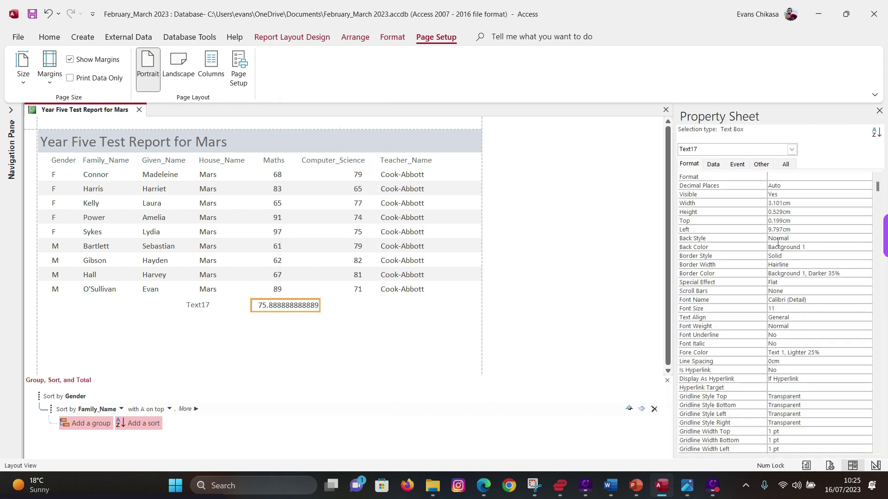
left_click(785, 177)
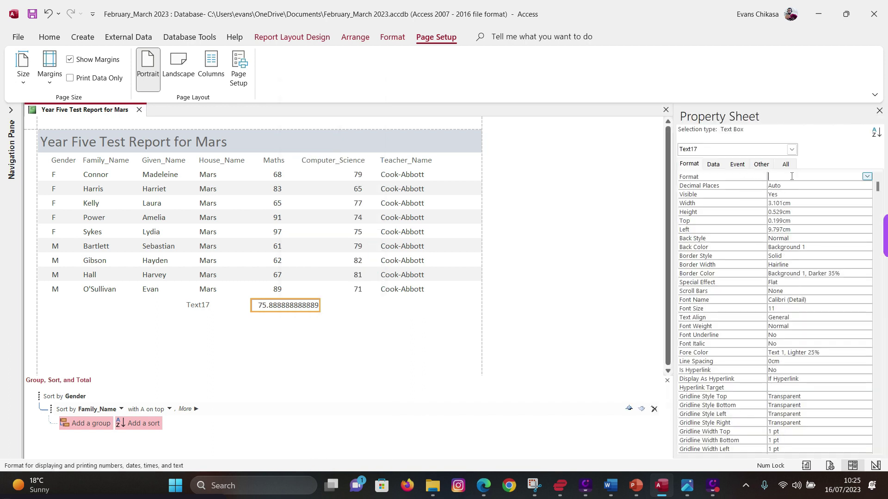
left_click(867, 176)
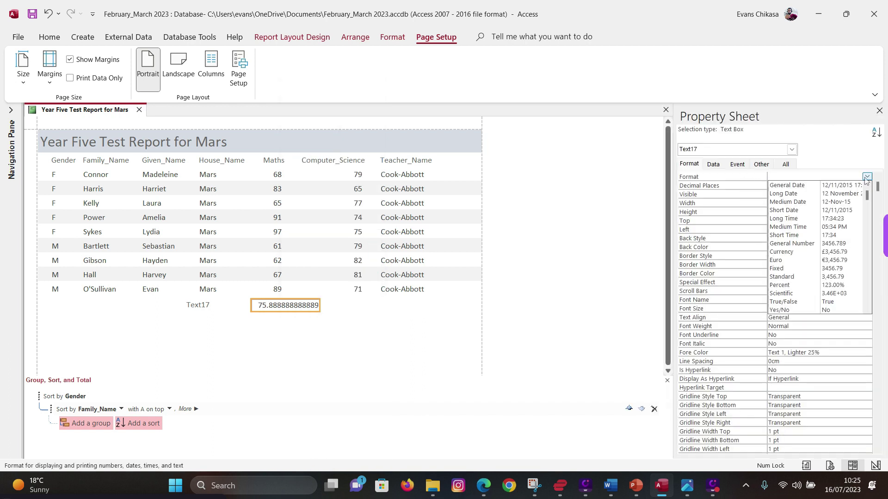
left_click(781, 269)
left_click(862, 186)
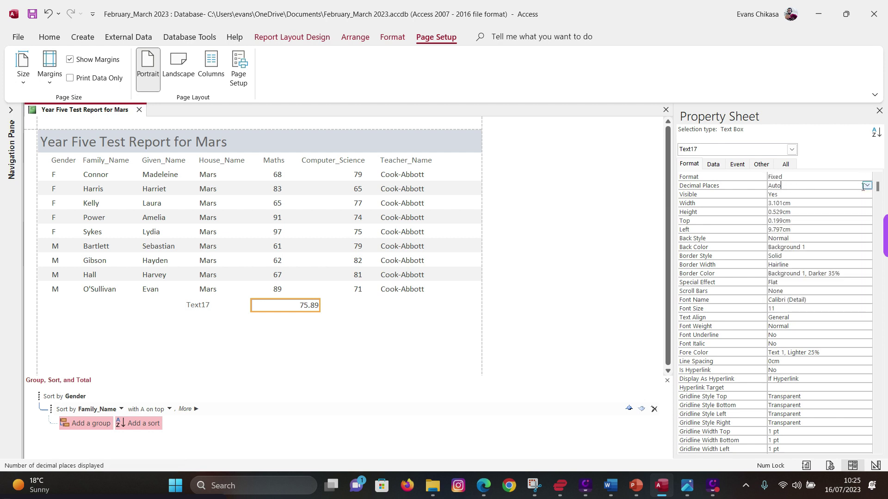
left_click(862, 186)
left_click(805, 207)
- Narrow the 76 average box and set its Border Style to Transparent
left_click(298, 300)
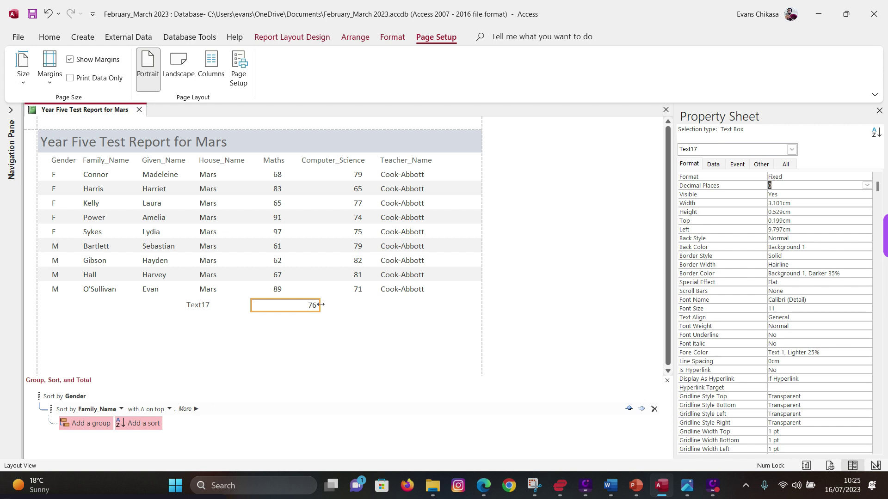
left_click_drag(319, 304, 285, 305)
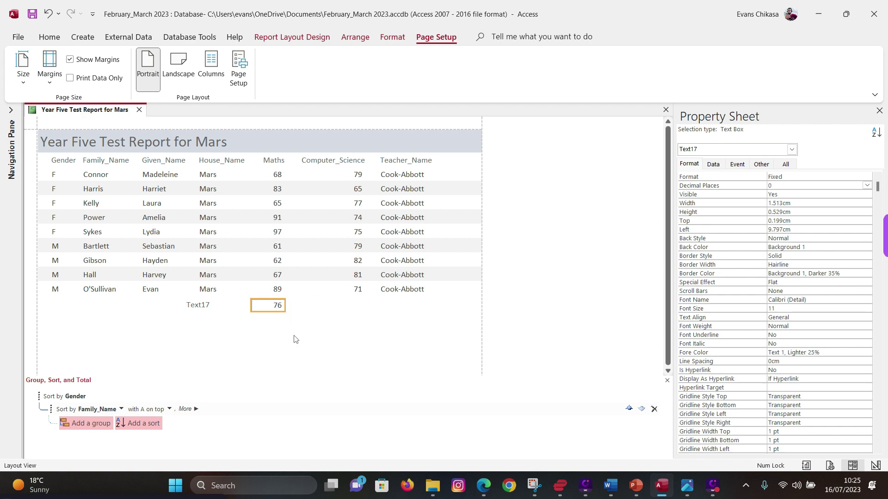
left_click(294, 340)
left_click(277, 305)
left_click(844, 258)
left_click(866, 256)
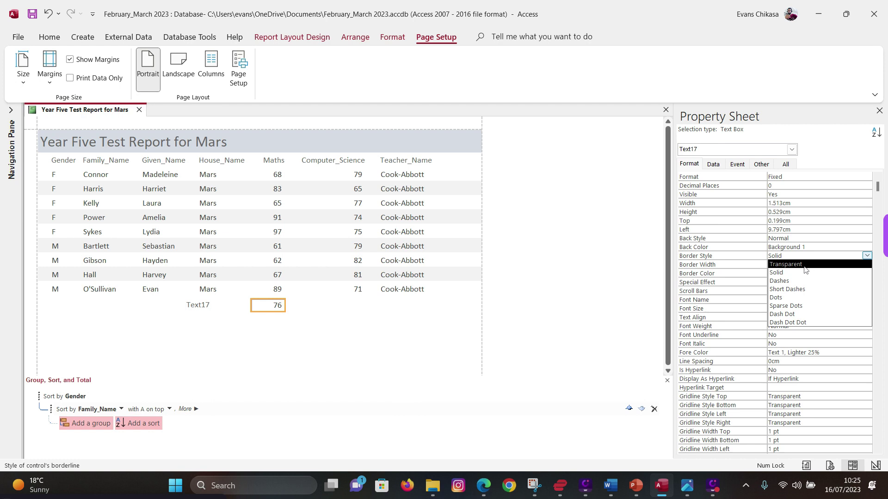
left_click(804, 266)
- Start editing the Text17 label and highlight 'Average Maths Score' on the exam paper
left_click(206, 306)
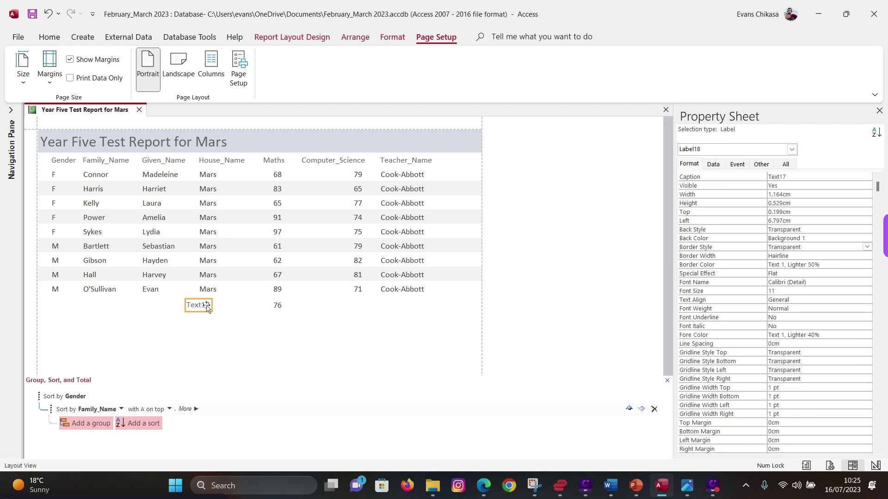
double_click(206, 305)
mouse_move(616, 493)
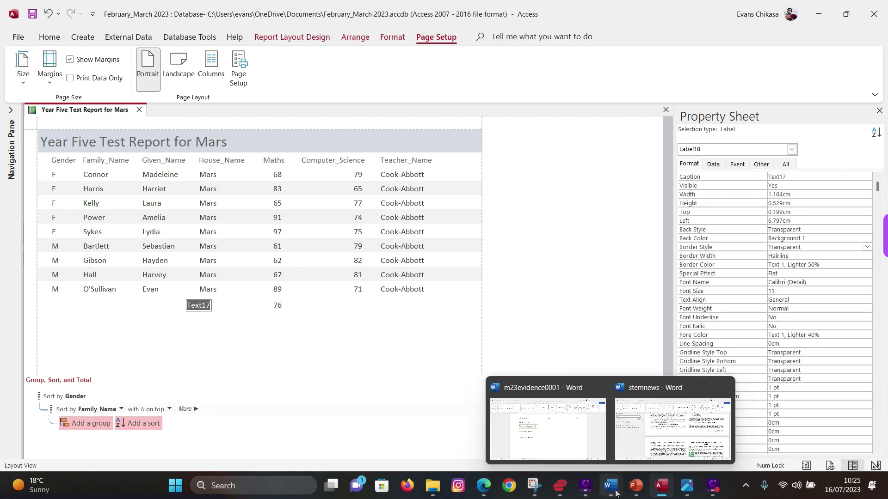
left_click(481, 491)
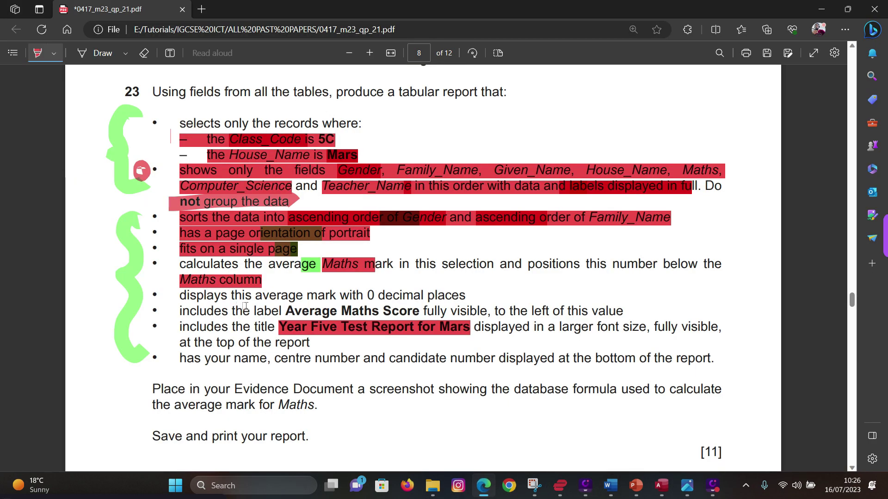
left_click_drag(286, 311, 425, 313)
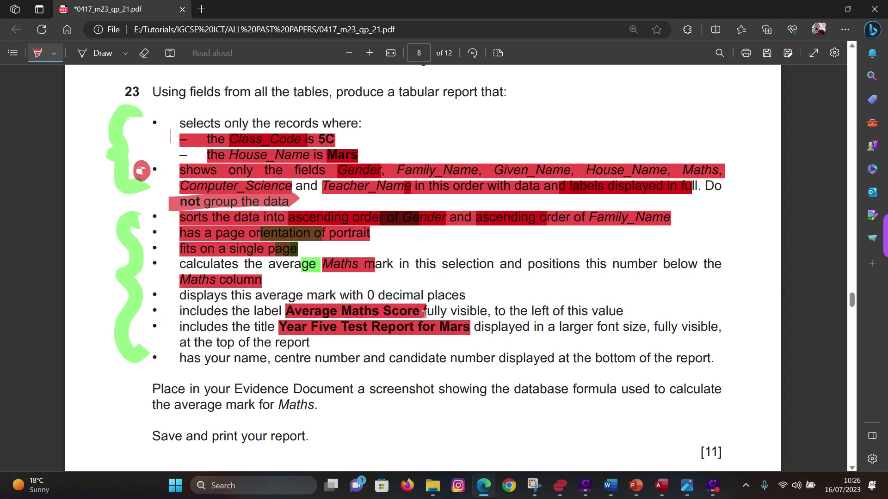
mouse_move(661, 485)
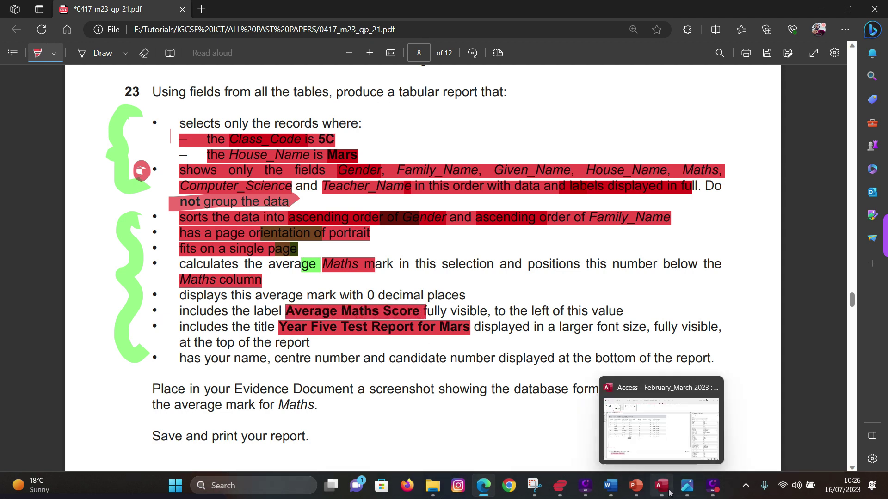
left_click(671, 437)
- Retype the label beside the average as 'Avearge Maths Score'
type("A")
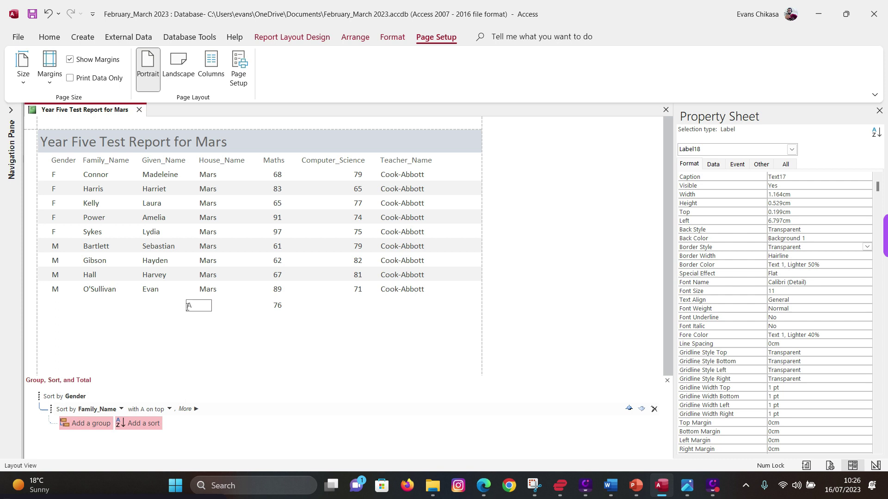
type("vearge Math")
left_click(482, 489)
left_click(482, 489)
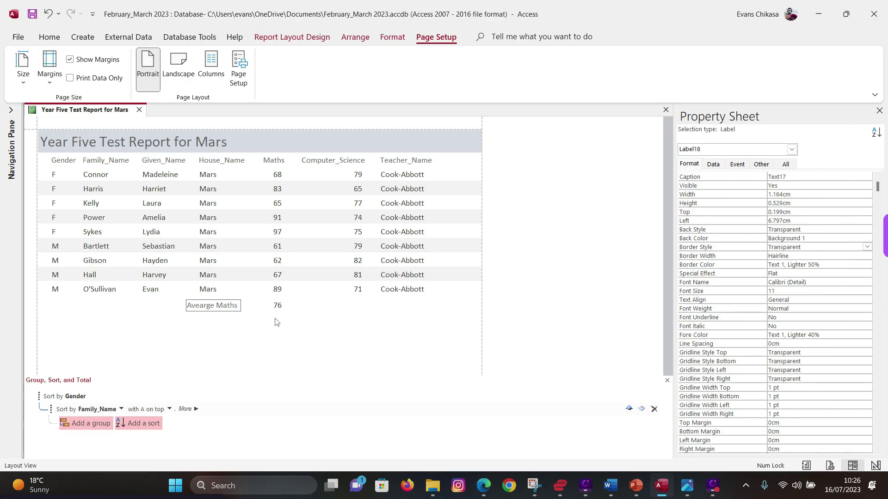
left_click(484, 487)
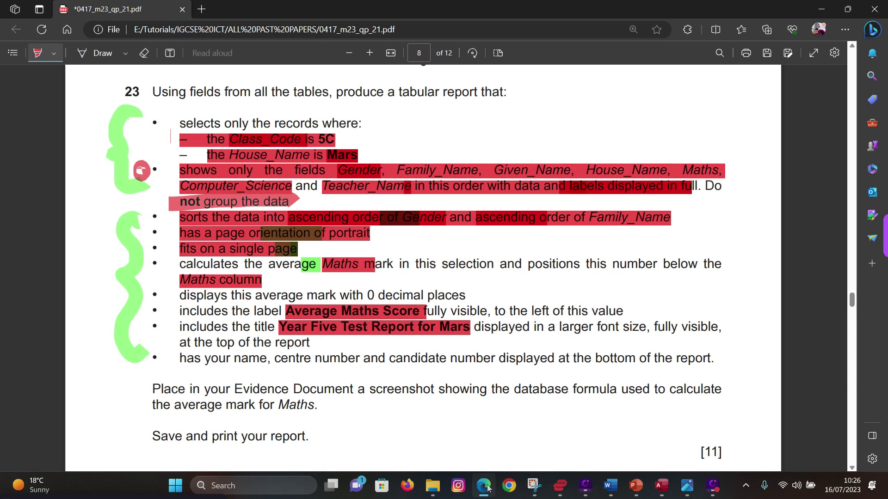
left_click(484, 487)
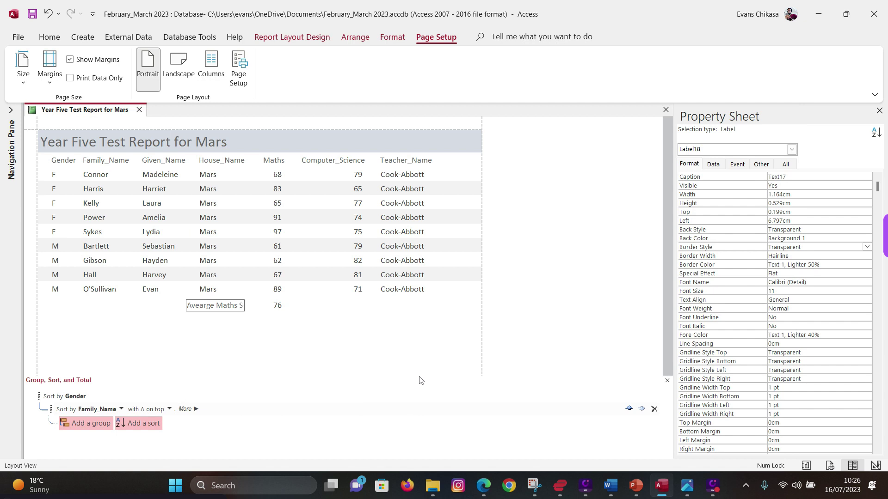
left_click(297, 351)
- Resize the 76 average box by dragging its left edge
left_click(257, 307)
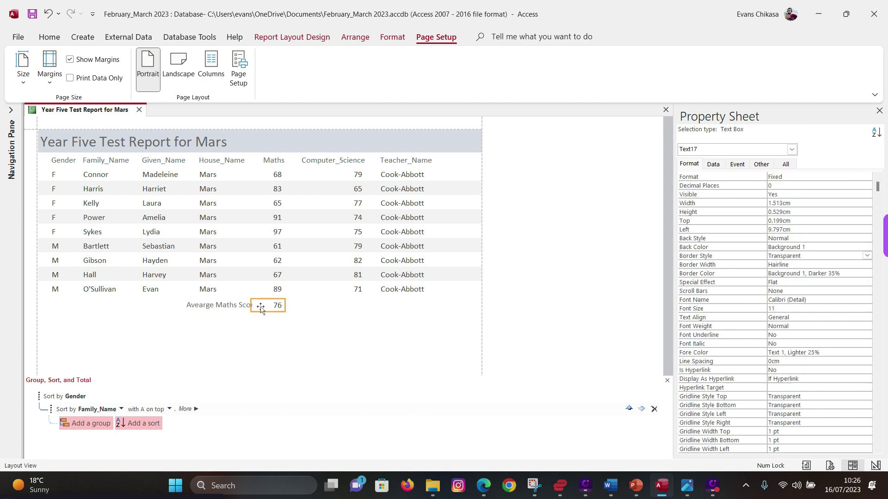
left_click_drag(253, 305, 264, 306)
left_click(291, 344)
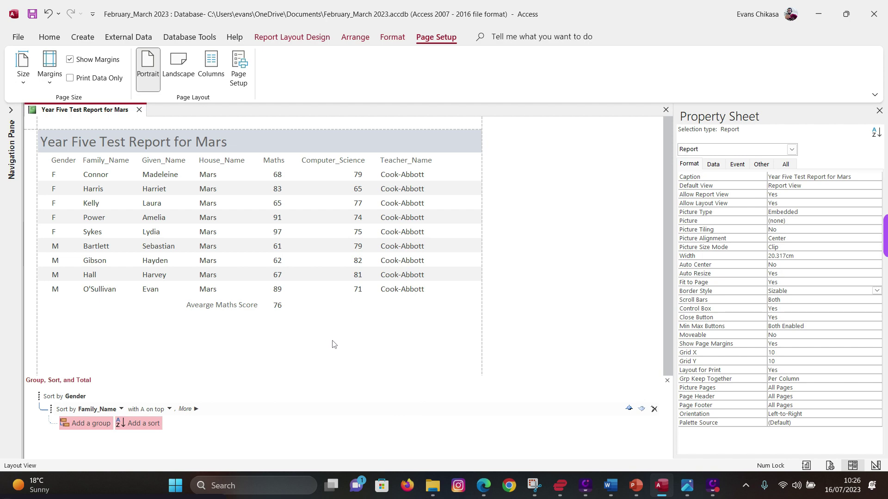
left_click(483, 486)
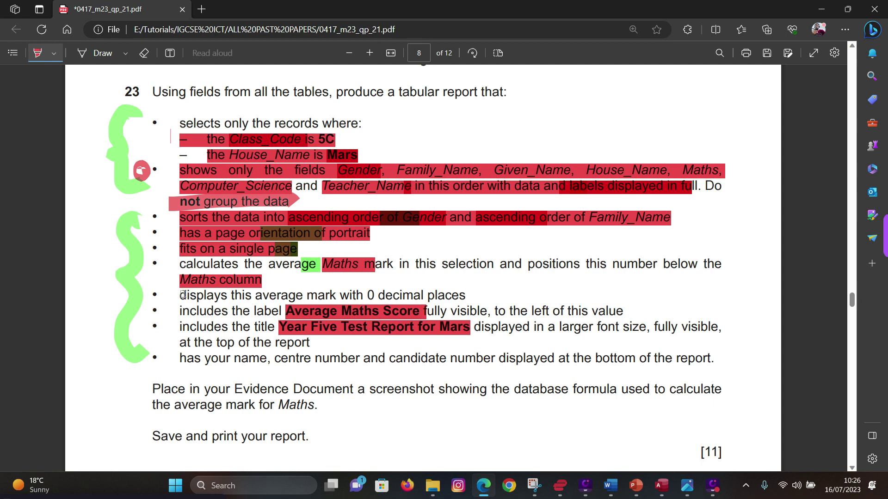
- Highlight in red the 0 decimal places, average, Average Maths Score label, title and larger-font requirements
left_click_drag(181, 296, 466, 299)
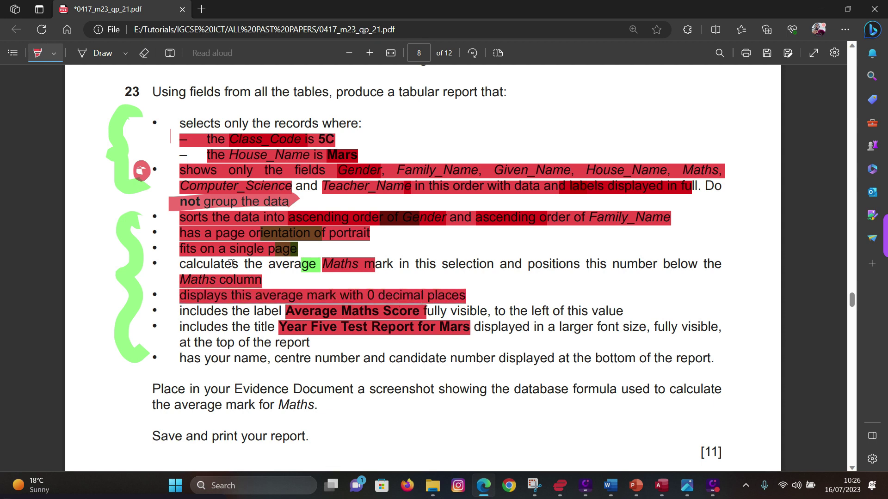
left_click_drag(187, 263, 726, 263)
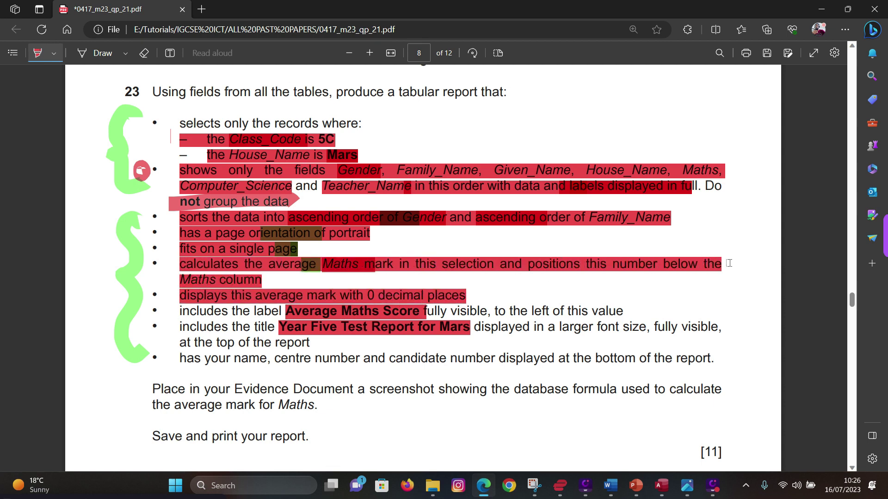
left_click_drag(182, 312, 606, 312)
left_click_drag(180, 331, 311, 344)
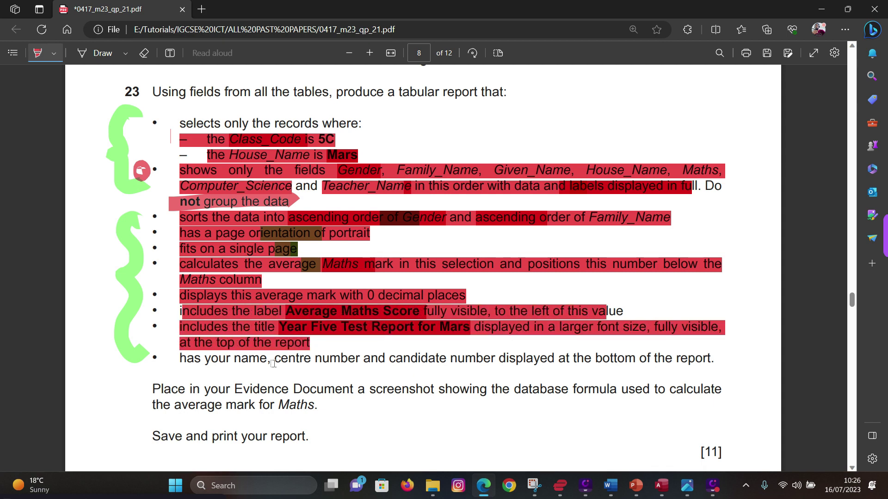
left_click_drag(559, 328, 650, 327)
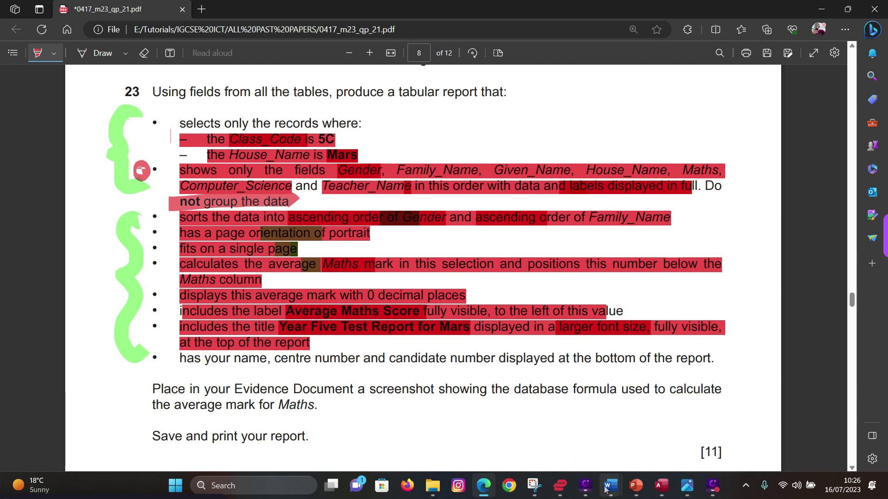
- Highlight the name and candidate number requirement in red, then return to the Access report
left_click(662, 486)
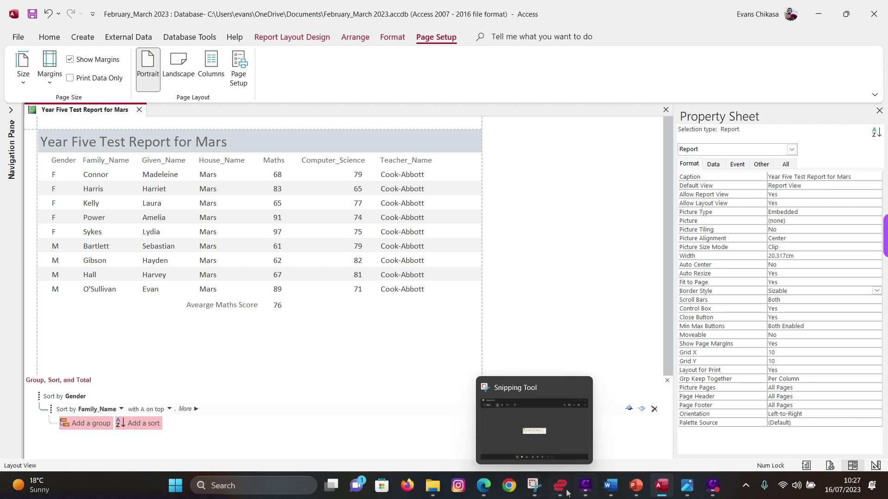
left_click(484, 486)
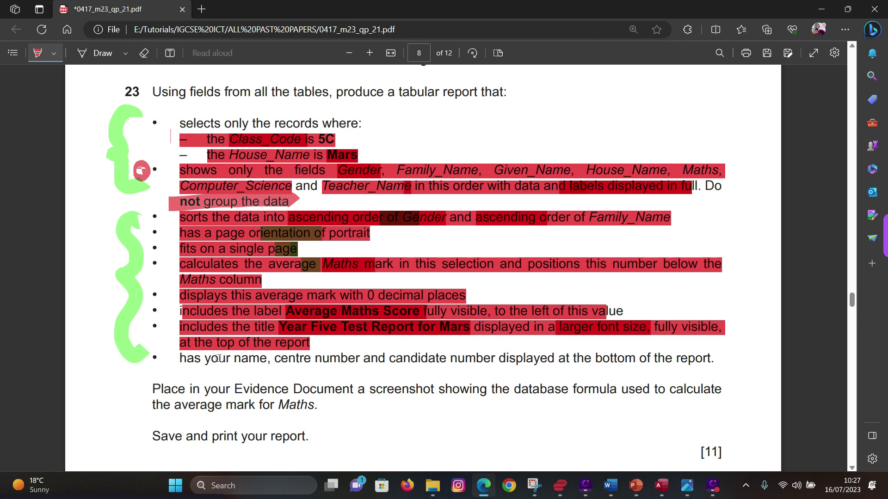
left_click_drag(179, 358, 712, 362)
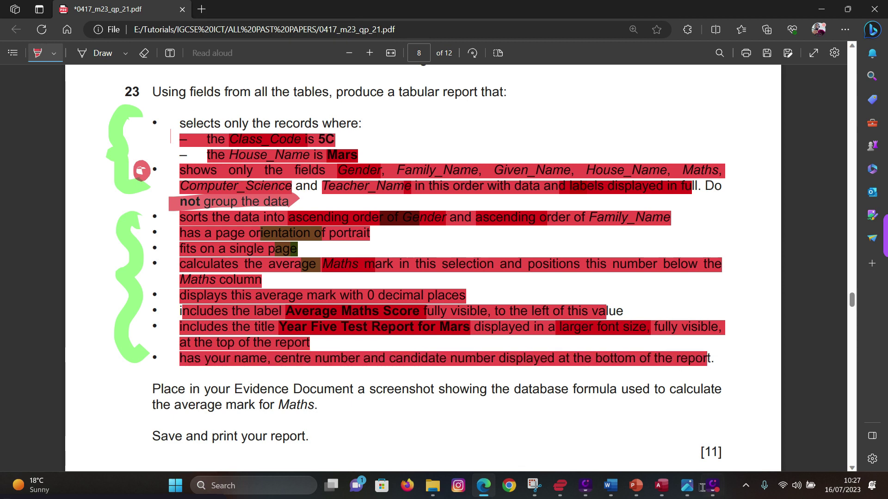
left_click(661, 485)
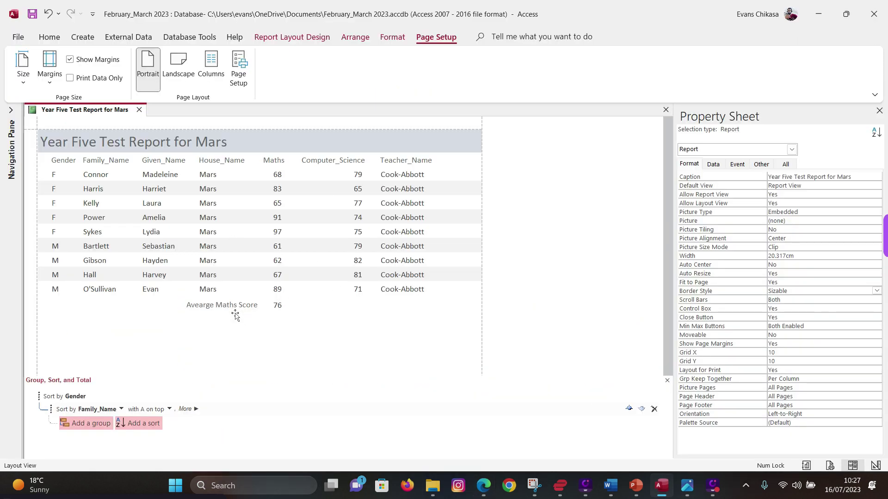
right_click(68, 114)
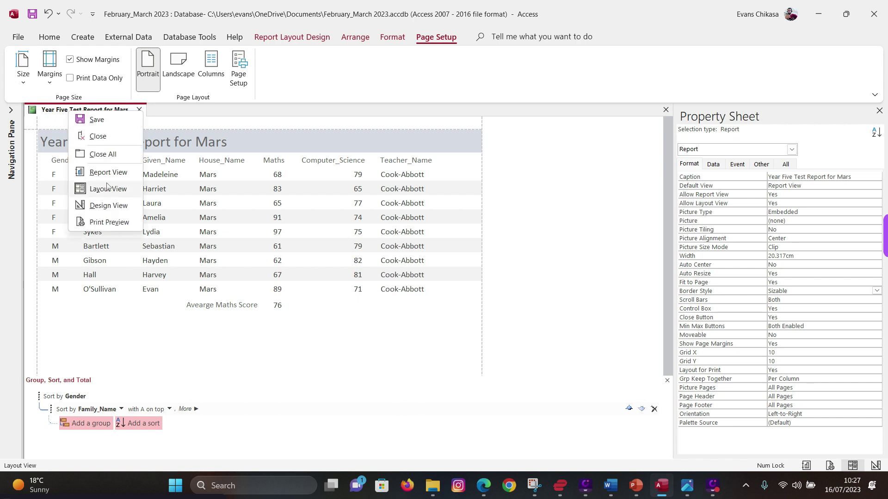
- In Design view, add a Report Footer label with the candidate's name, centre number and candidate number
left_click(108, 206)
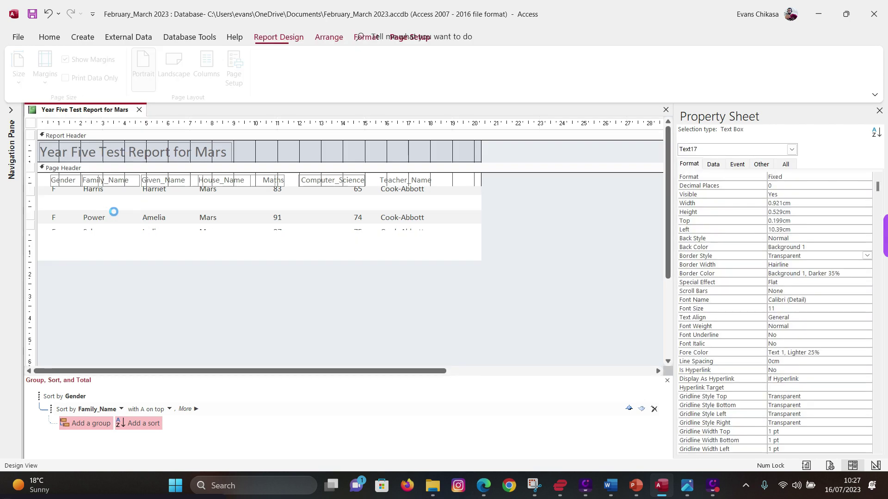
left_click(369, 229)
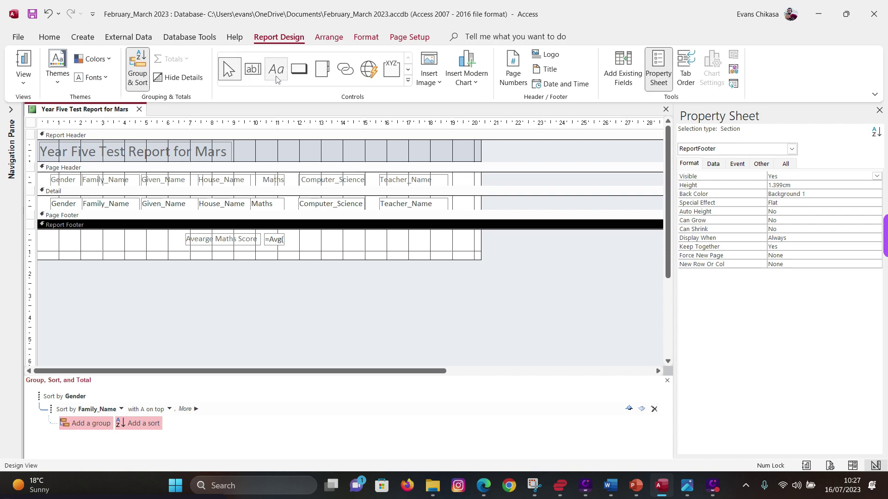
left_click(276, 70)
left_click_drag(376, 234, 468, 249)
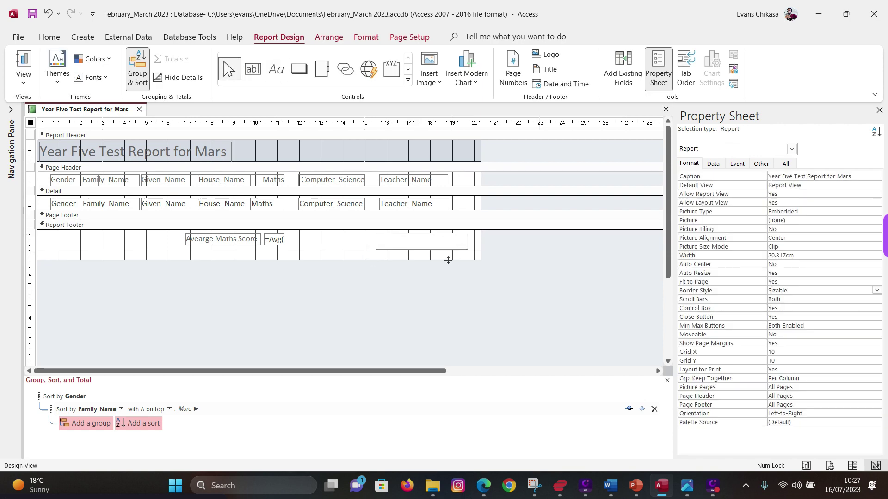
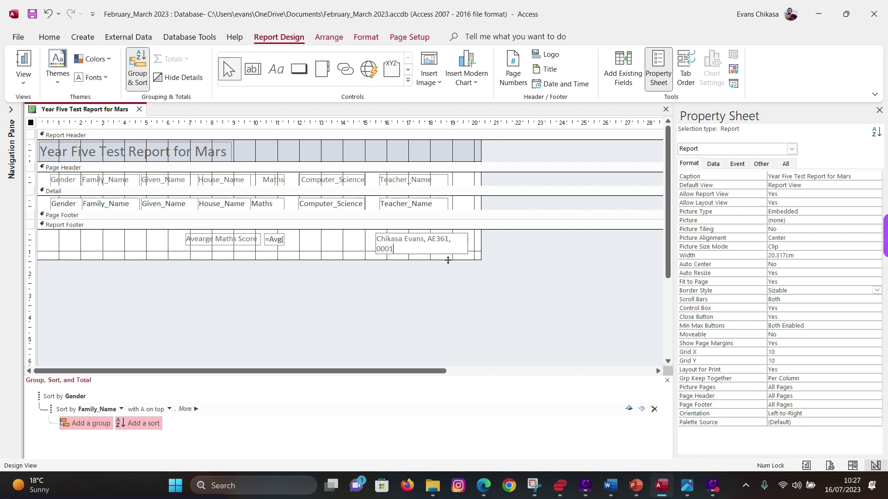
left_click(347, 245)
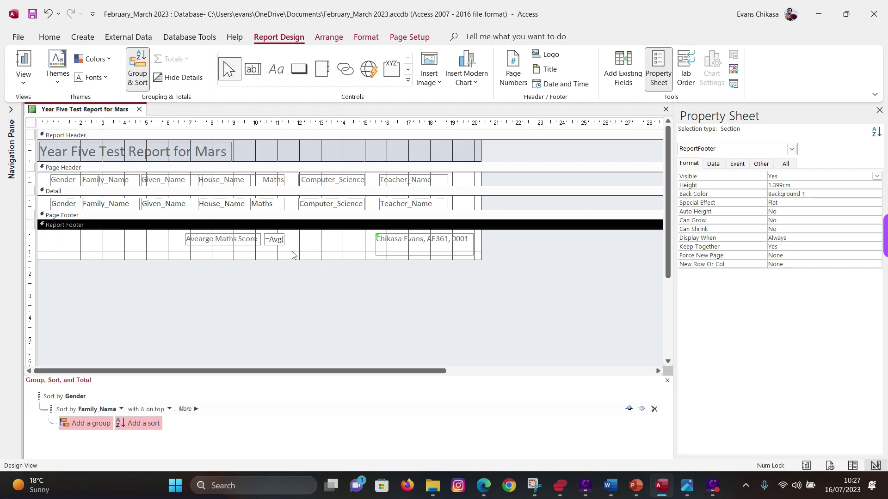
- Widen the Report Footer's =Avg([Maths]) text box so the whole formula is visible
left_click(483, 486)
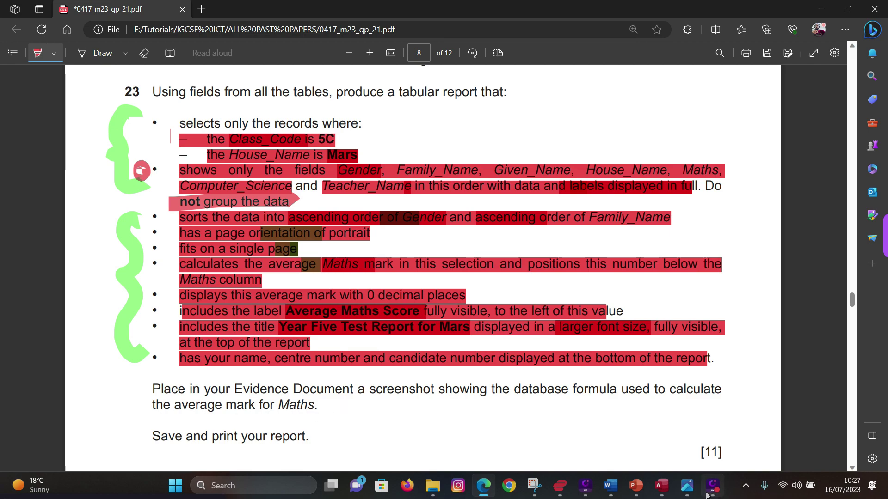
left_click(662, 486)
left_click(267, 244)
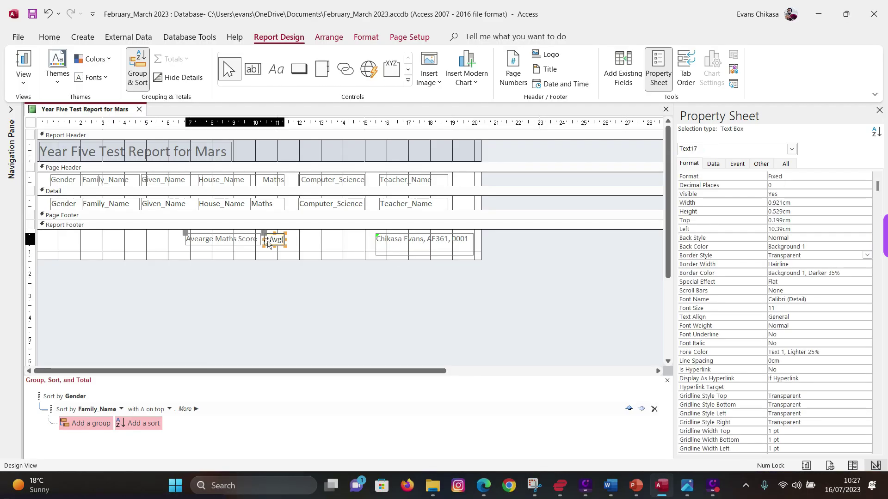
left_click_drag(286, 240, 339, 240)
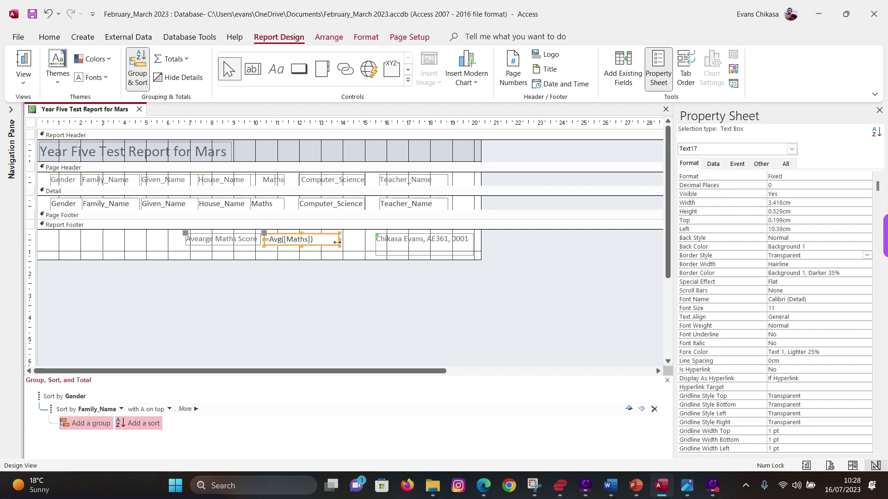
left_click(340, 244)
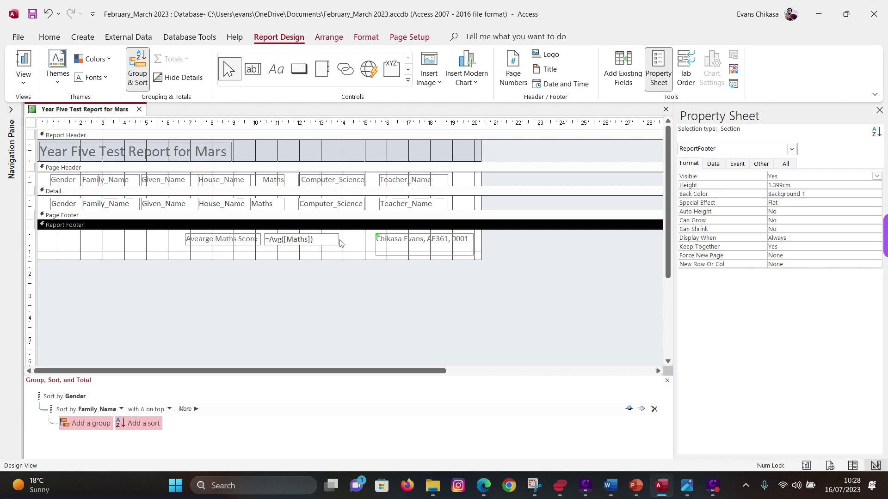
left_click(326, 238)
- Snip the area around the =Avg([Maths]) box and copy the capture
left_click(329, 255)
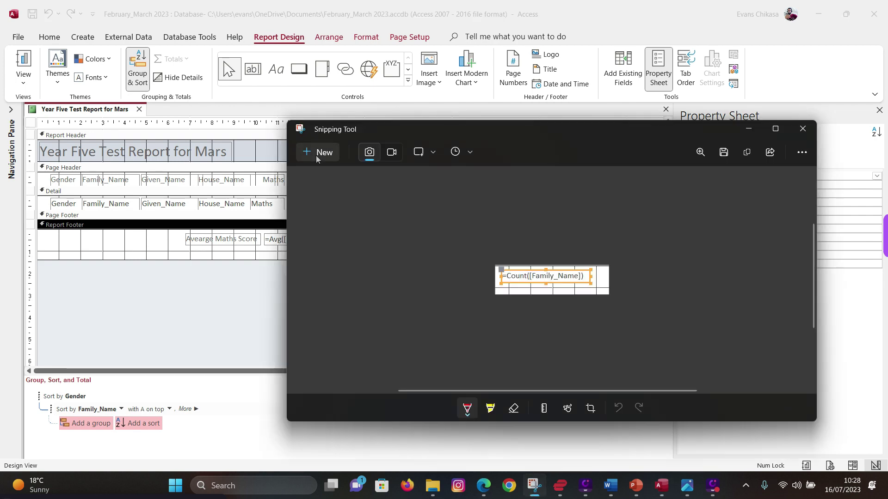
left_click(317, 154)
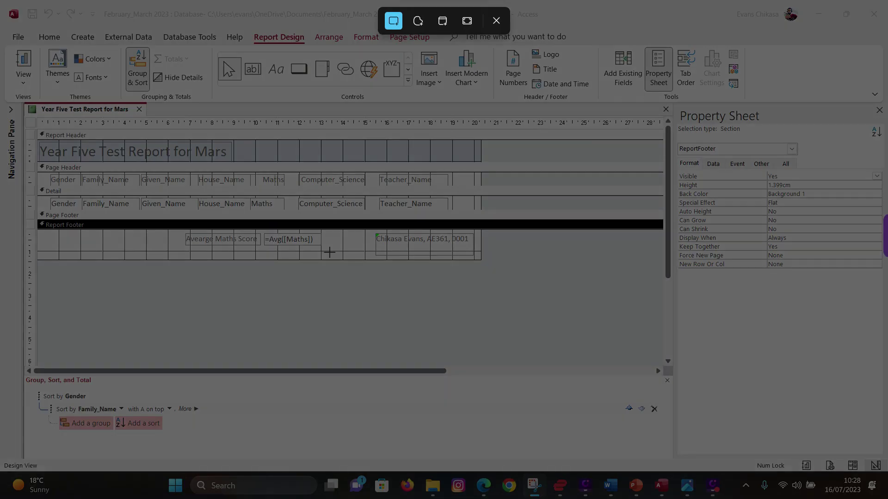
left_click_drag(329, 252, 258, 232)
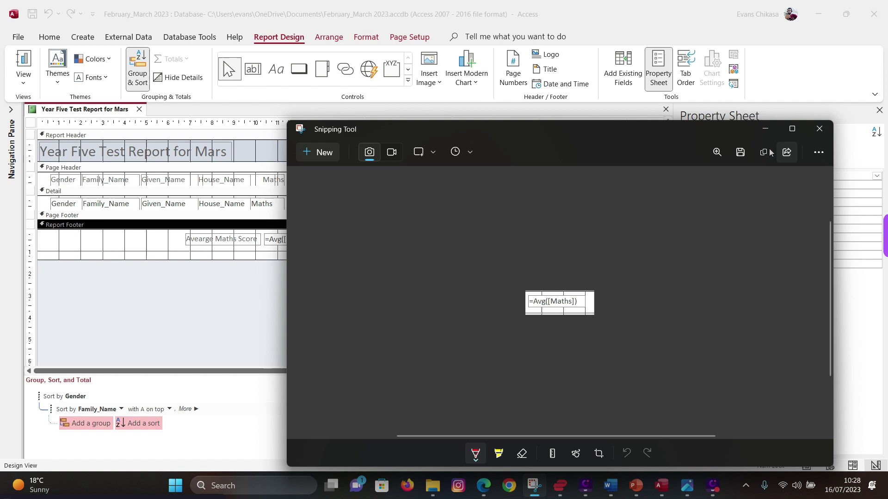
left_click(769, 153)
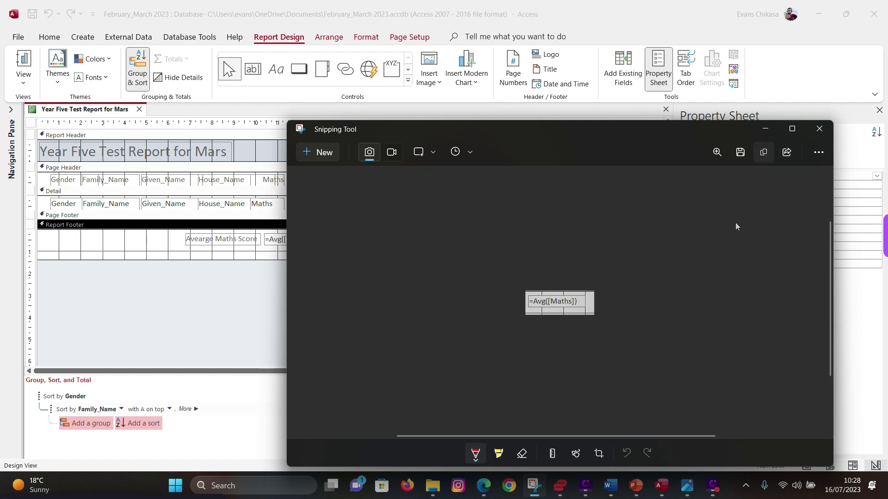
mouse_move(611, 486)
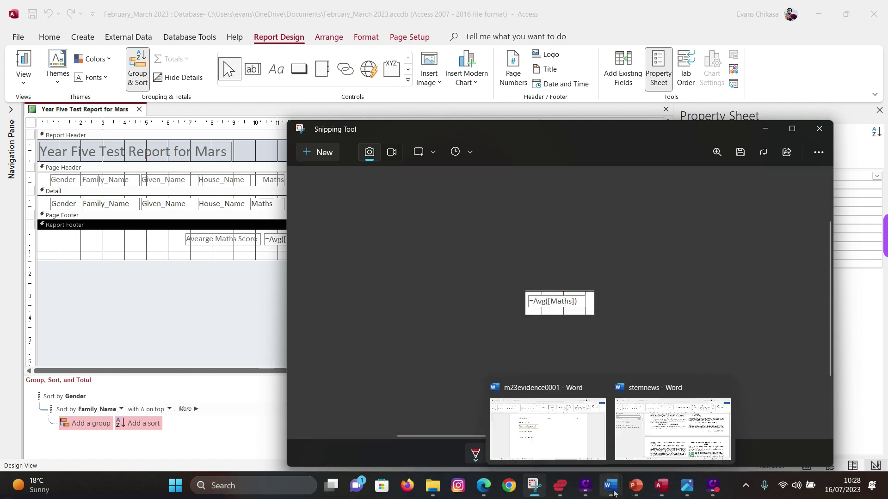
left_click(545, 428)
- Paste the =Avg([Maths]) screenshot on the empty line under Step 23 – EVIDENCE 9
left_click(271, 277)
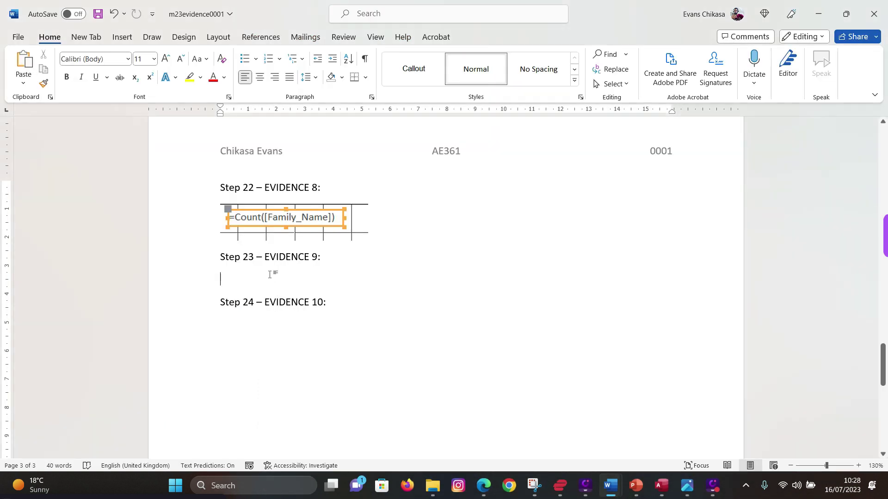
key("ctrl+v")
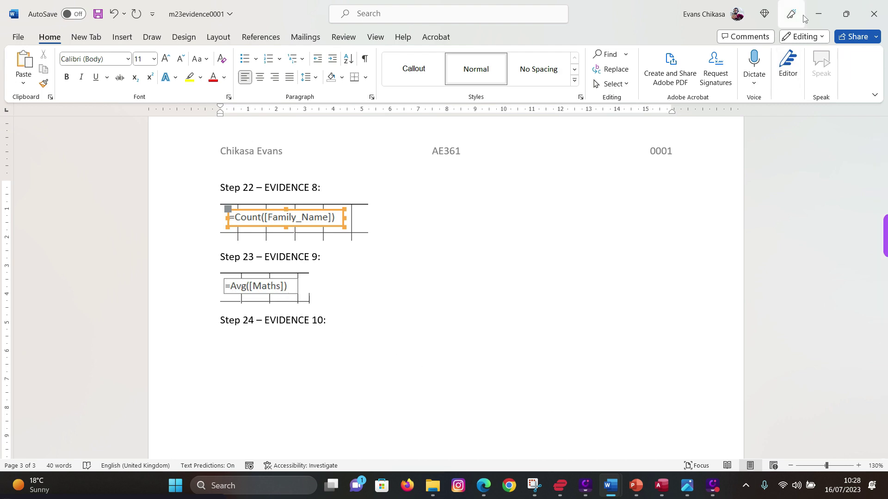
left_click(818, 14)
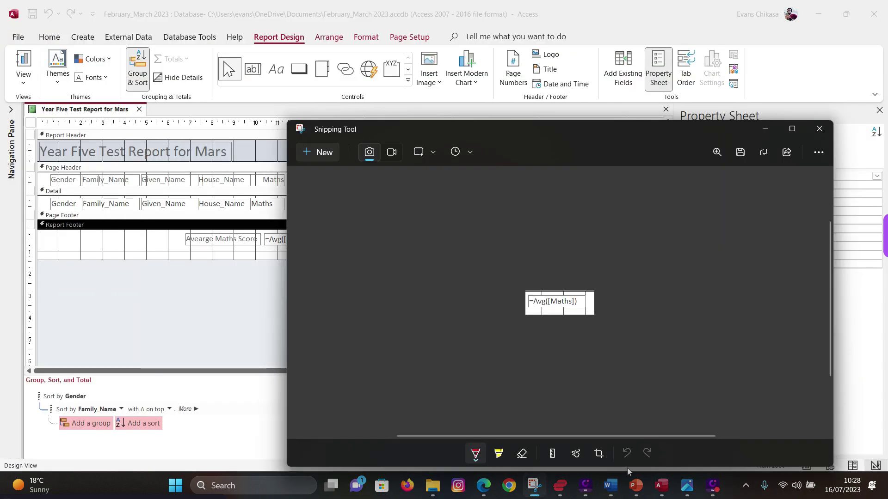
left_click(483, 485)
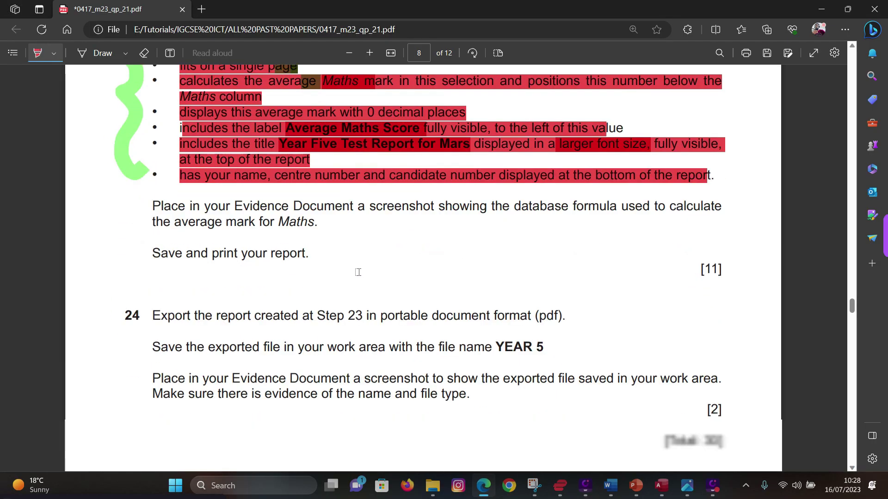
- Highlight question 23's evidence-screenshot sentence and 'Save and print your report.' in red
scroll(357, 273, "down", 1)
left_click_drag(149, 192, 318, 222)
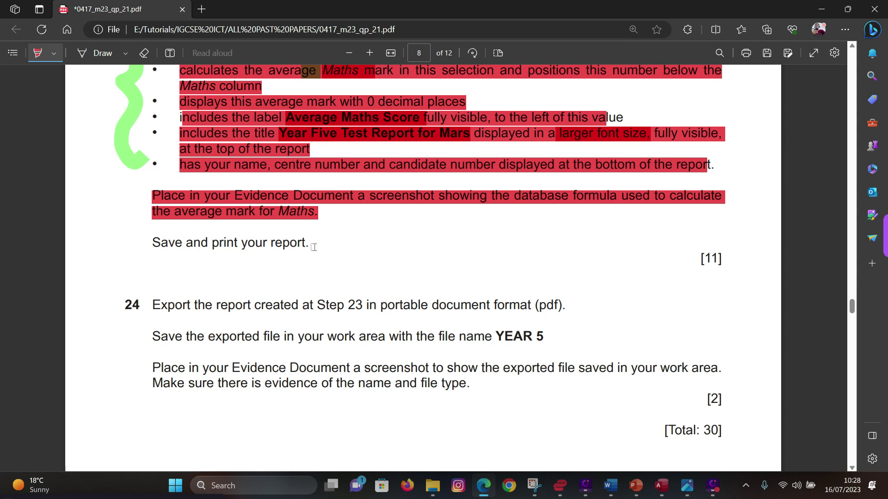
left_click_drag(313, 247, 114, 240)
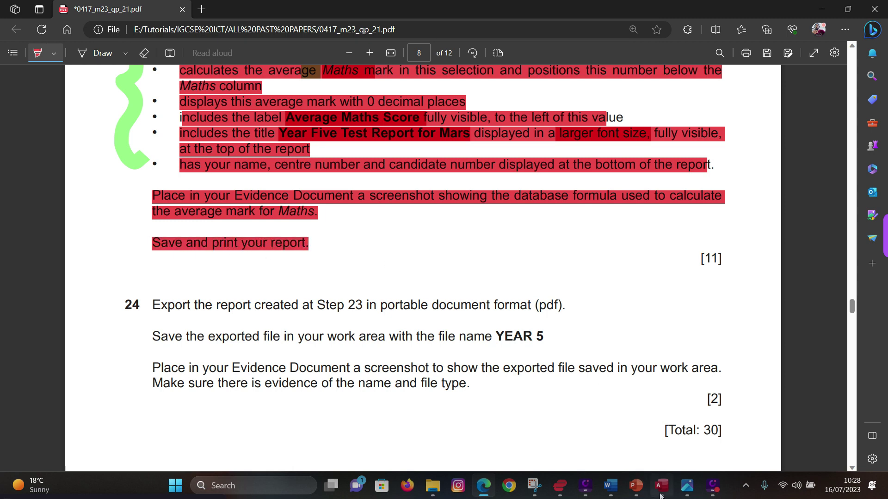
left_click(660, 494)
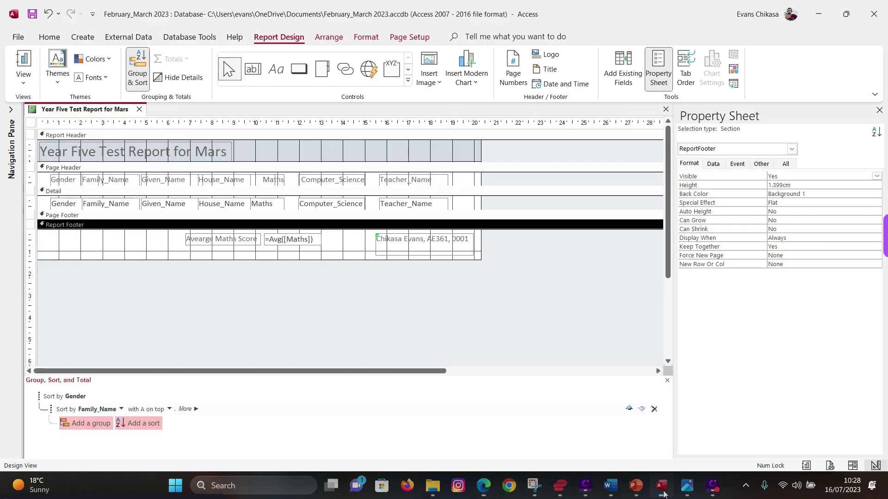
- Save the report and choose Microsoft Print to PDF as the printer
left_click(33, 14)
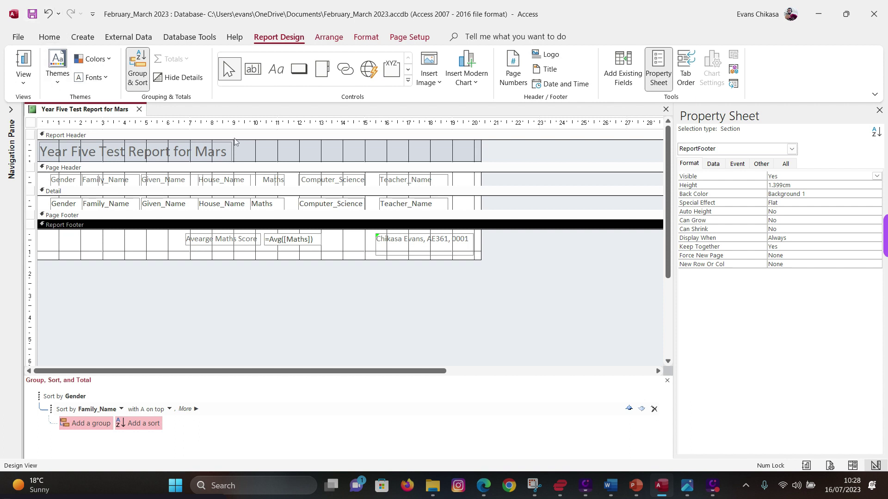
left_click(18, 37)
left_click(32, 213)
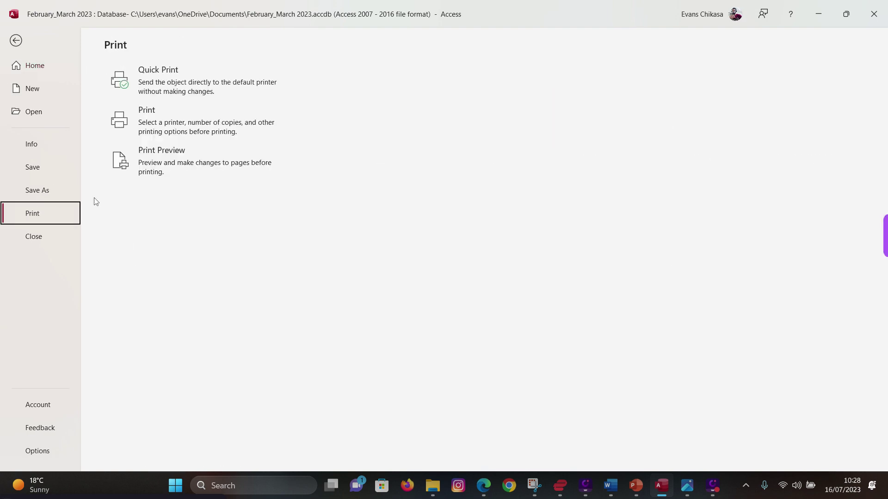
left_click(174, 129)
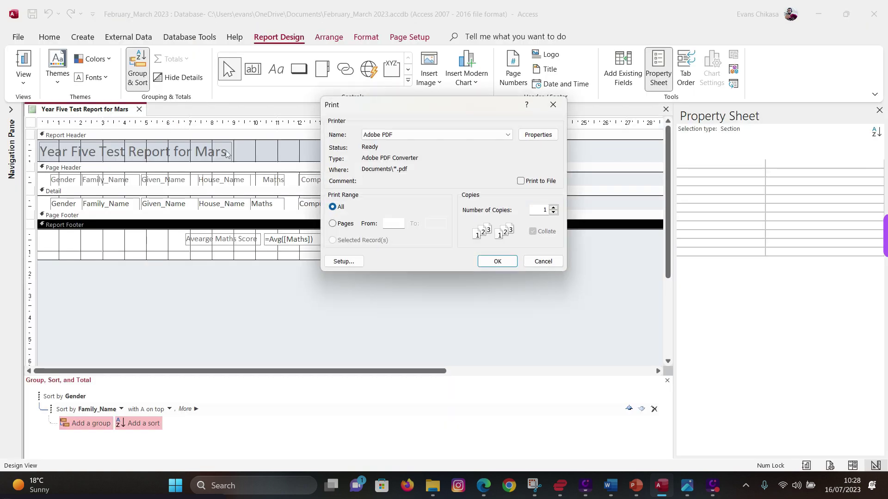
left_click(509, 135)
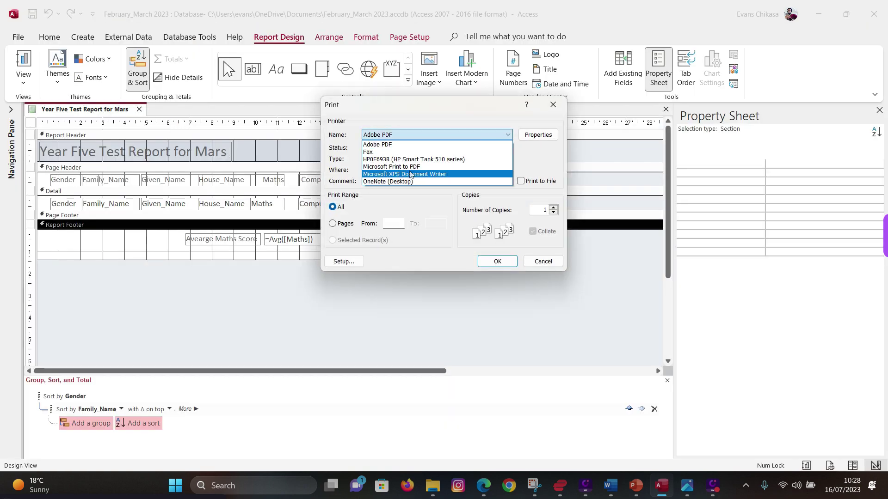
left_click(423, 167)
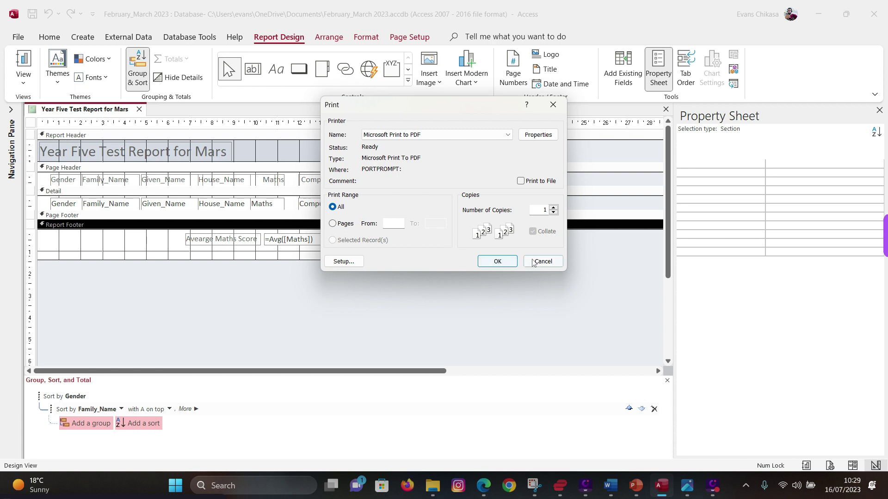
- Print the report to a PDF saved as Printout 2.pdf in Documents
left_click(504, 264)
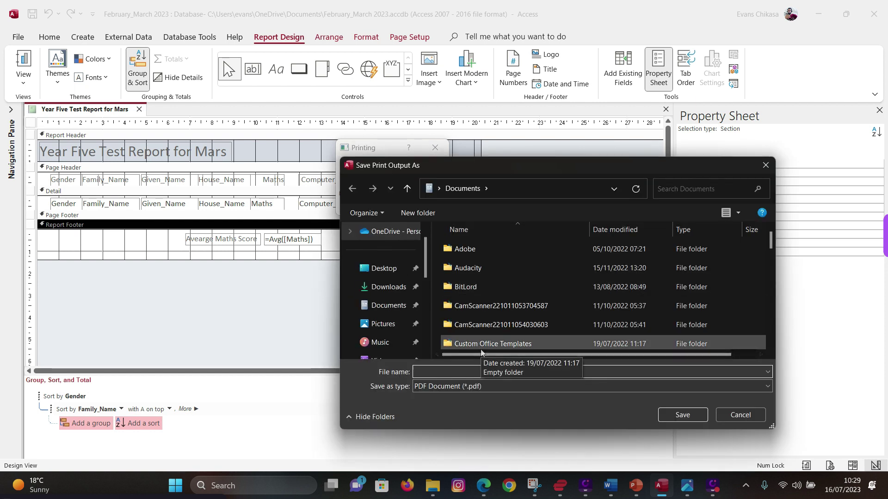
type("Print")
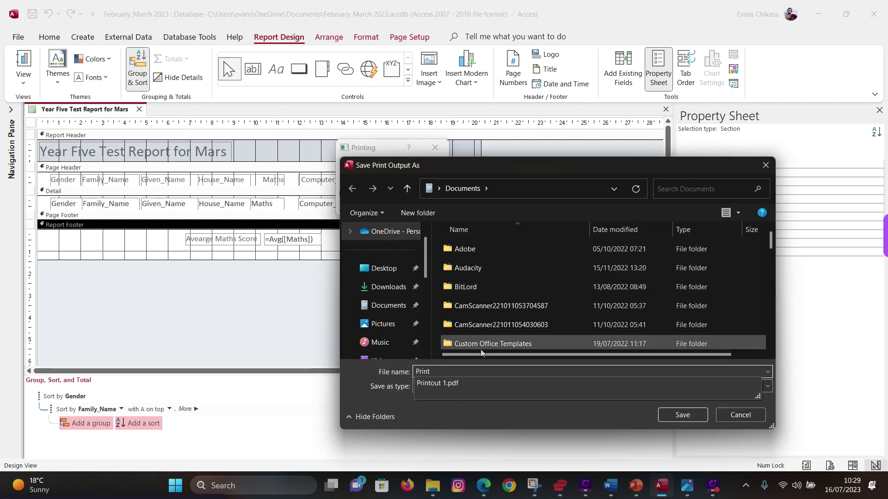
key("Down")
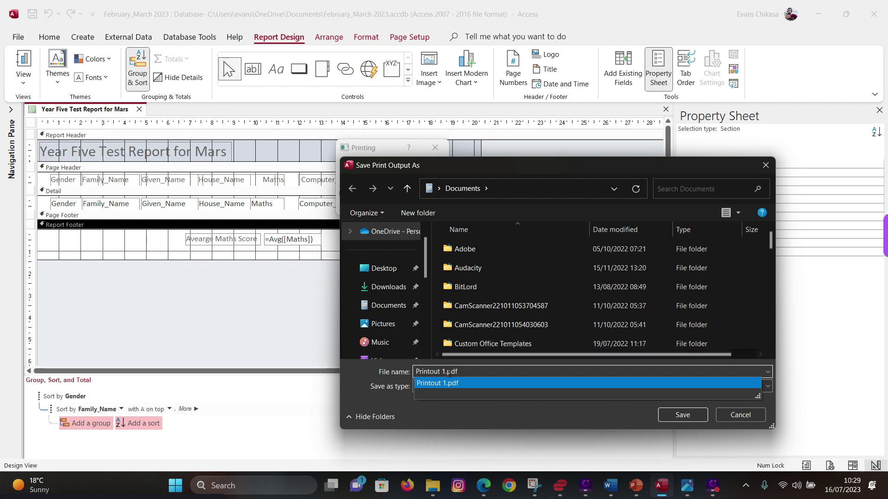
key("Left")
key("Left")
key("Left")
key("Left")
key("BackSpace")
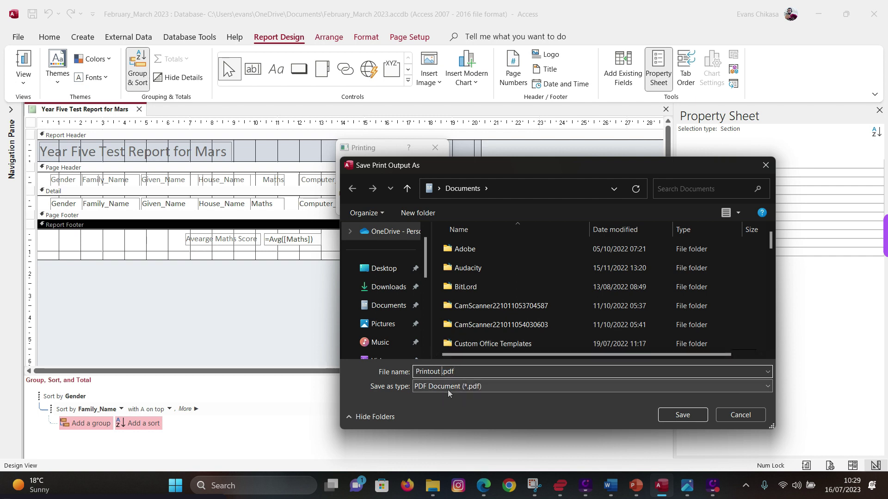
type("2")
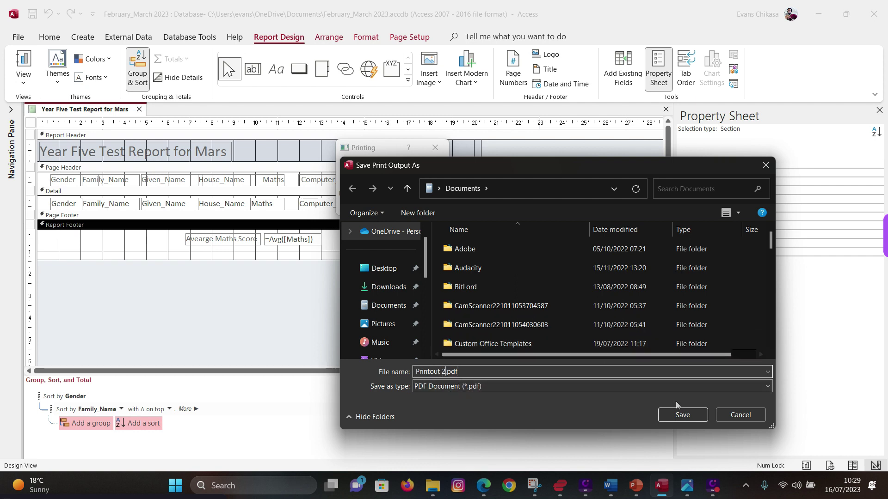
left_click(683, 414)
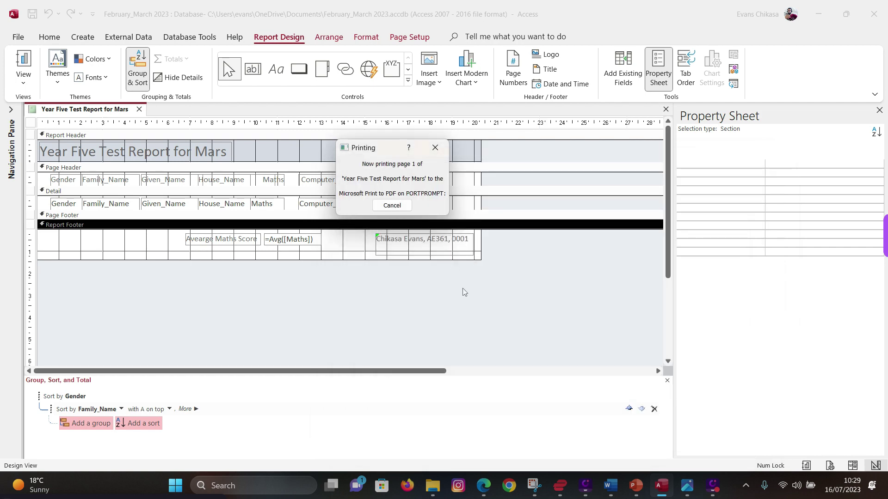
- Open Printout 2 from Recent files on File Explorer's Home page
left_click(433, 485)
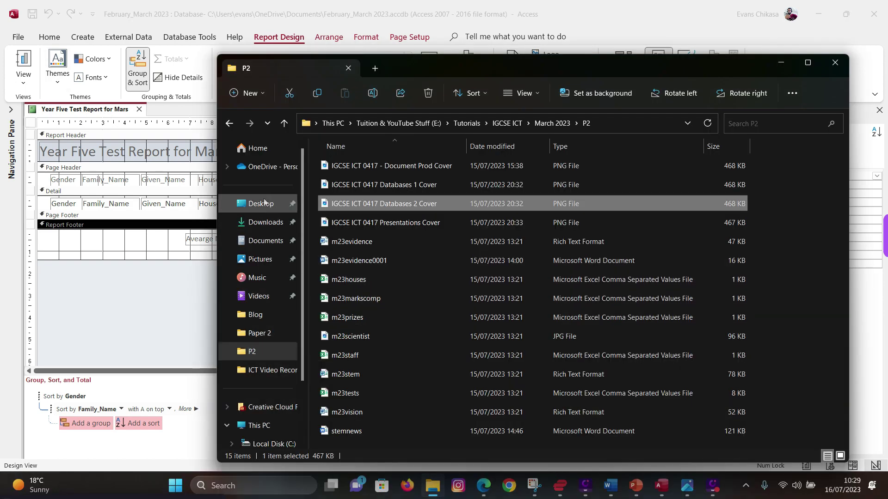
left_click(257, 148)
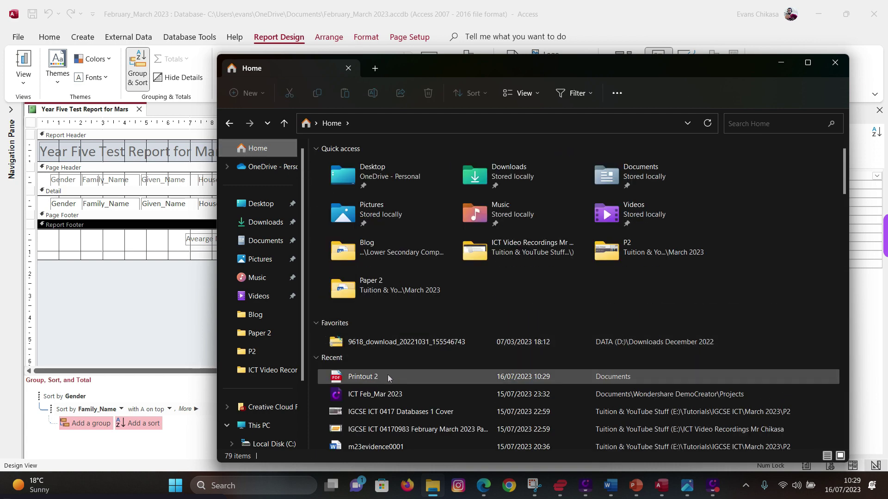
double_click(388, 375)
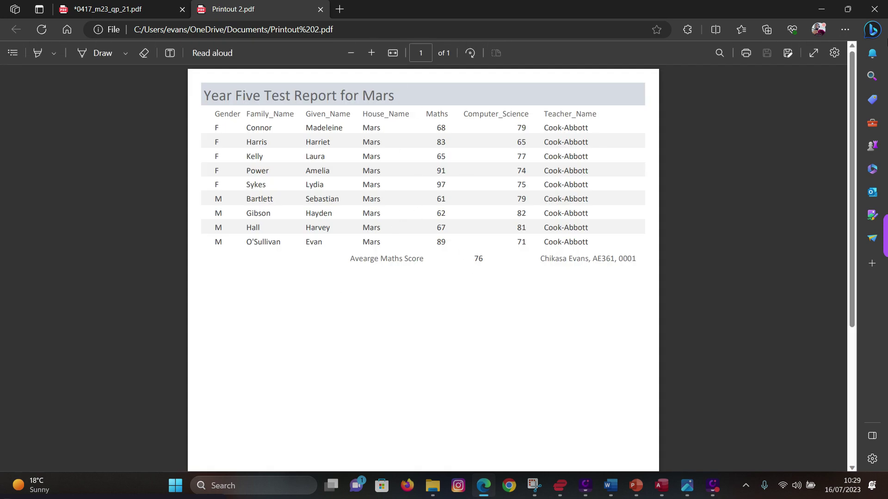
left_click(822, 9)
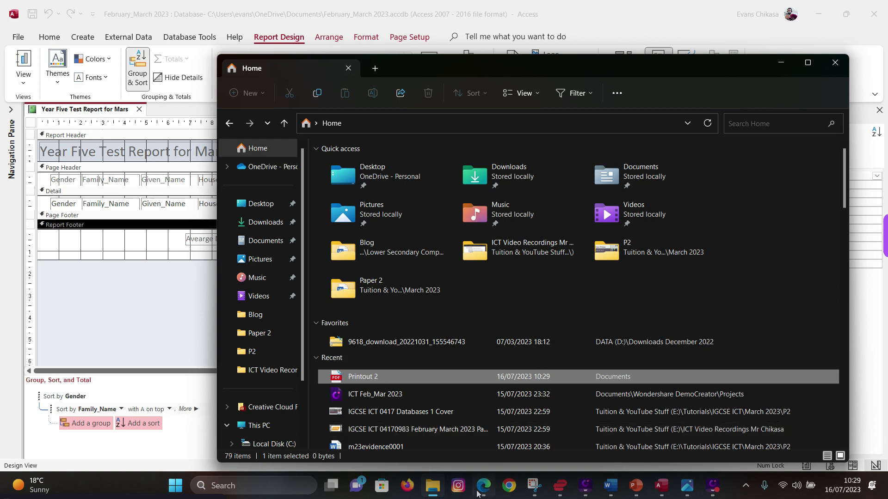
mouse_move(481, 493)
left_click(481, 432)
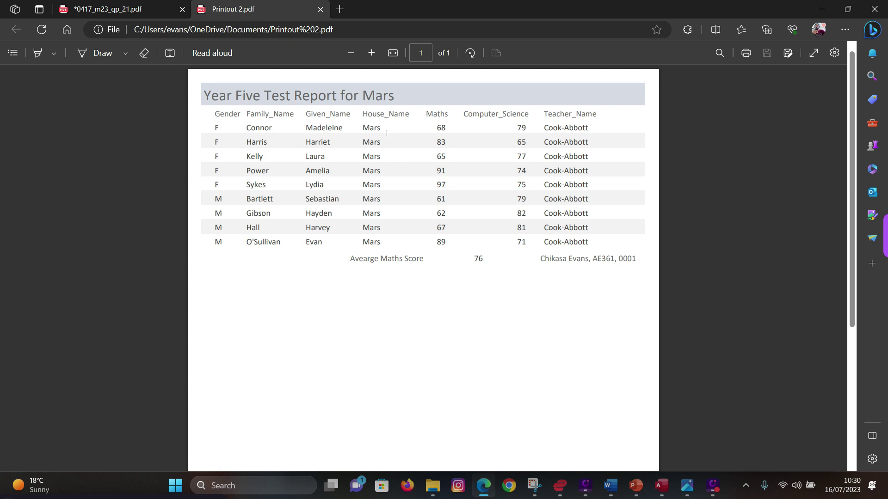
left_click(821, 9)
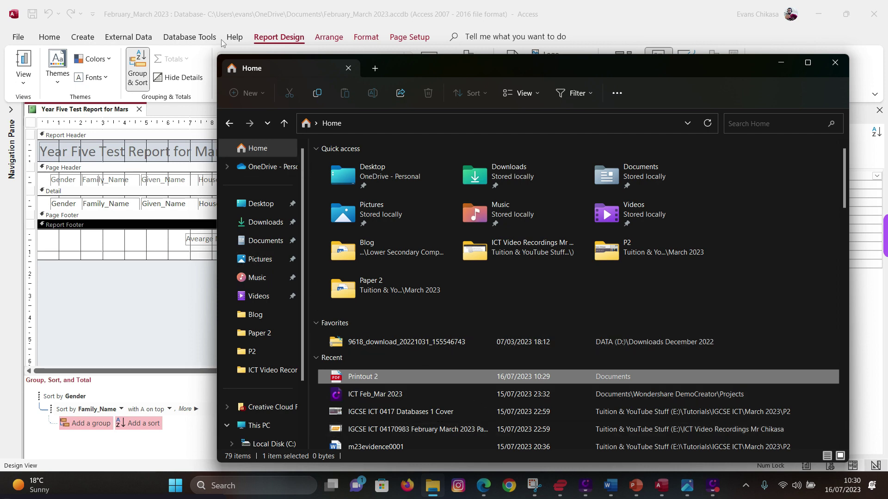
left_click(251, 27)
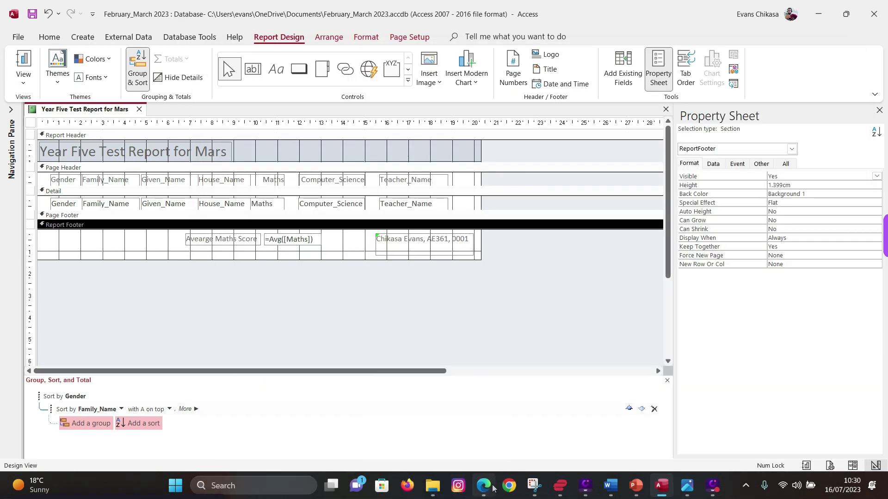
left_click(483, 485)
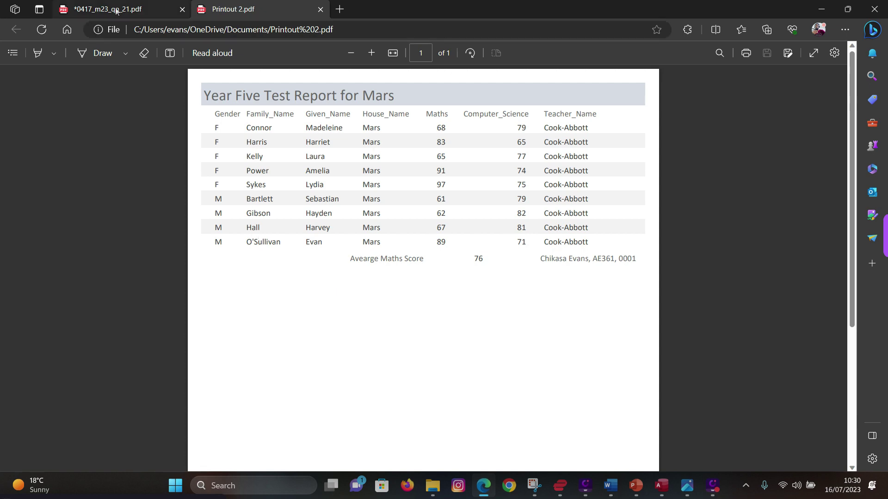
- On 0417_m23_qp_21.pdf, highlight question 24's PDF export instruction and the file name YEAR
left_click(111, 9)
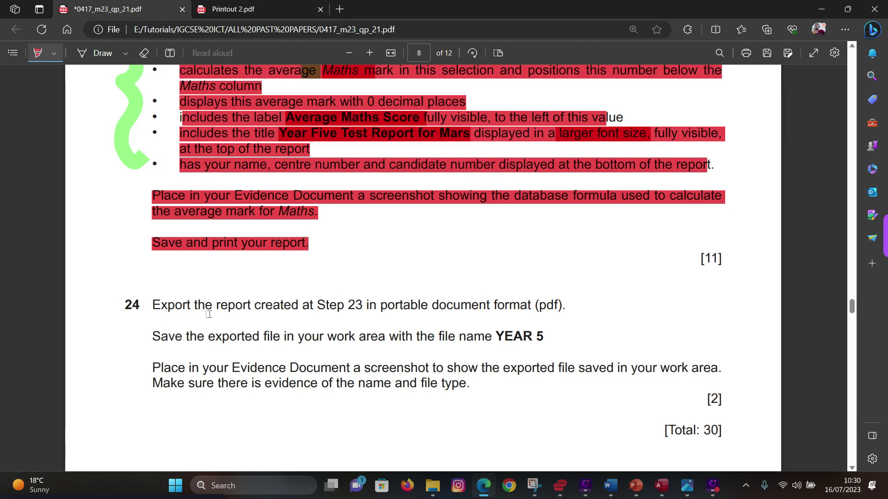
left_click_drag(314, 307, 566, 308)
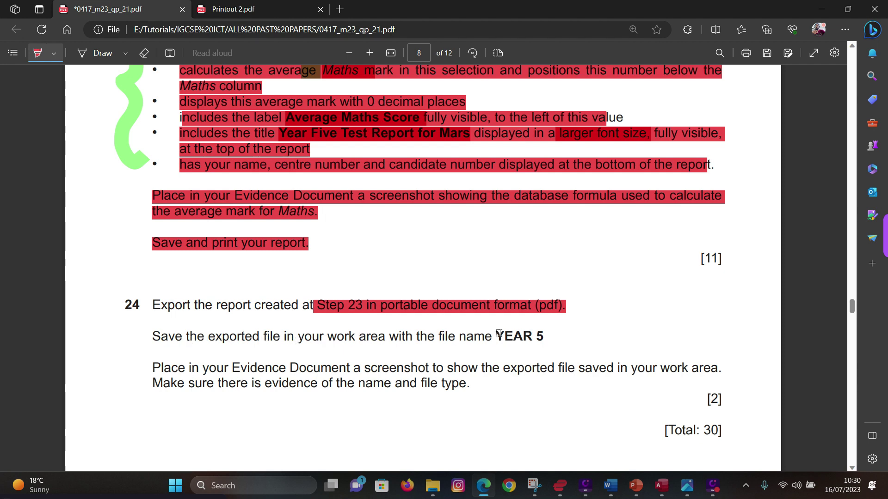
left_click_drag(498, 335, 552, 337)
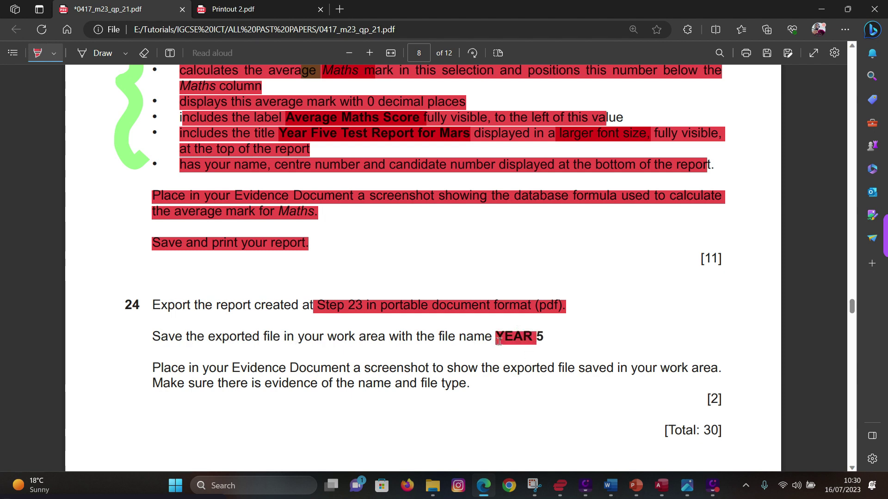
left_click(661, 486)
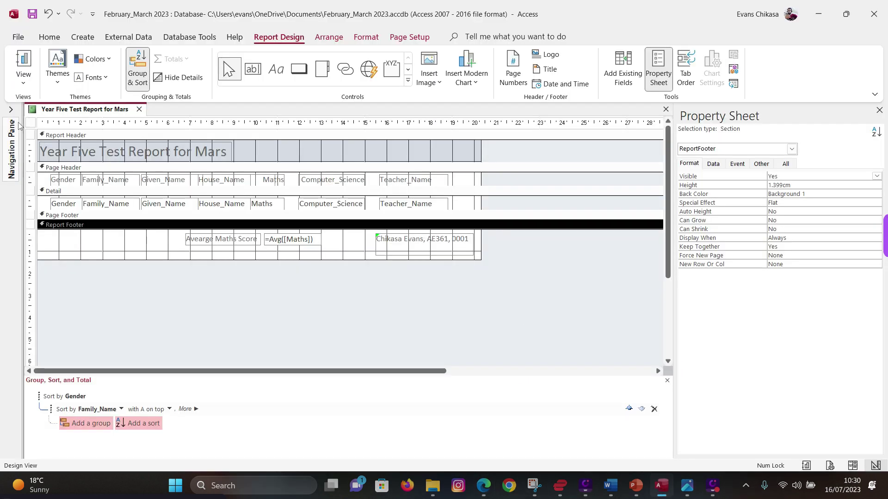
- Save and close the report design, then select Year Five Test Report for Mars
right_click(134, 112)
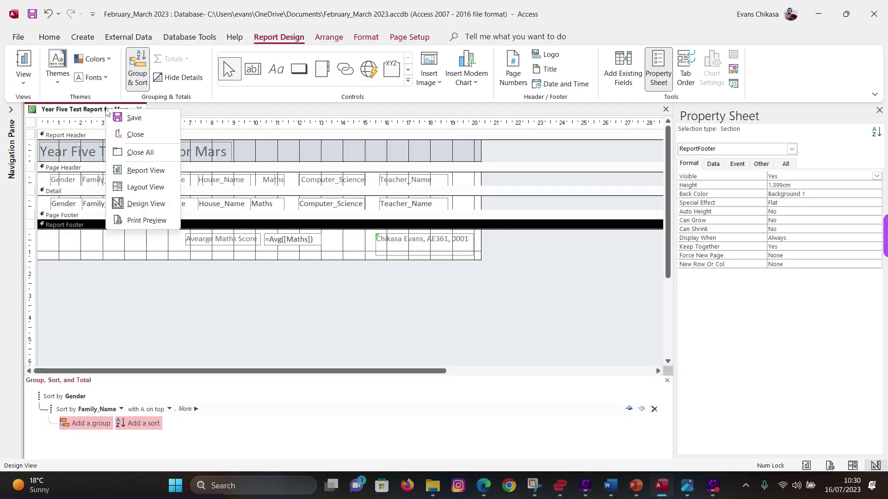
left_click(135, 116)
left_click(139, 110)
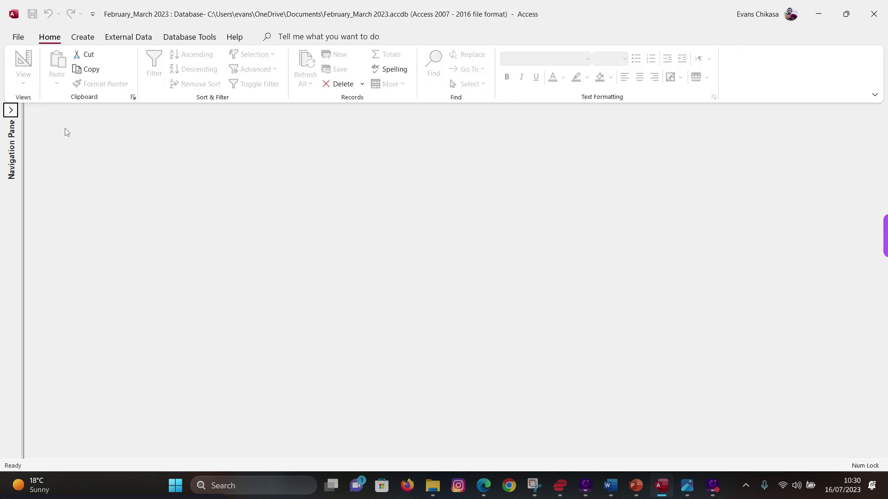
left_click(10, 109)
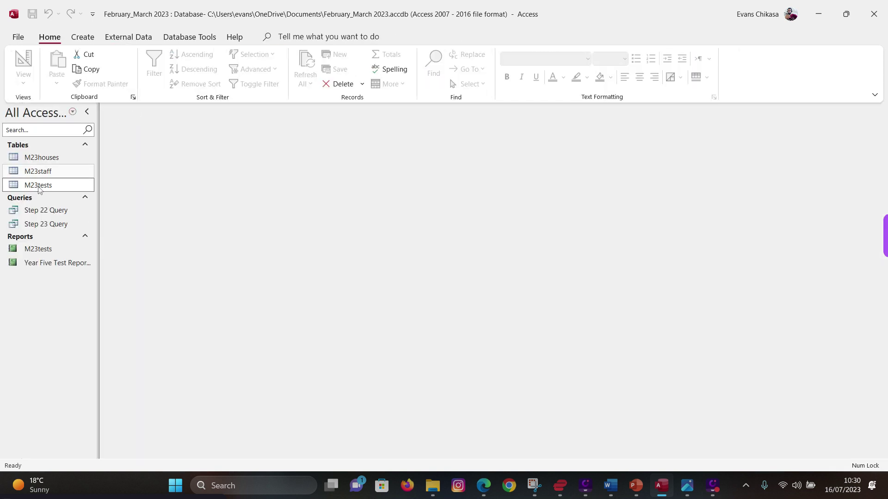
left_click(49, 262)
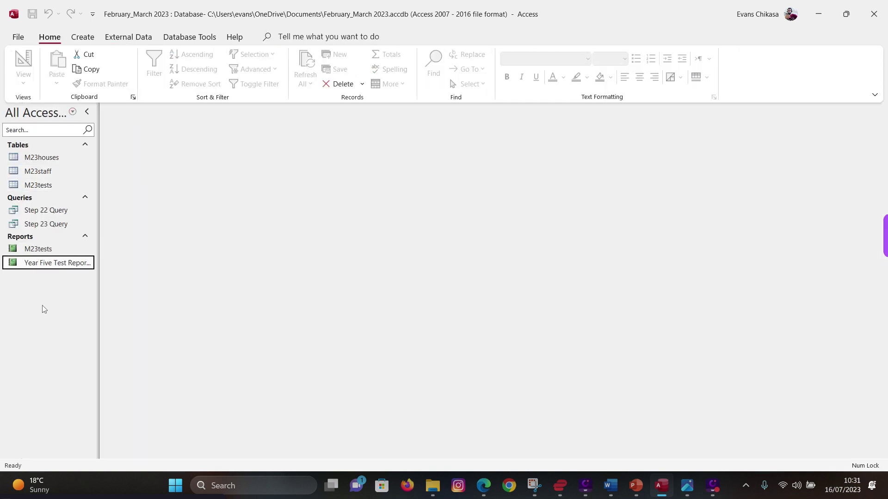
- Export the report as a PDF named YEAR 5 in the P2 folder
right_click(45, 263)
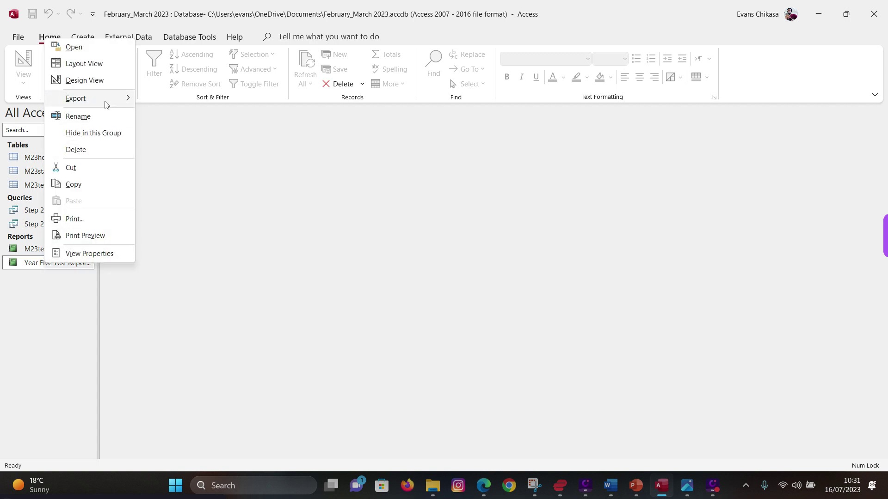
mouse_move(105, 104)
left_click(175, 168)
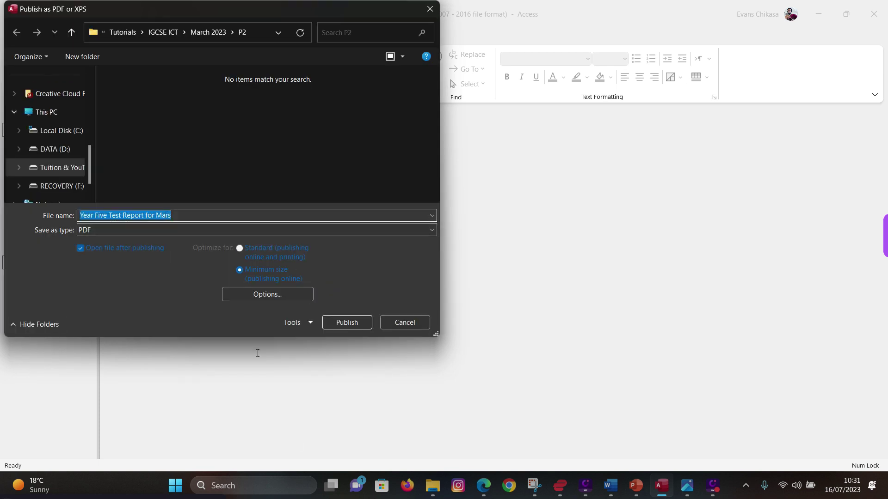
left_click(483, 491)
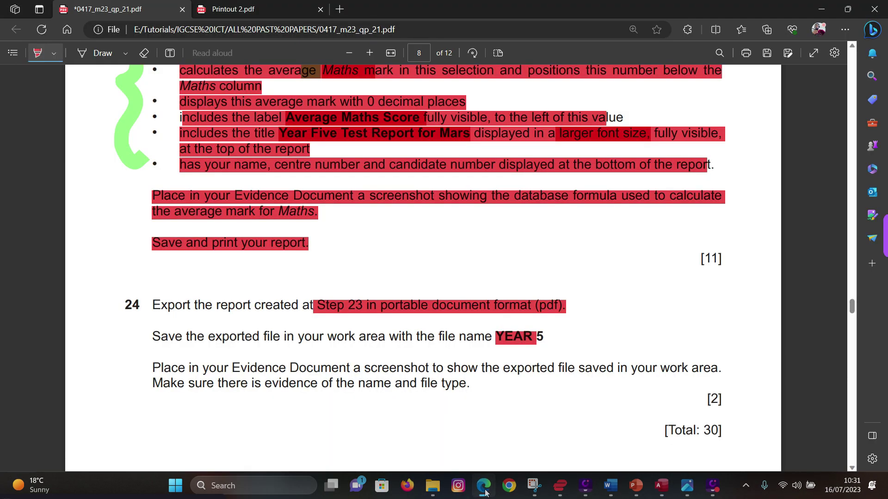
left_click(483, 492)
type("Y")
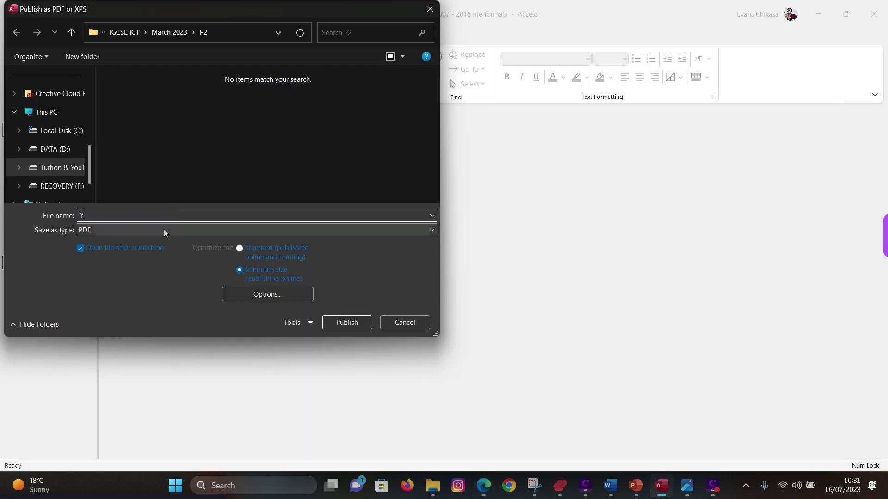
type("EAR 5")
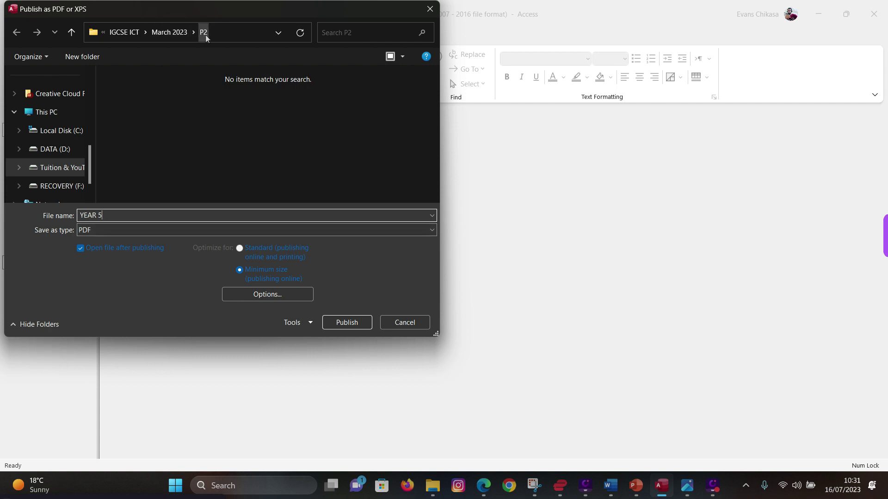
left_click(346, 323)
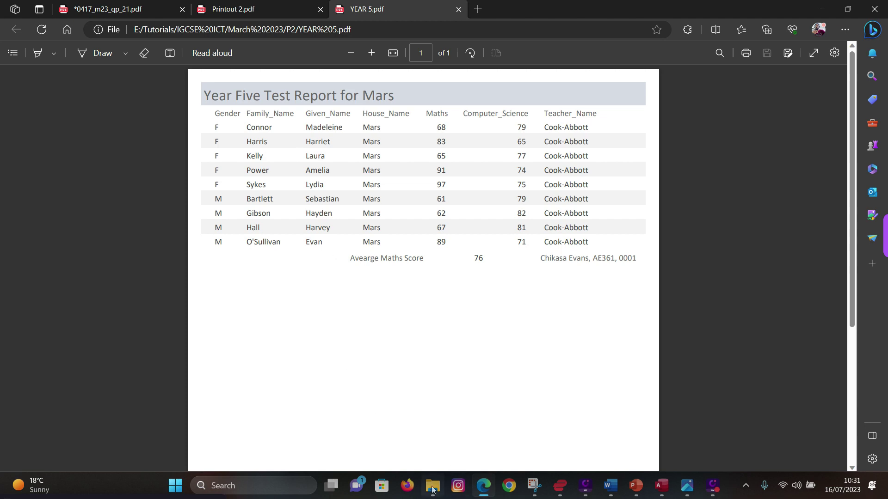
left_click(483, 485)
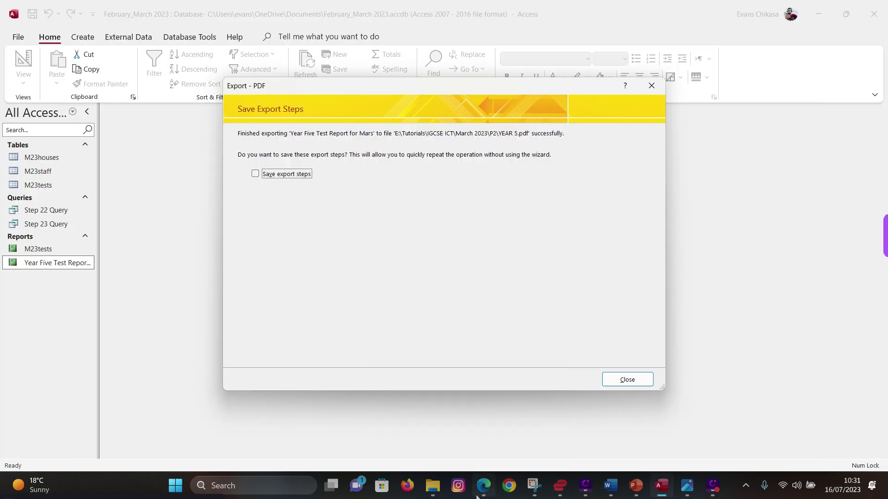
- Close the Save Export Steps dialog and highlight question 24's screenshot-evidence instruction on the exam paper
left_click(627, 380)
left_click(484, 485)
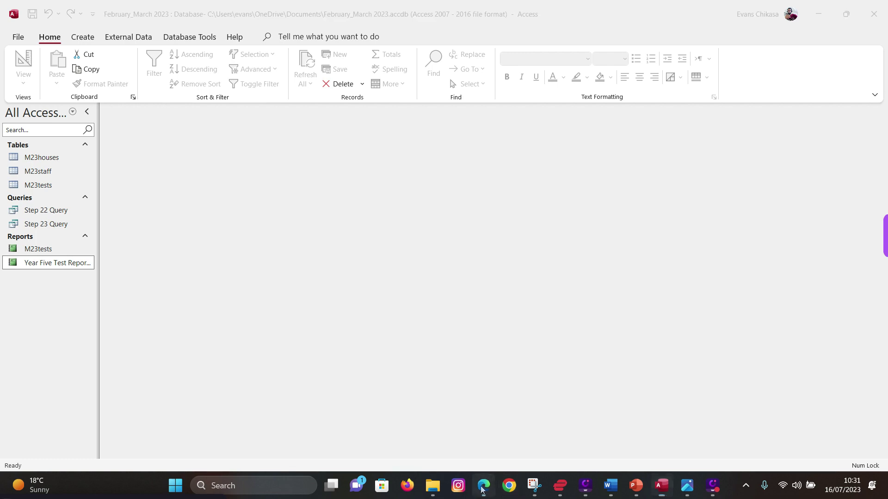
left_click(106, 9)
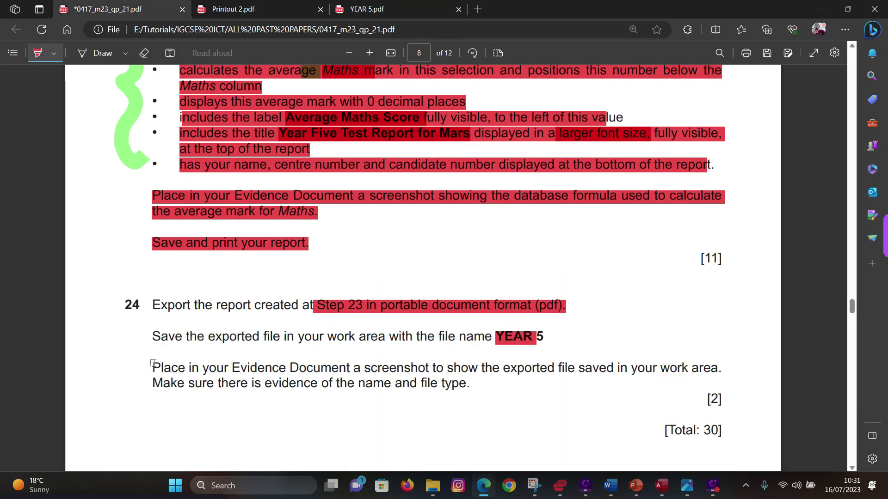
mouse_move(153, 364)
left_mouse_down()
mouse_move(310, 384)
mouse_move(493, 384)
left_mouse_up()
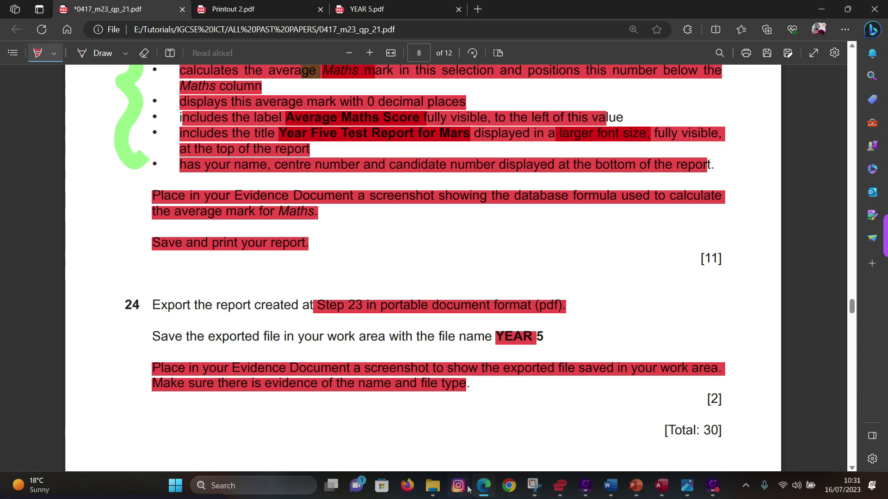
- Show the P2 folder with the exported YEAR 5 PDF in a shortened File Explorer window
left_click(433, 485)
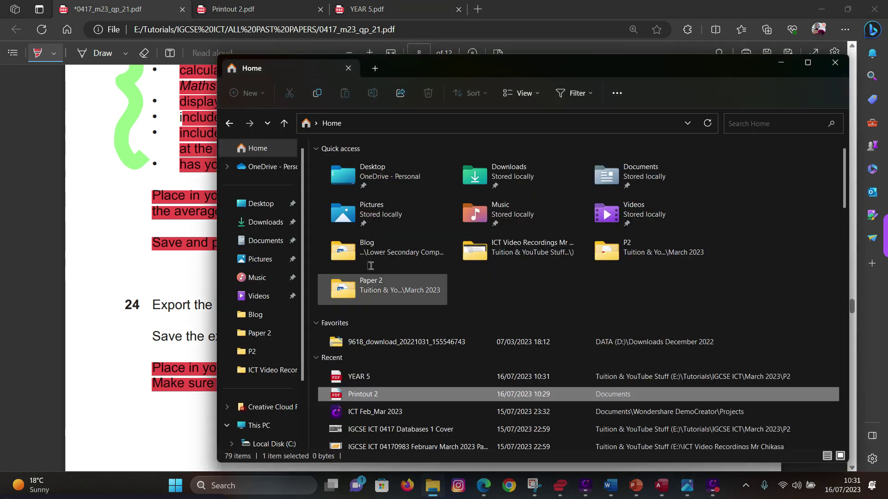
left_click(251, 352)
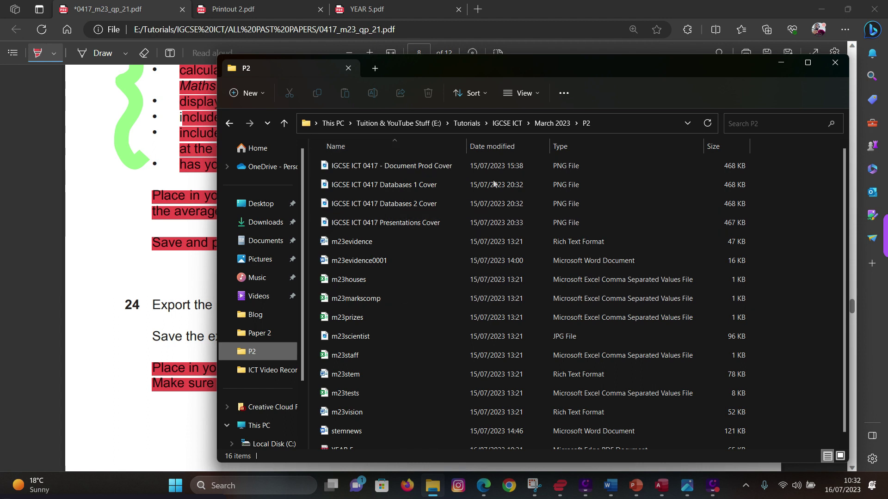
scroll(477, 335, "down", 1)
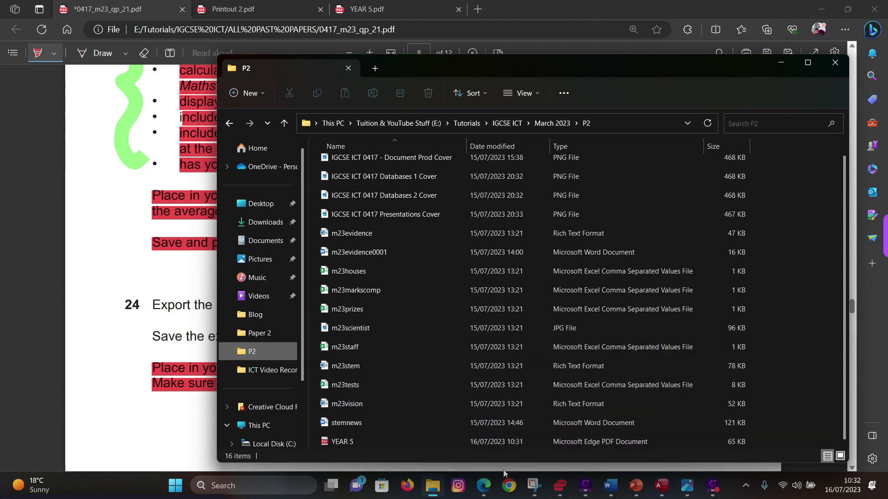
left_click_drag(499, 464, 500, 323)
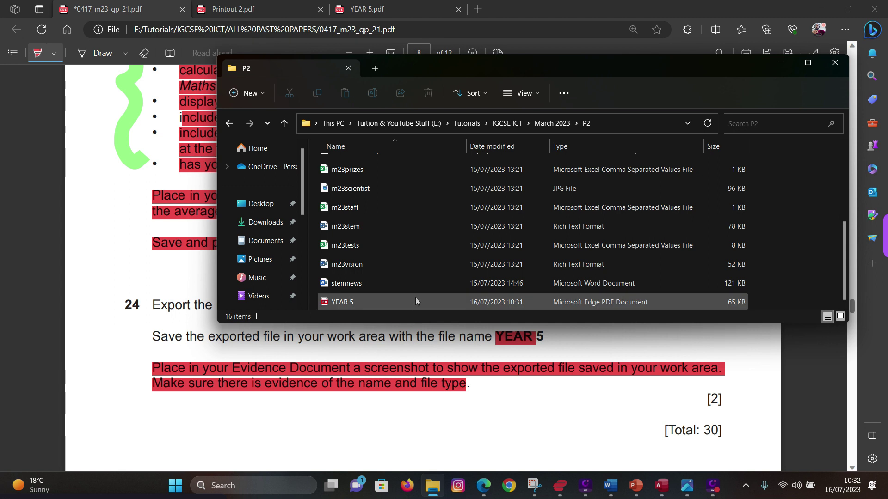
- Snip the P2 folder listing showing YEAR 5 and copy the screenshot
left_click(535, 486)
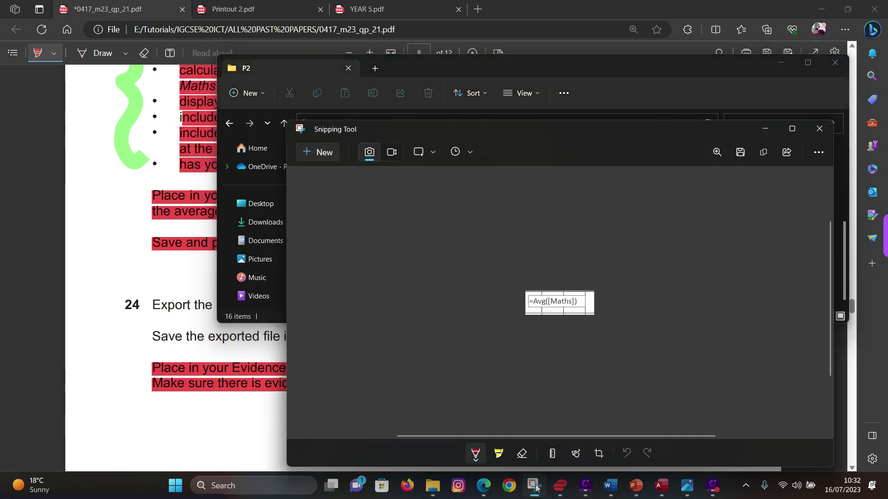
left_click(323, 153)
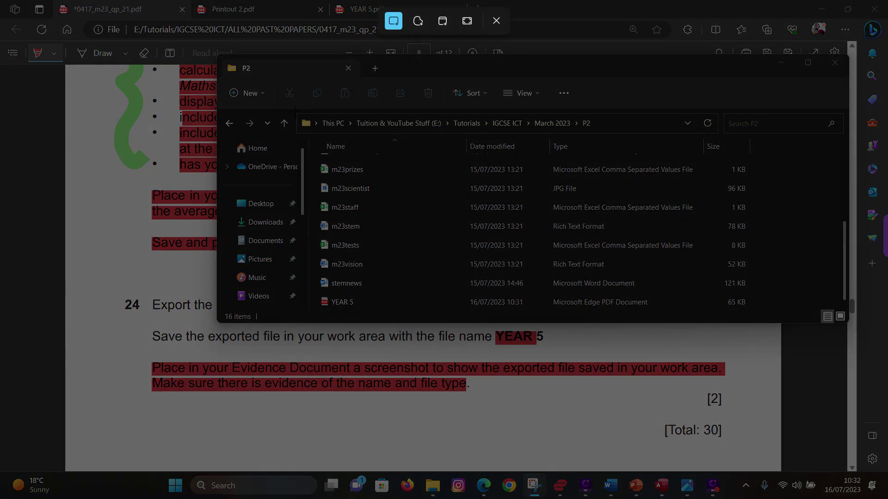
left_click_drag(294, 111, 788, 317)
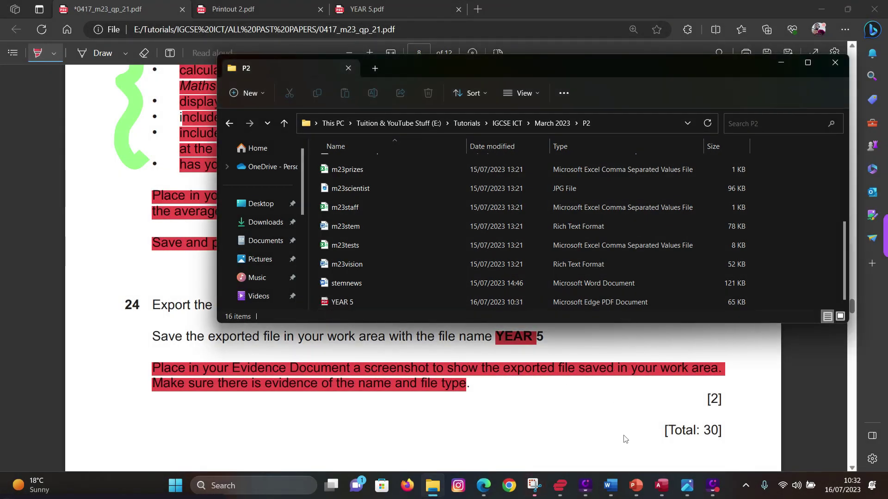
left_click(534, 484)
left_click(763, 153)
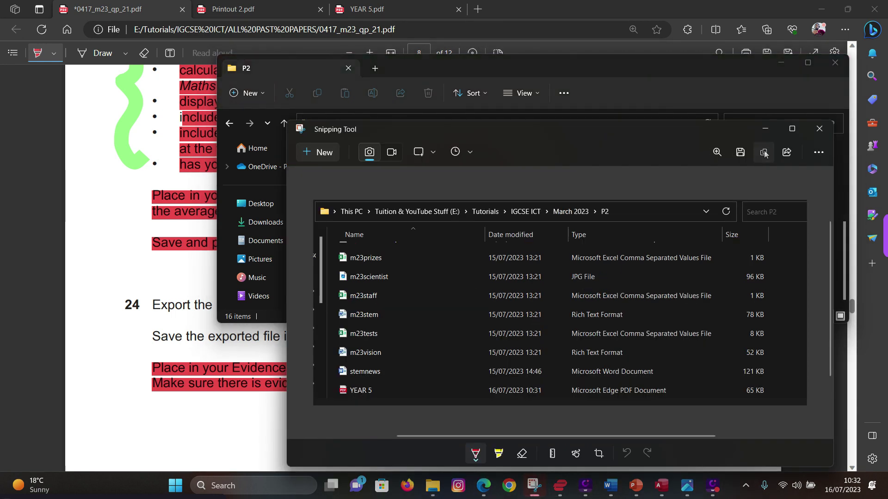
mouse_move(572, 462)
left_click(540, 431)
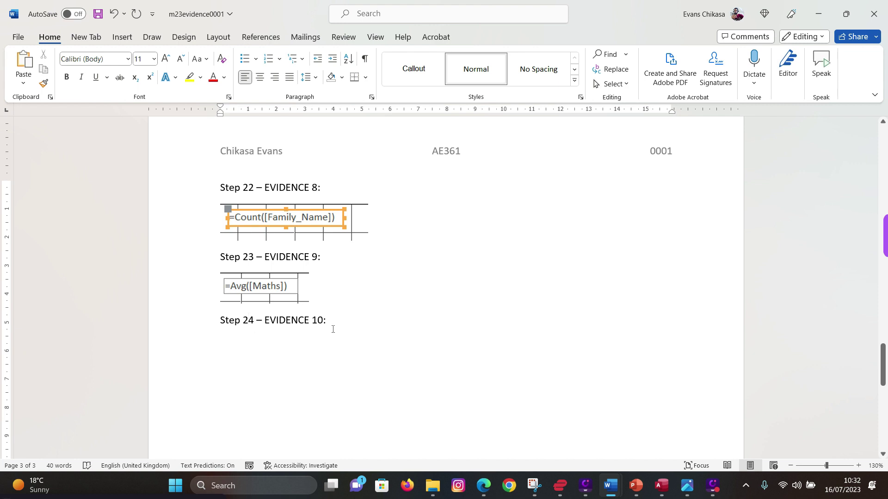
- Paste the P2 folder screenshot under Step 24 – EVIDENCE 10 and shrink it to a smaller size
left_click(333, 329)
key("ctrl+v")
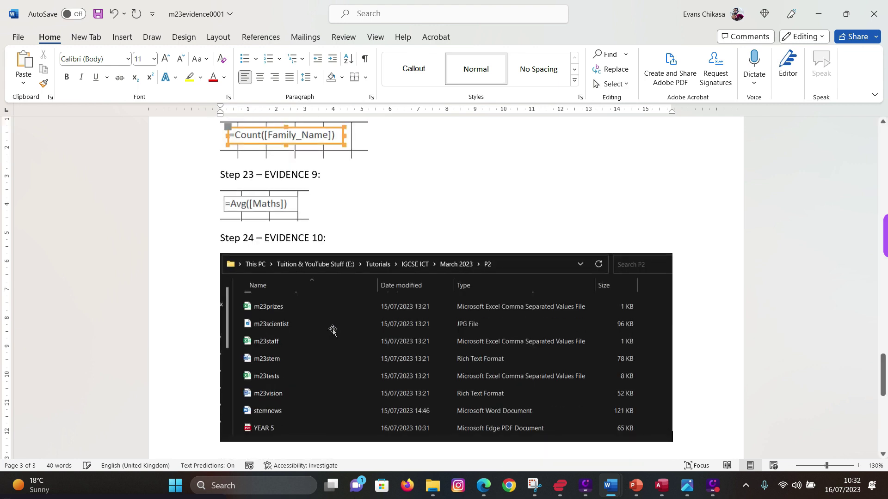
left_click(639, 402)
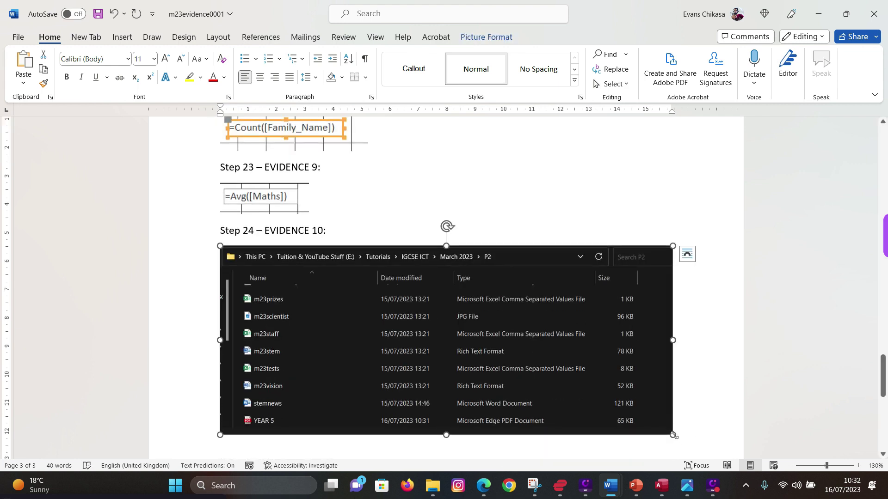
left_click_drag(673, 435, 649, 368)
left_click(664, 362)
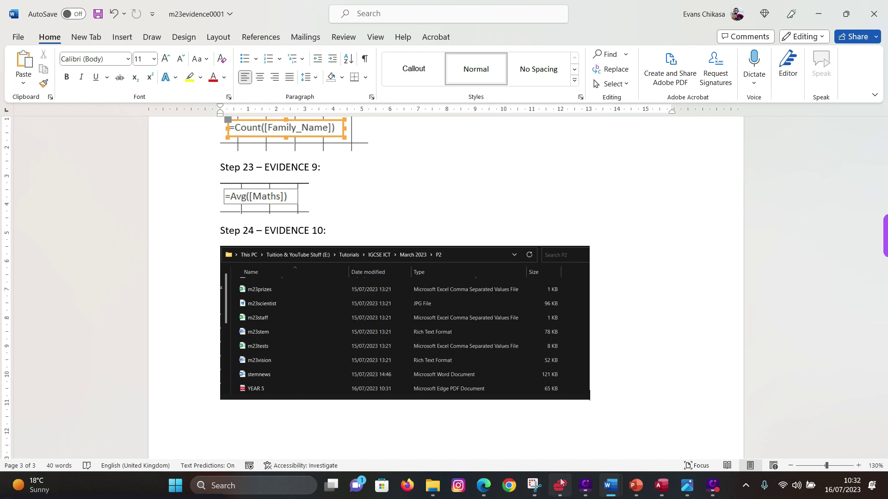
left_click(485, 486)
- Highlight question 24's [Total: 30] and the Task 4 heading in red
scroll(261, 373, "down", 3)
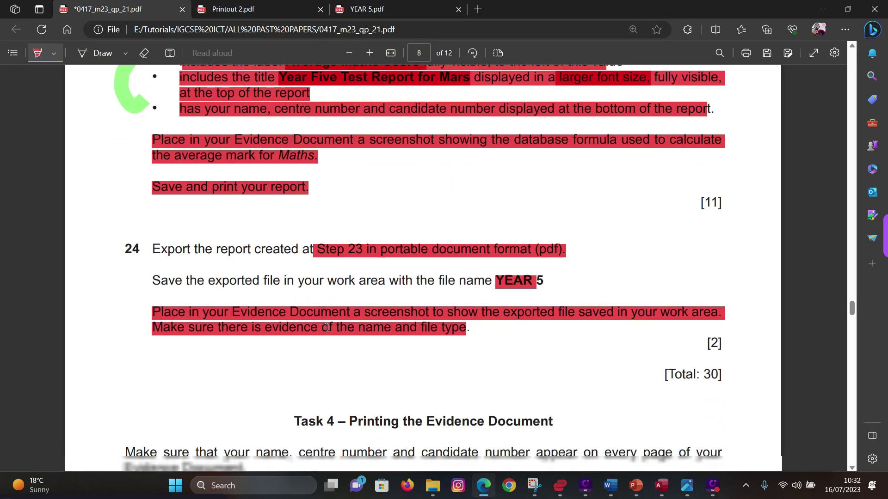
left_click_drag(723, 301, 651, 301)
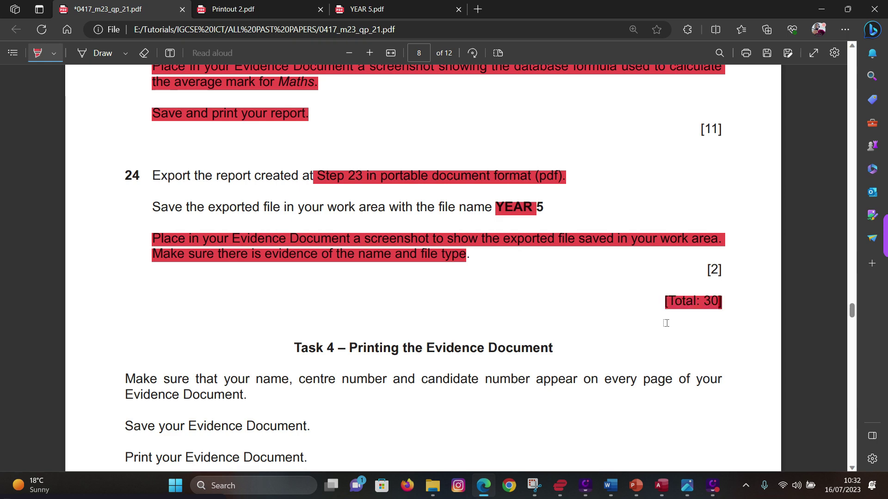
scroll(668, 324, "down", 2)
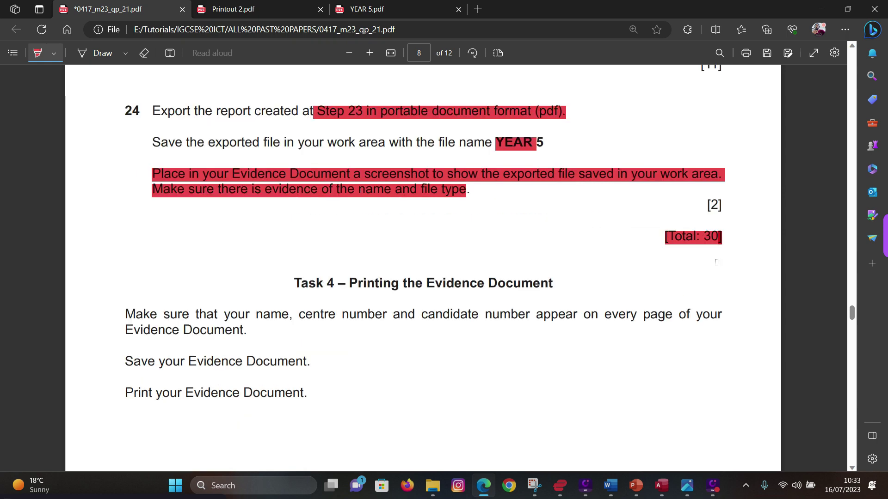
left_click_drag(296, 283, 561, 283)
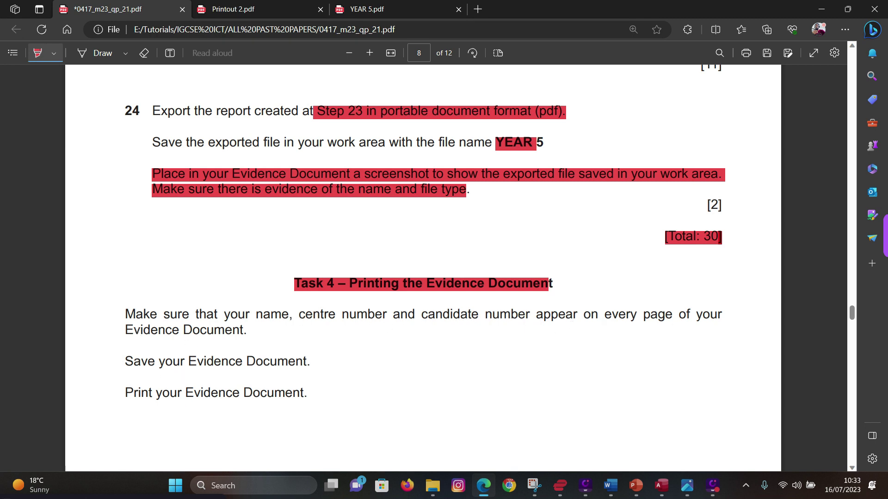
- Highlight the 'Save your Evidence Document' and 'Print your Evidence Document' lines in red
mouse_move(610, 485)
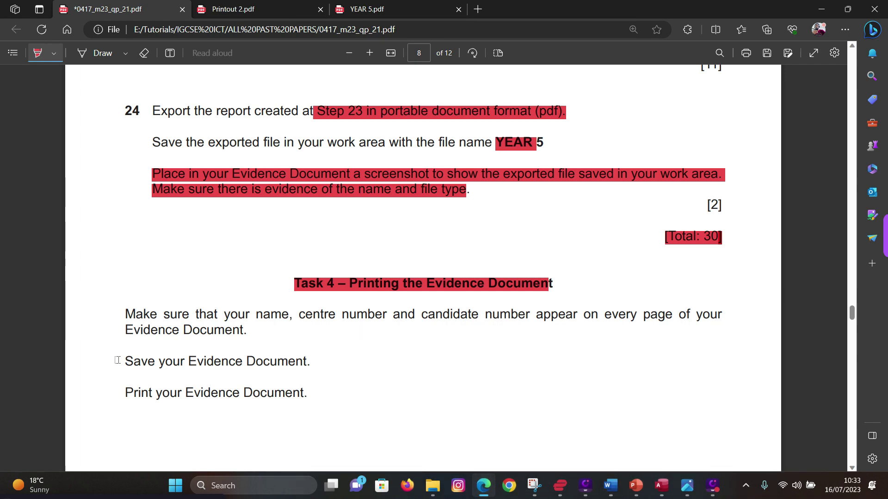
left_click(508, 429)
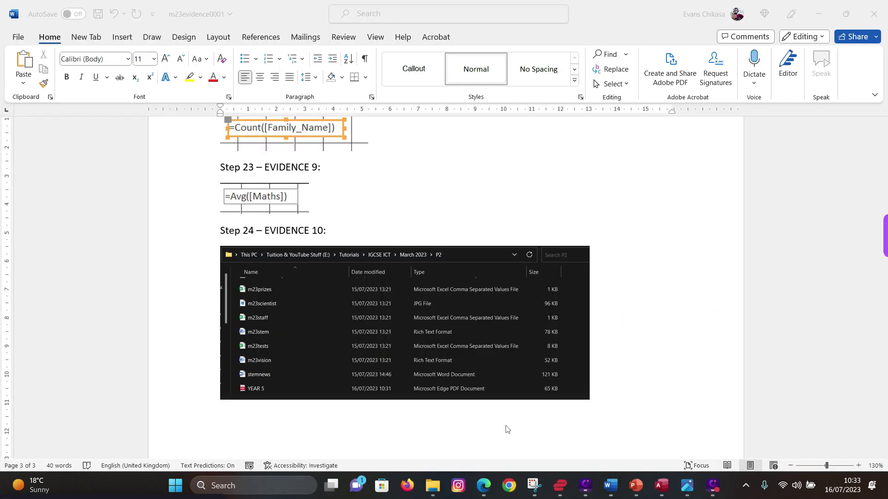
scroll(401, 301, "down", 10)
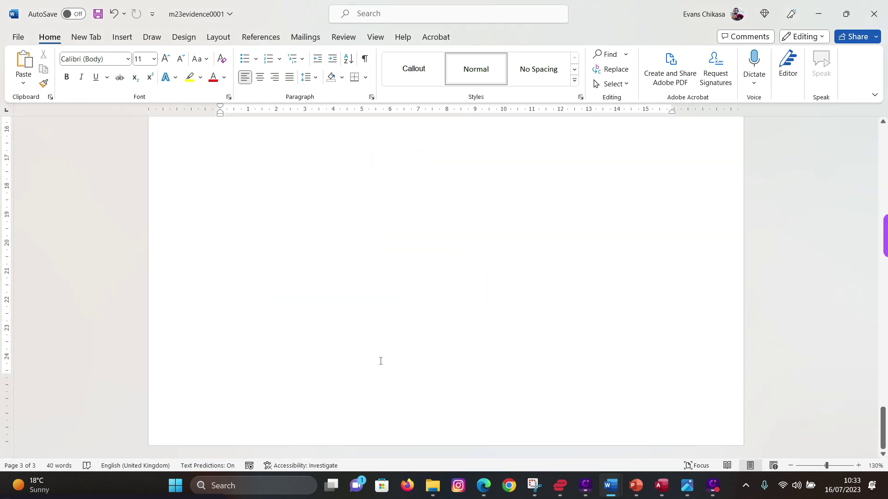
scroll(374, 352, "up", 10)
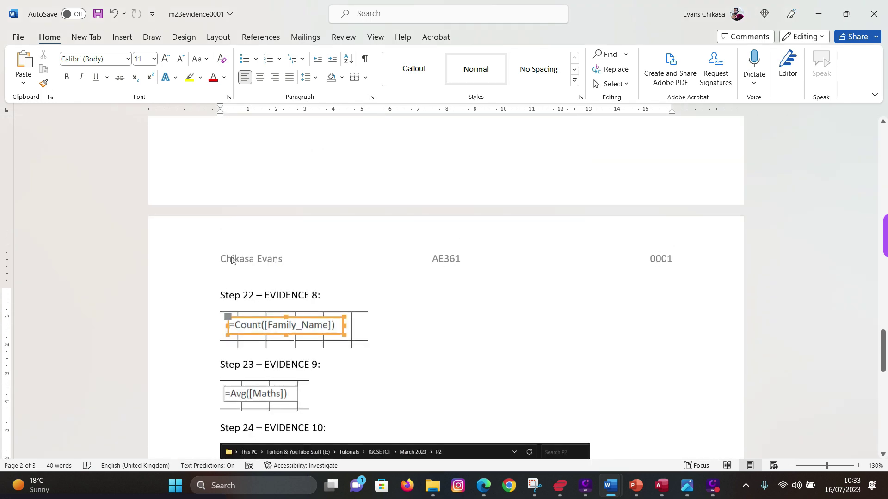
left_click(483, 485)
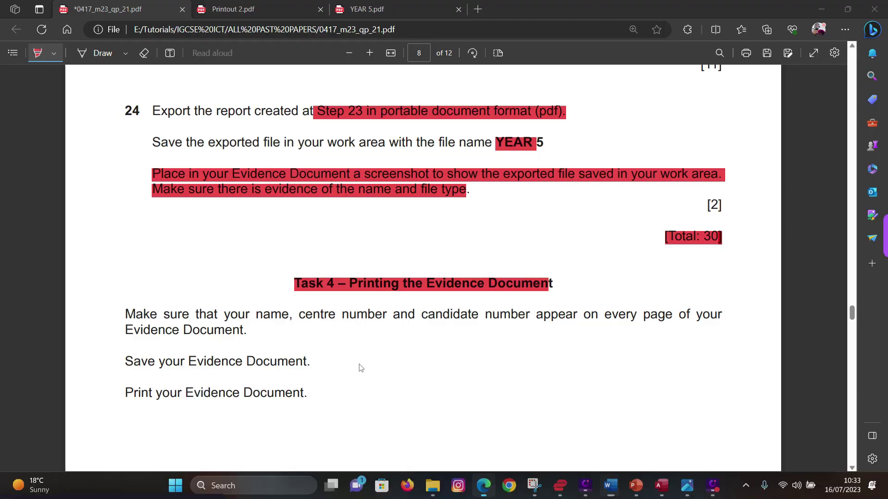
left_click_drag(131, 361, 334, 363)
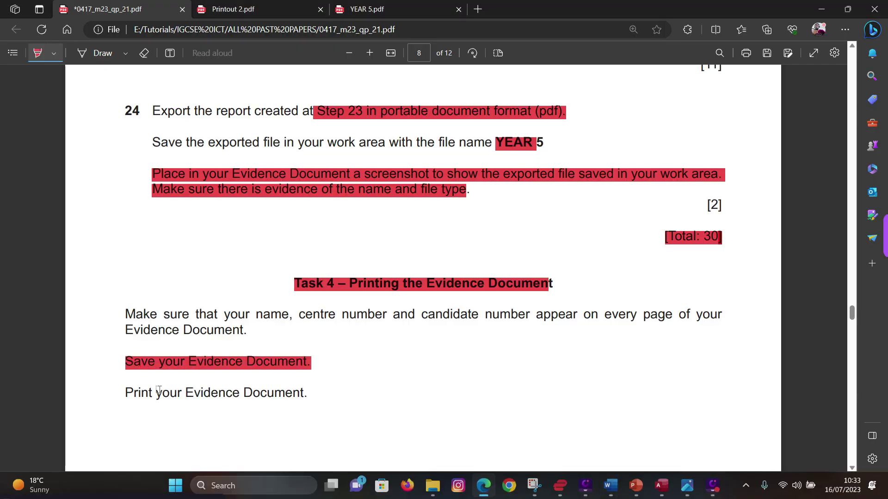
left_click_drag(119, 393, 311, 393)
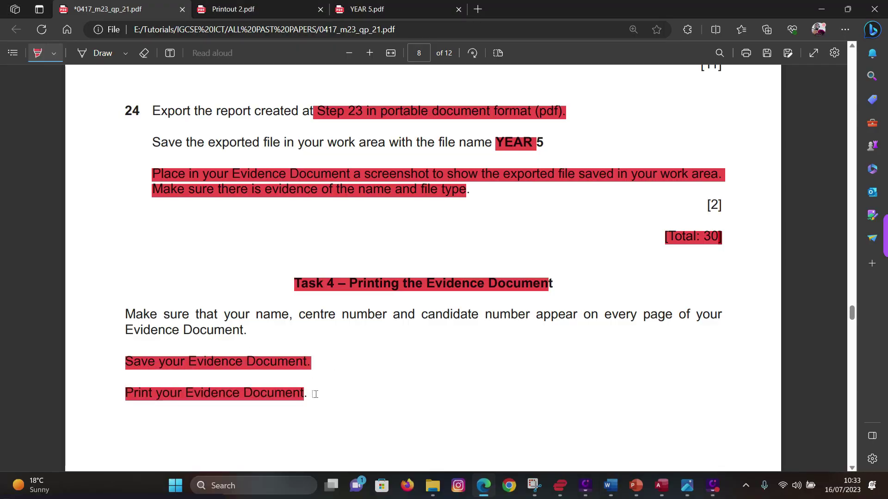
- Save the m23evidence0001 evidence document and scroll the exam paper down to page 9
mouse_move(610, 485)
left_click(565, 432)
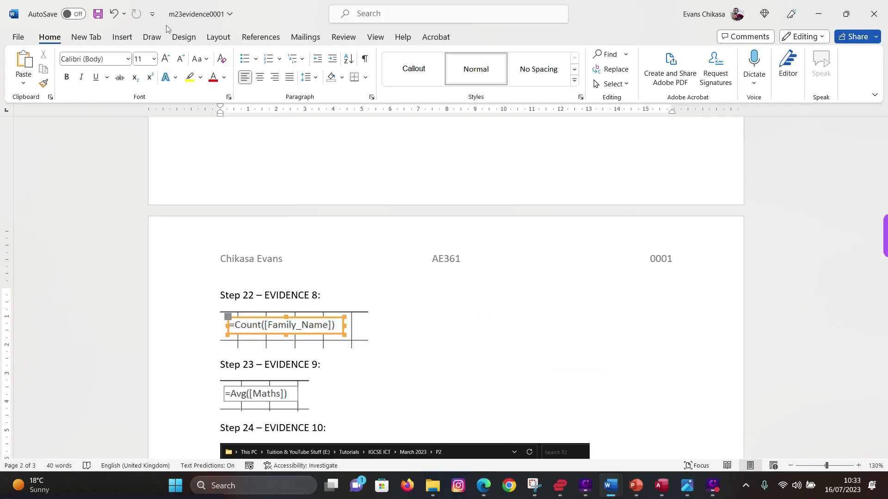
key("ctrl+s")
left_click(818, 13)
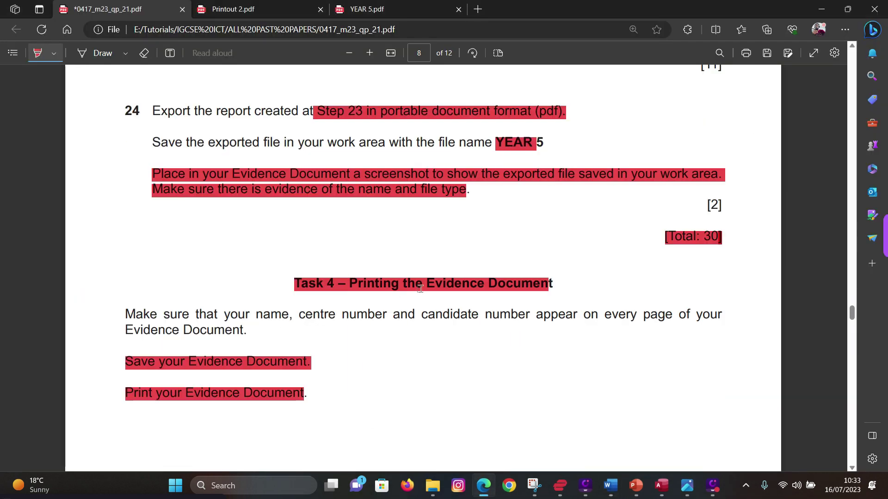
scroll(413, 298, "down", 5)
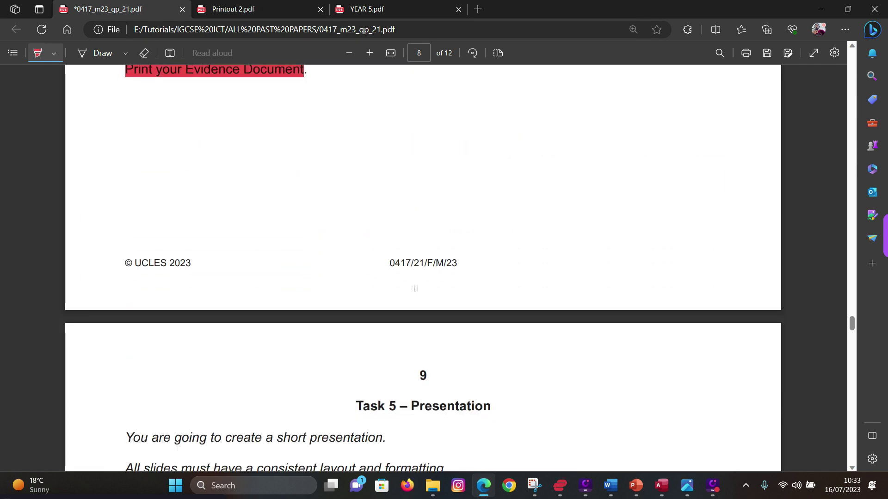
scroll(415, 288, "down", 3)
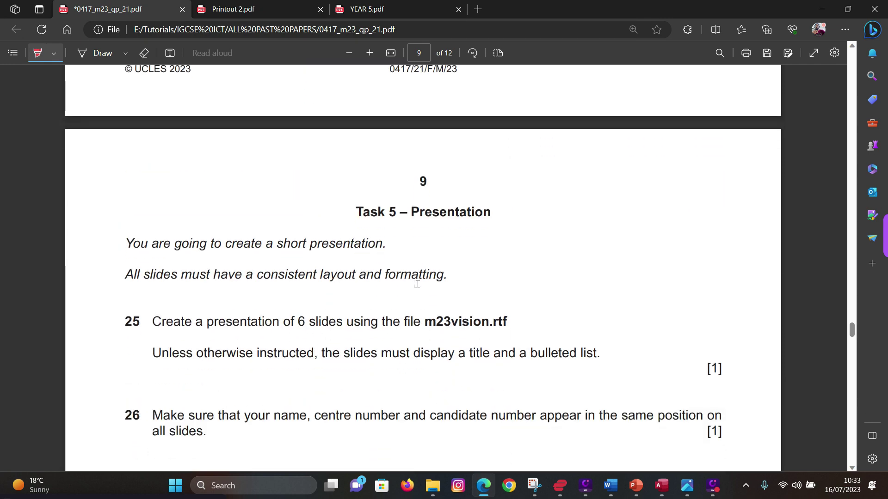